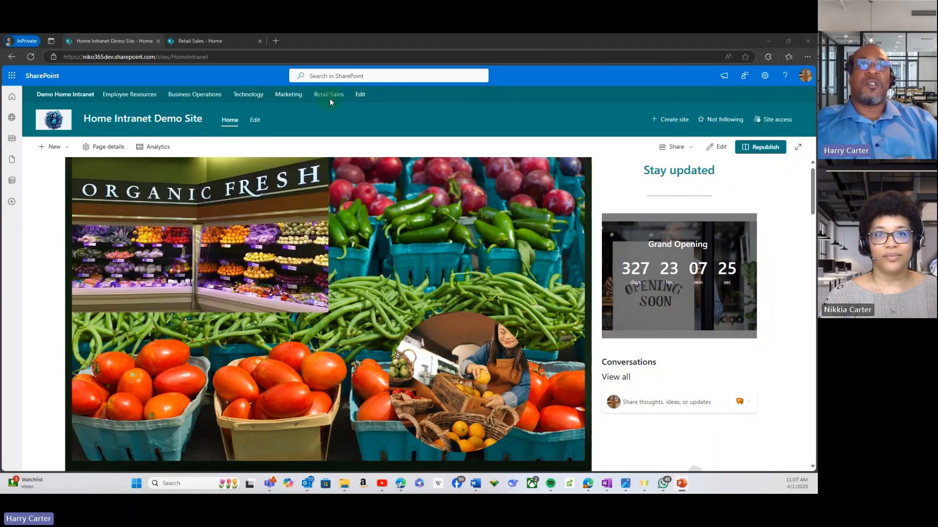
Step: Look over the Home Intranet Demo Site's banner, countdown, conversations, core links, announcements, department links and frequently asked questions
scroll(288, 274, down, 1)
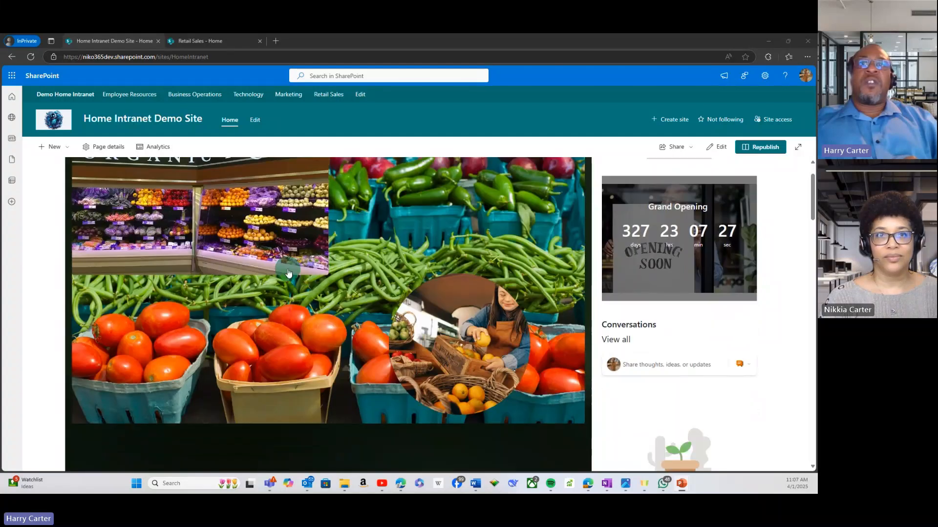
scroll(303, 261, up, 1)
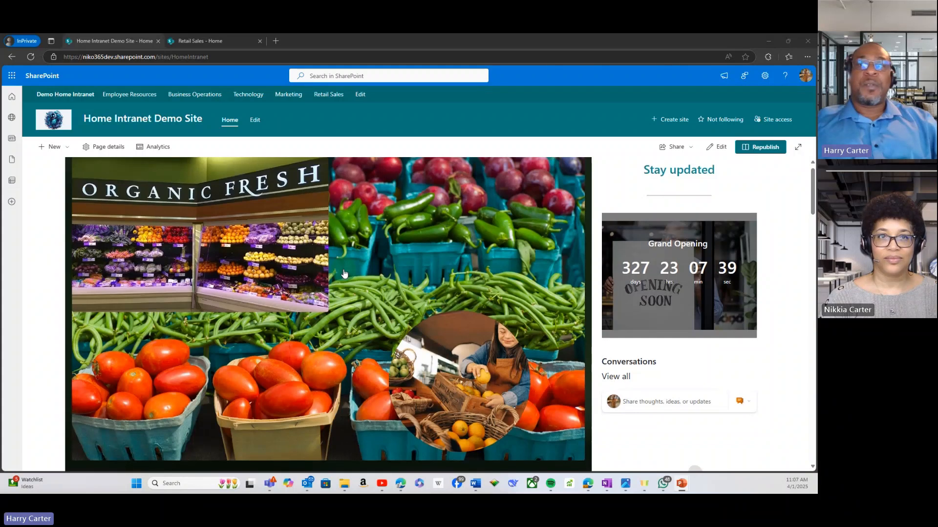
scroll(343, 273, down, 5)
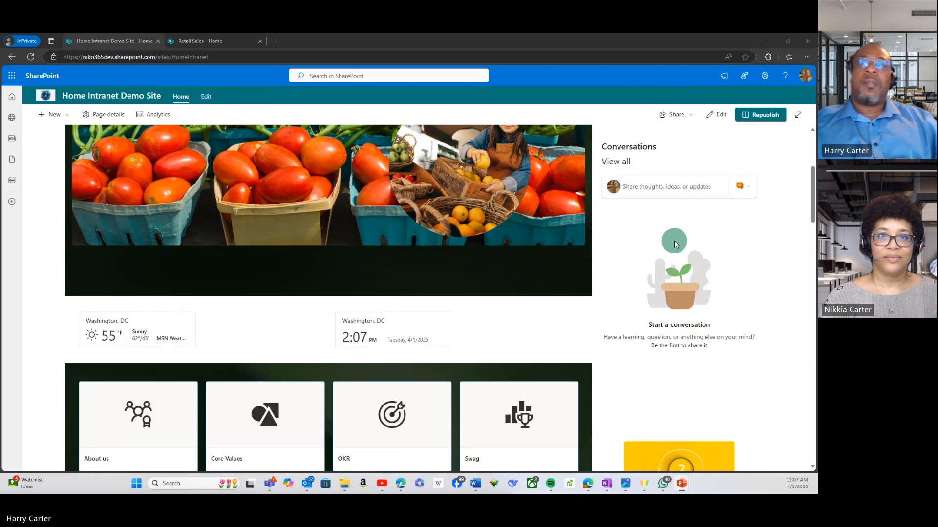
scroll(674, 240, down, 1)
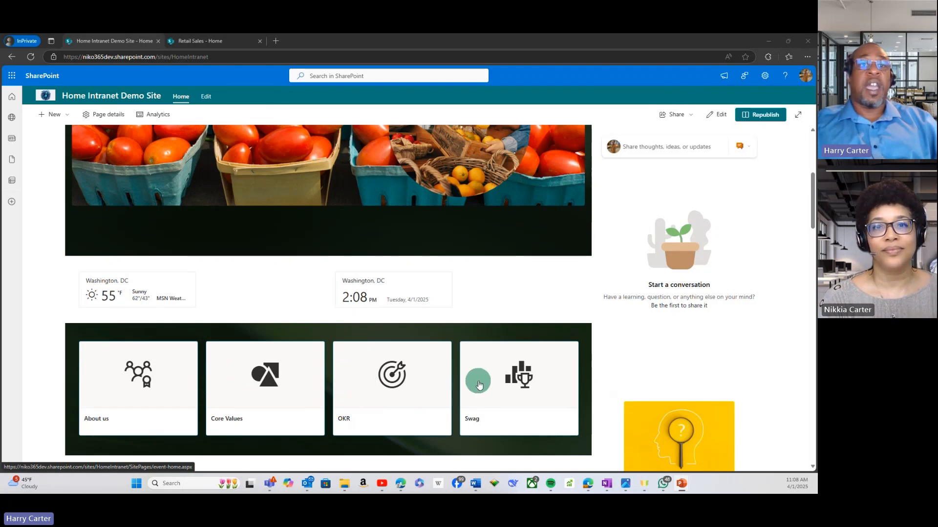
scroll(486, 383, down, 3)
scroll(485, 386, down, 2)
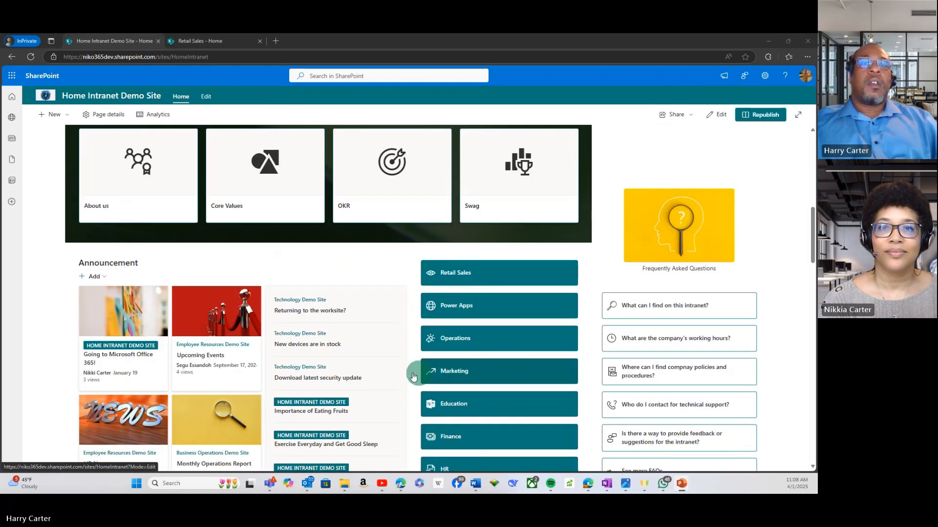
scroll(212, 359, down, 1)
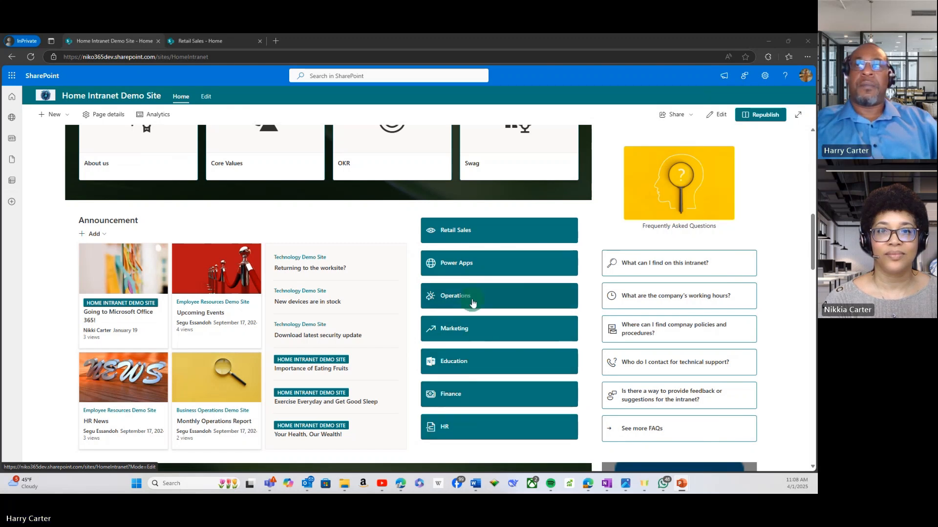
scroll(472, 304, down, 3)
scroll(682, 195, up, 3)
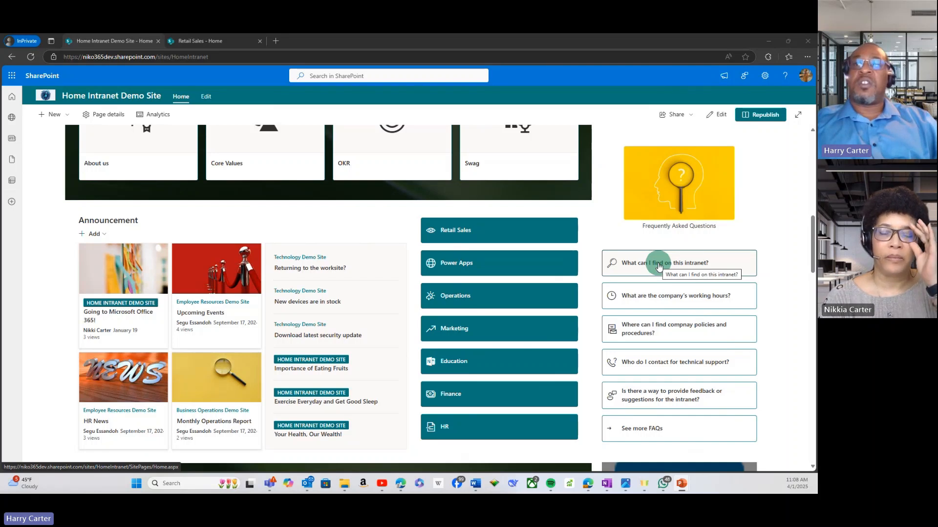
Step: Examine the intranet home page's request links, events, LinkedIn feed, Dashboard cards and Corporate Wellness articles
scroll(658, 266, down, 1)
scroll(658, 266, down, 3)
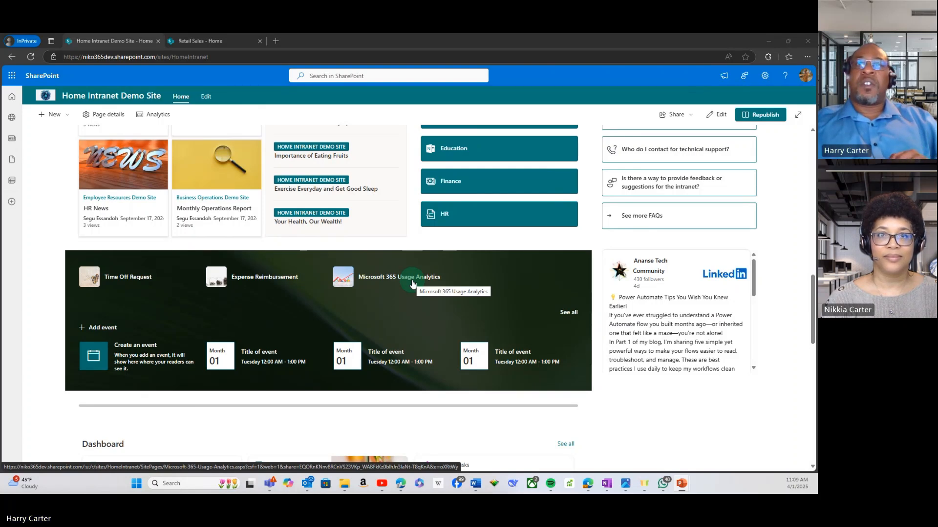
scroll(271, 297, down, 2)
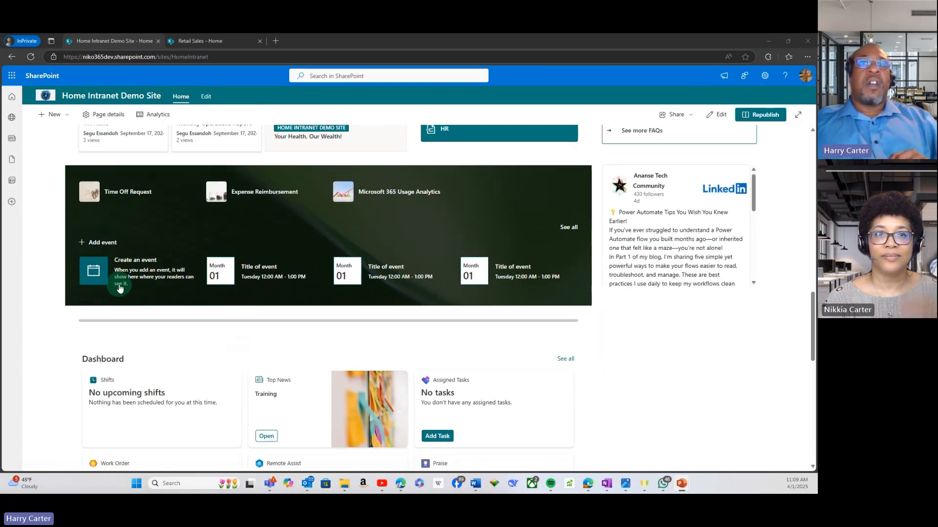
scroll(348, 282, down, 4)
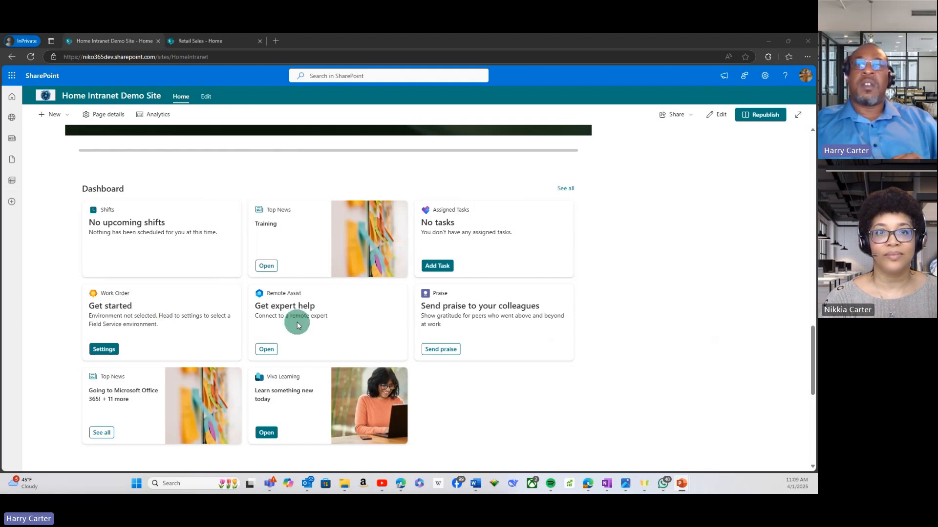
scroll(297, 325, down, 1)
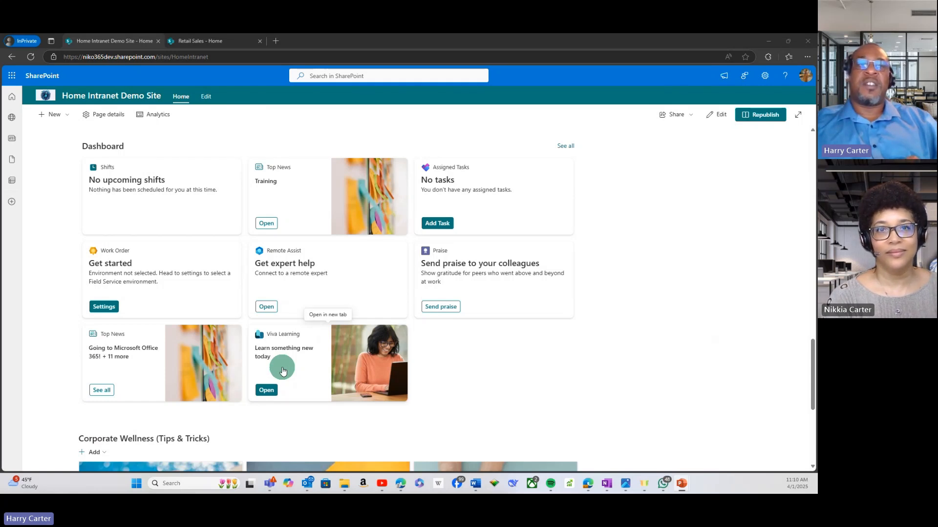
scroll(282, 370, down, 3)
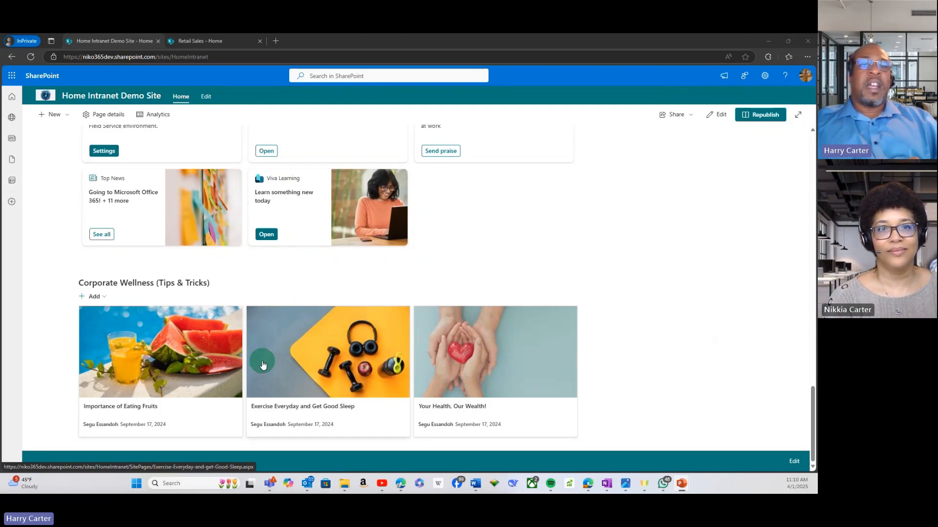
scroll(262, 365, up, 10)
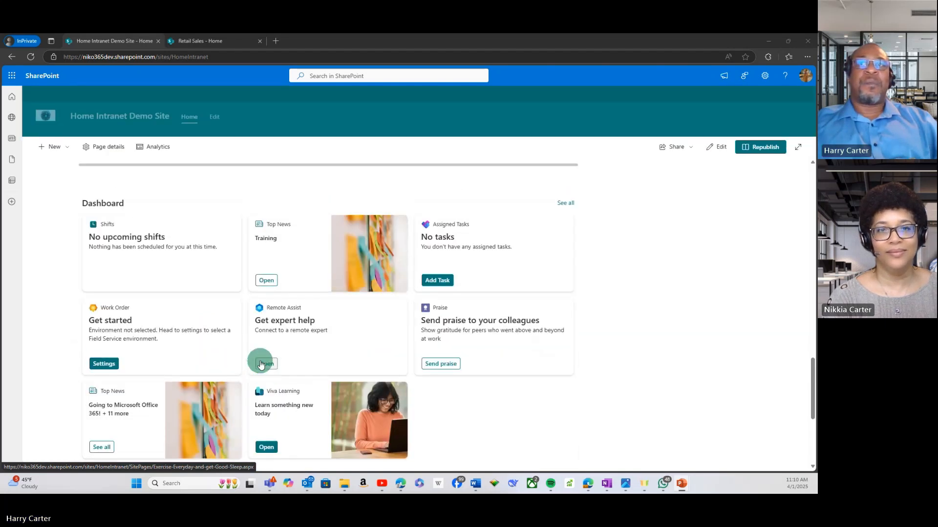
scroll(261, 362, up, 3)
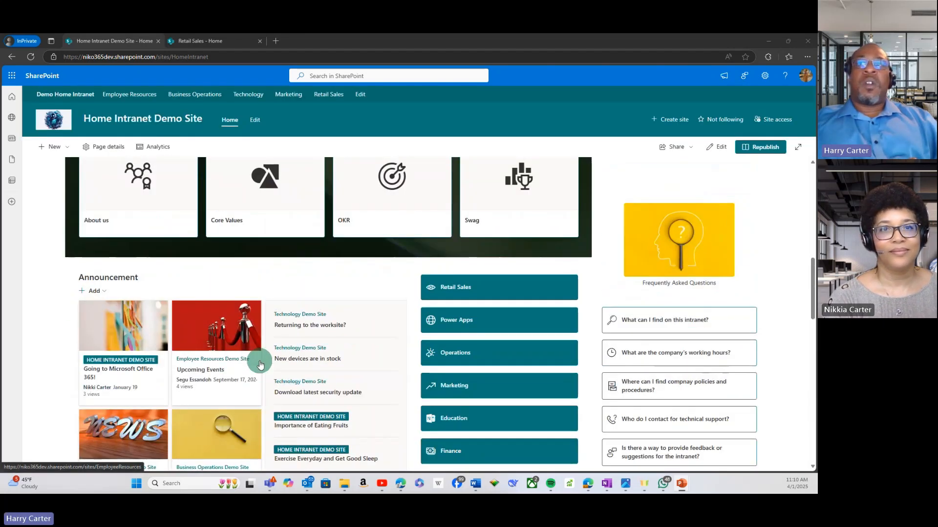
Step: Open the Retail Sales site from the intranet home page's department links and close the duplicate browser tab
click(477, 293)
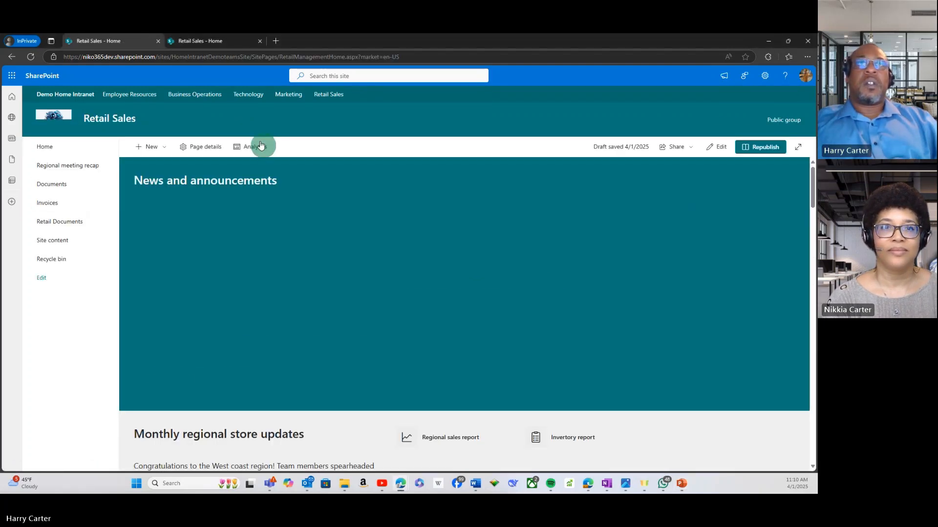
click(158, 43)
click(158, 42)
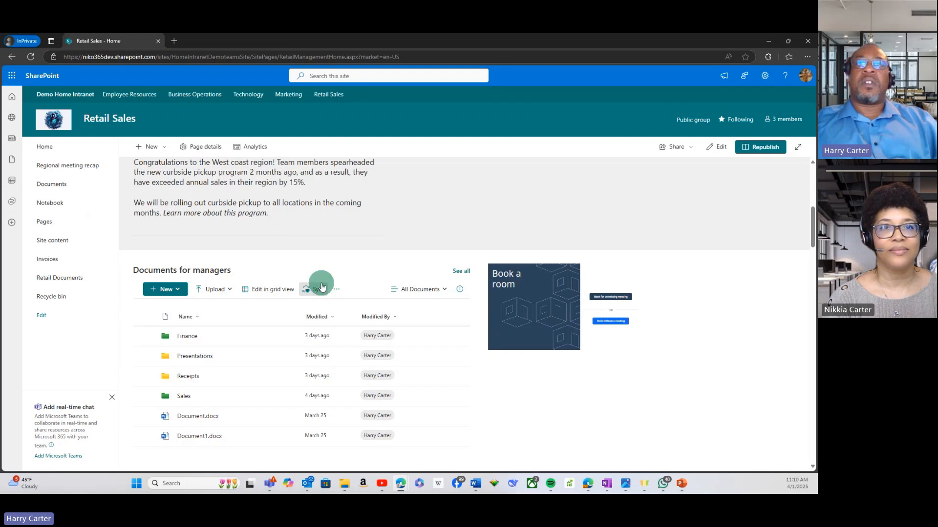
Step: Review the Retail Sales page's news and announcements, monthly regional store updates, Documents for managers and room booking sections
scroll(318, 279, down, 3)
scroll(322, 285, up, 5)
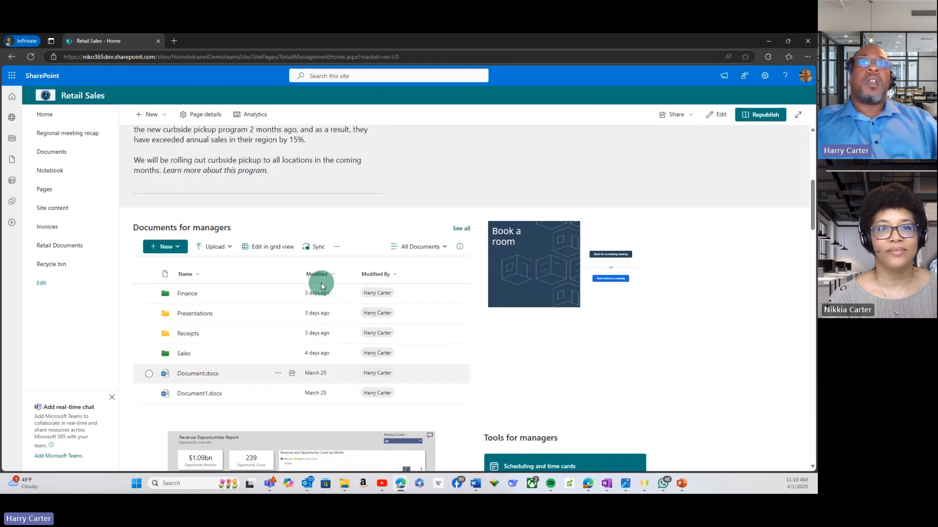
scroll(322, 286, up, 3)
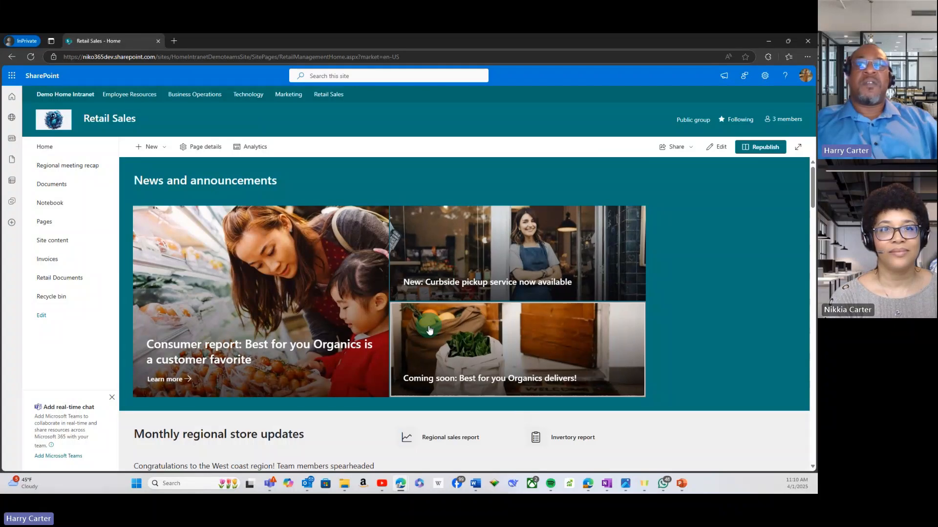
scroll(429, 347, down, 3)
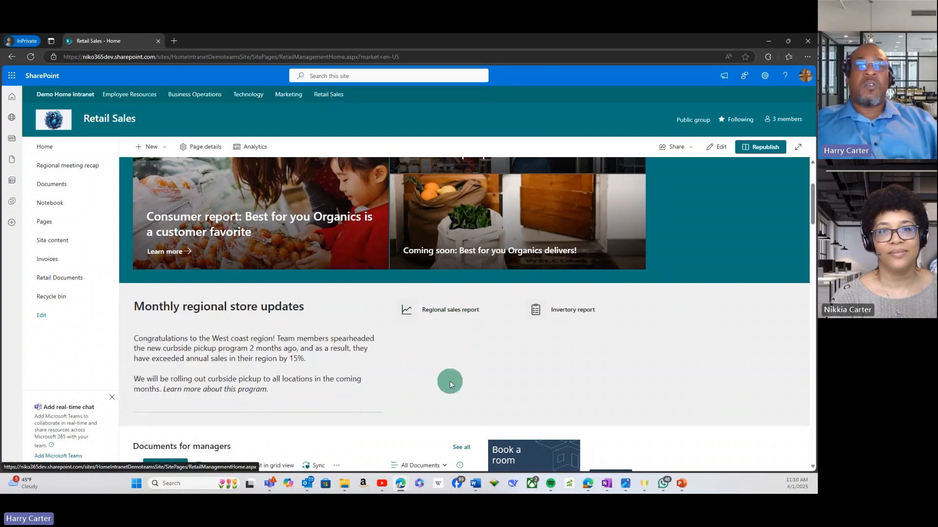
scroll(449, 385, down, 3)
scroll(449, 384, down, 1)
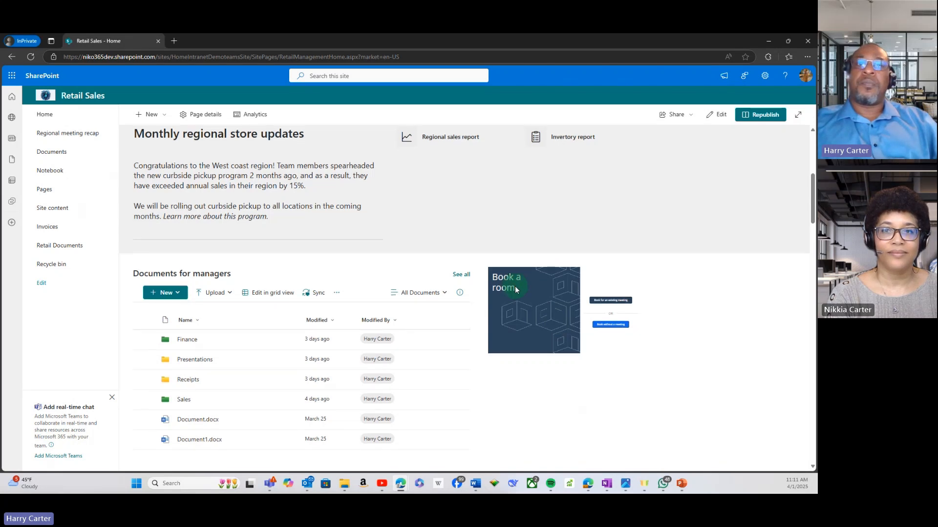
scroll(515, 289, down, 4)
scroll(515, 290, down, 1)
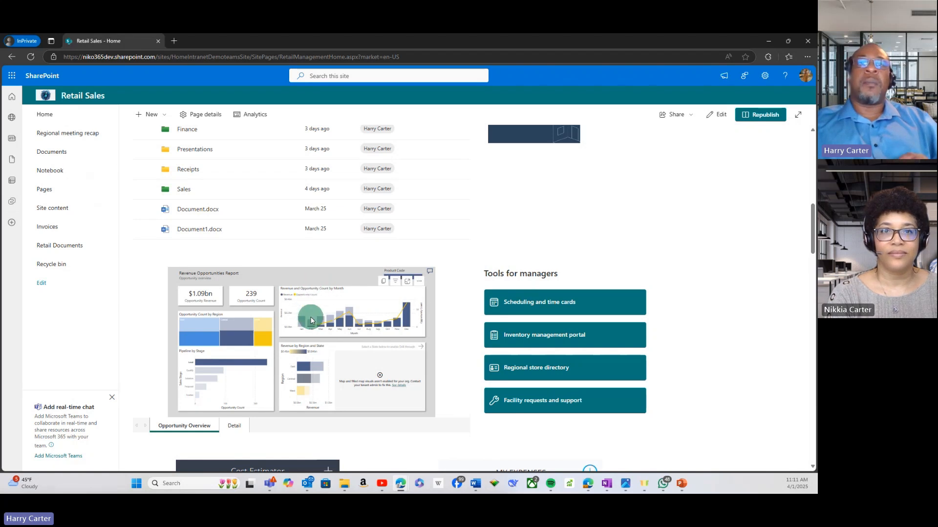
Step: Examine the Retail Sales page's Revenue Opportunities Report, Tools for managers, and embedded Cost Estimator and My Expenses apps
mouse_move(312, 323)
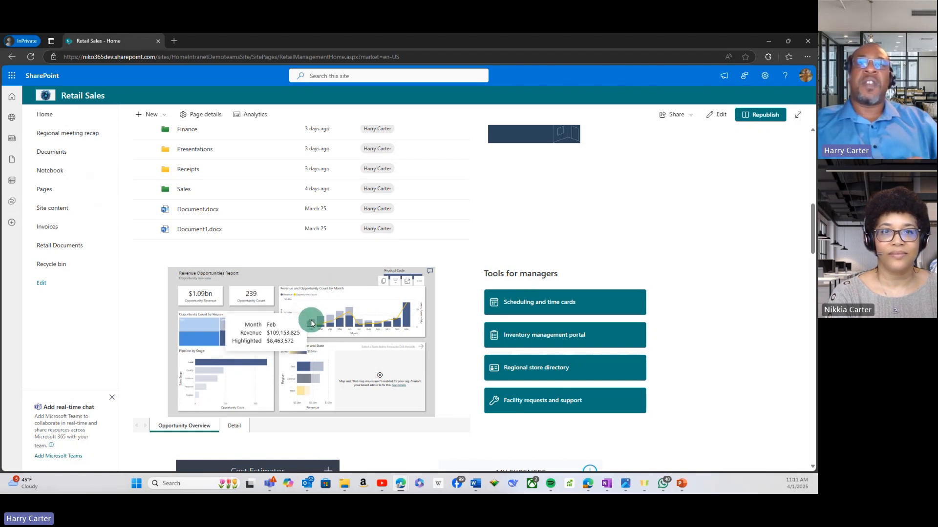
right_click(315, 379)
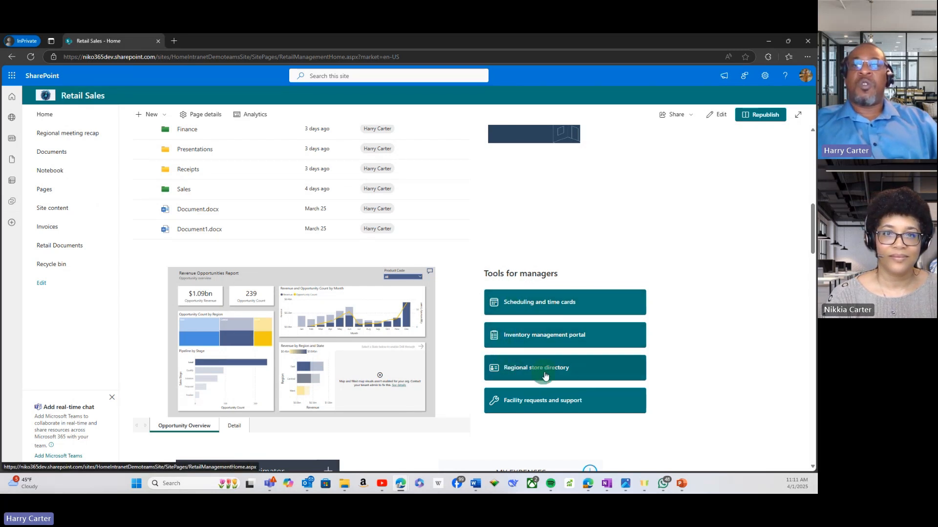
scroll(441, 353, down, 3)
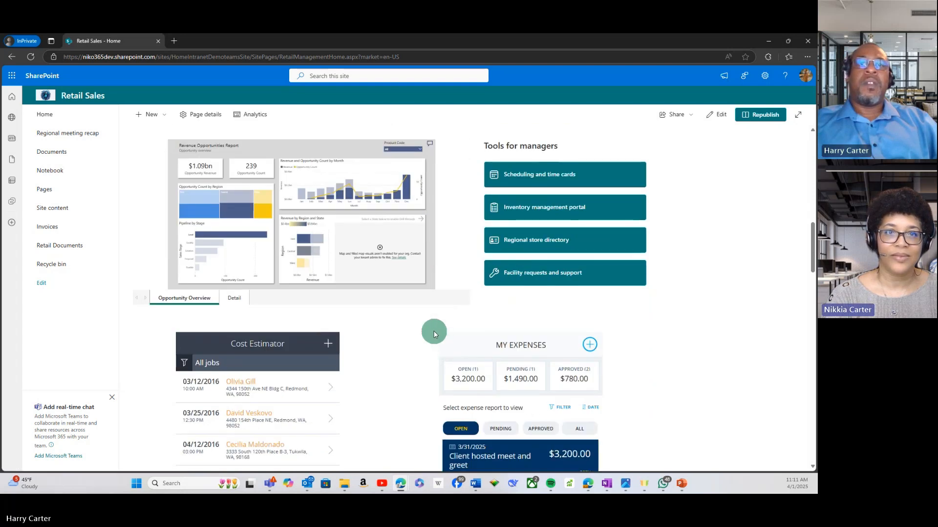
scroll(433, 334, down, 1)
scroll(431, 334, up, 1)
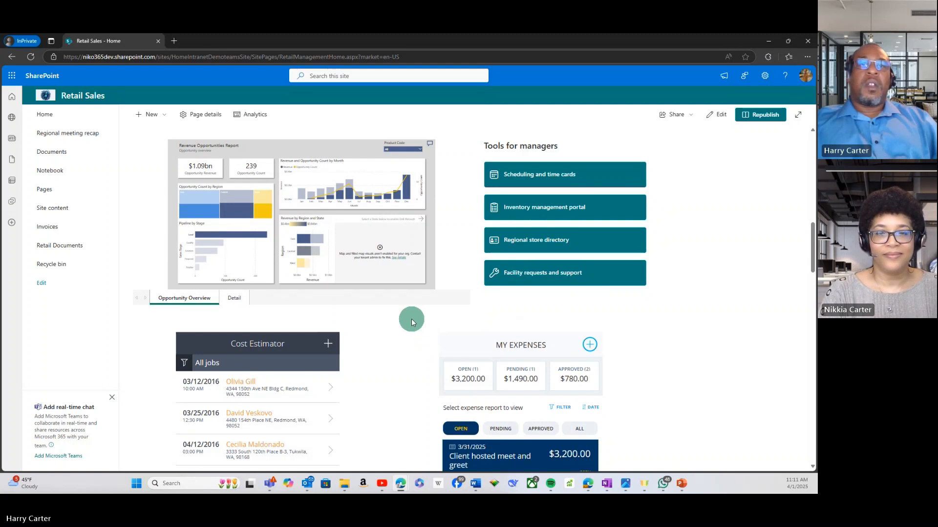
scroll(400, 328, down, 1)
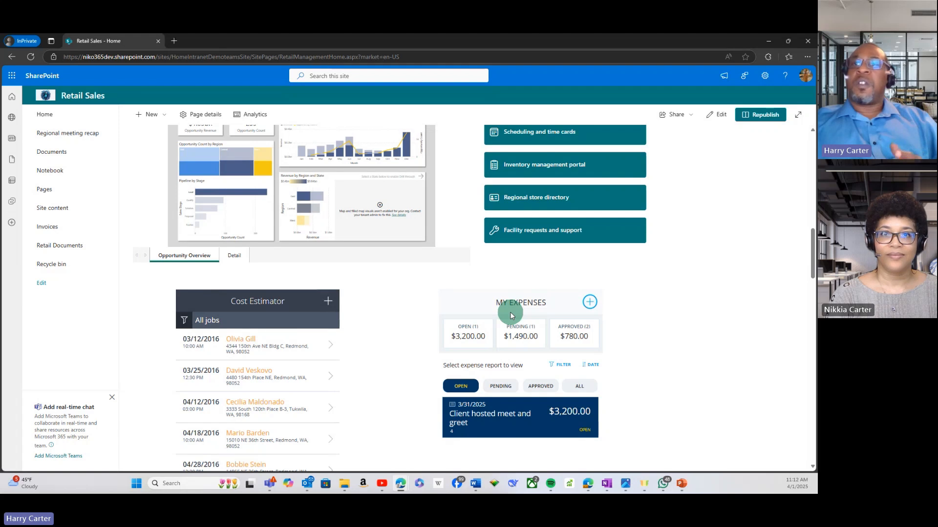
scroll(509, 312, up, 4)
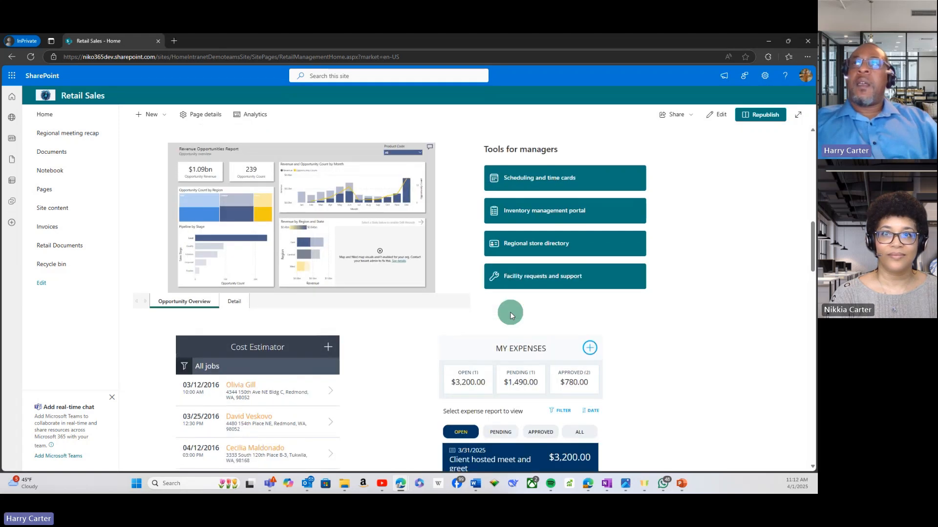
scroll(510, 312, up, 2)
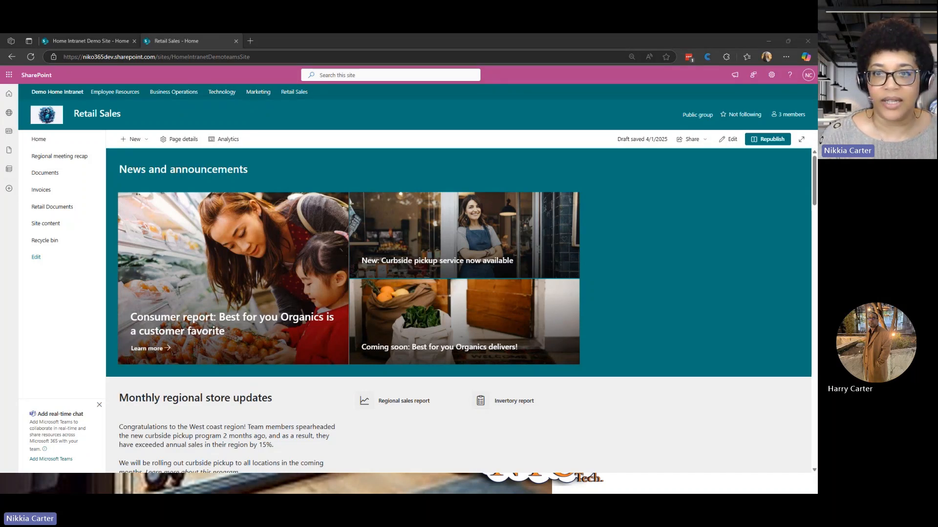
key(alt+Tab)
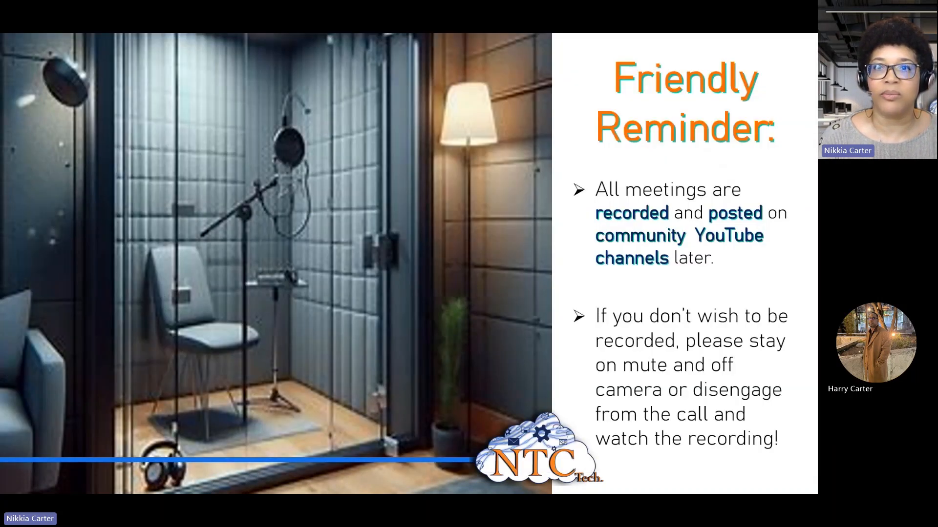
key(alt+Tab)
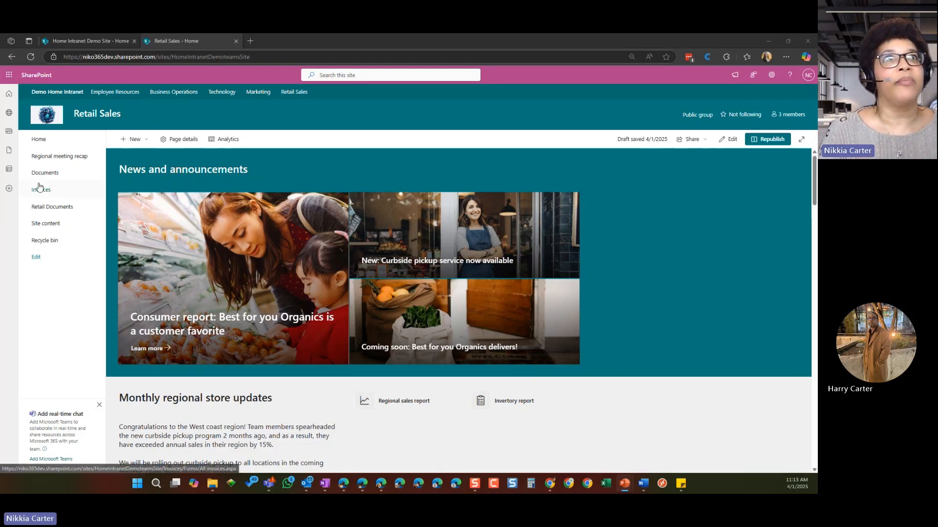
Step: Open the Retail Documents library and go to the nested folder Sales > 1 > Finance > Contracts
click(63, 208)
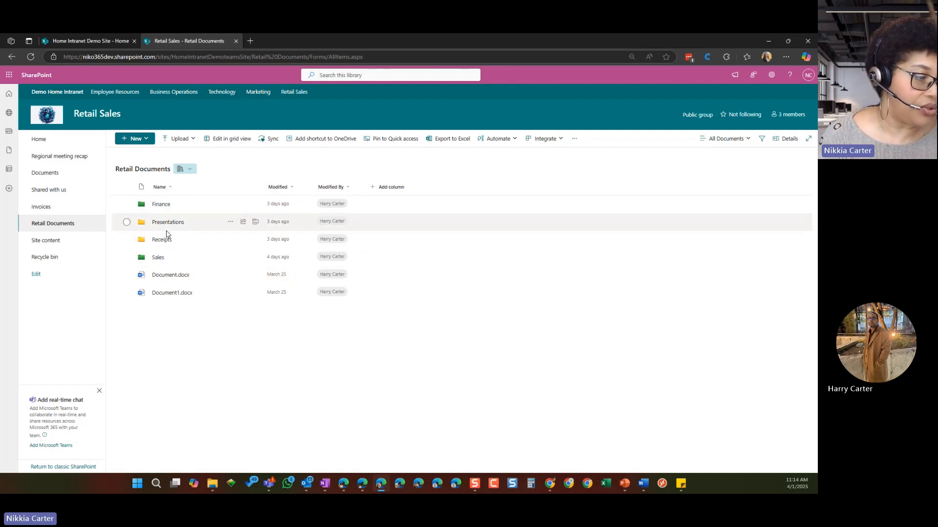
click(157, 258)
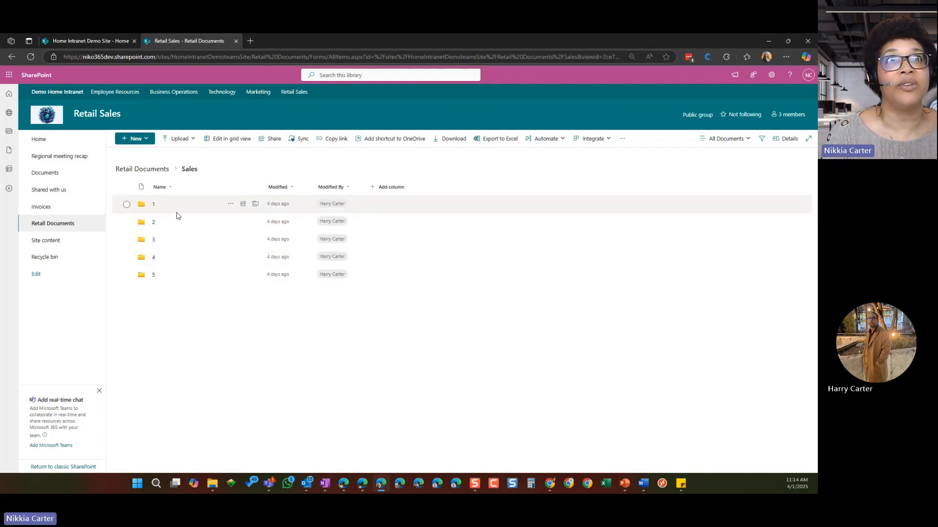
click(141, 207)
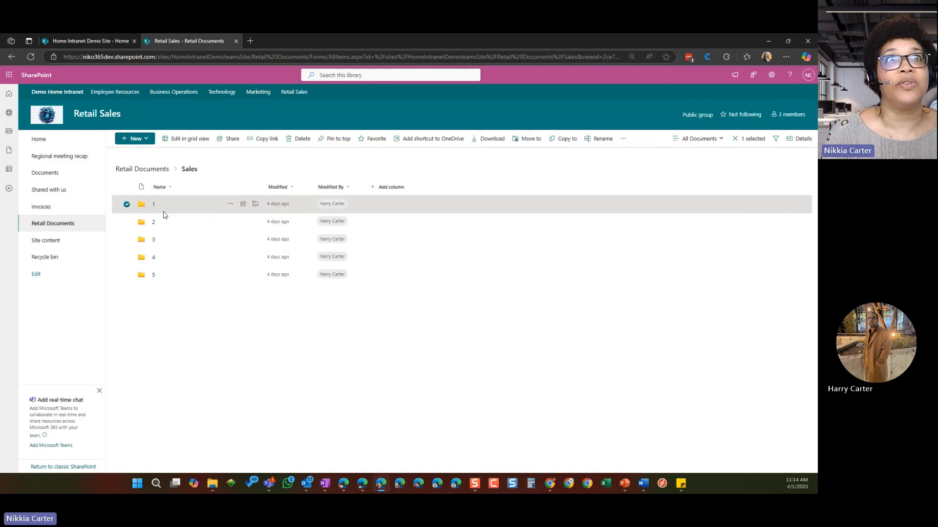
click(154, 204)
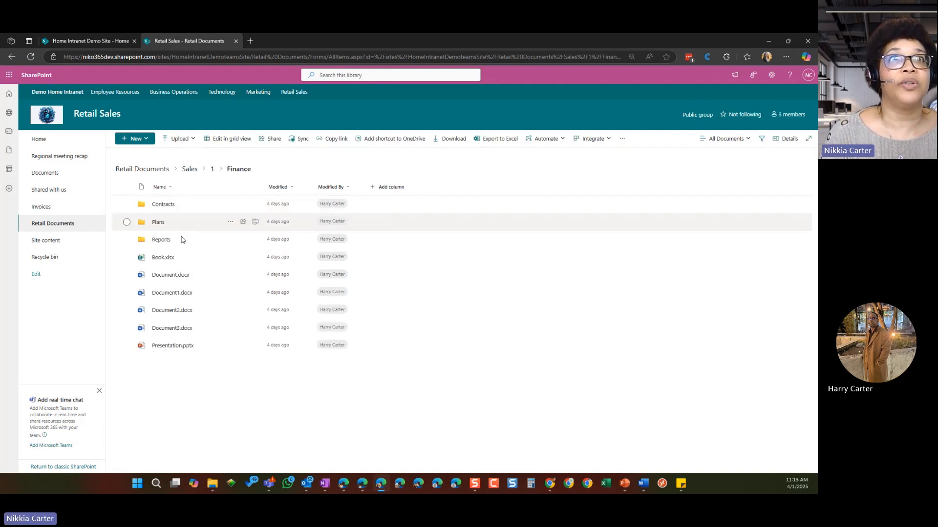
click(163, 211)
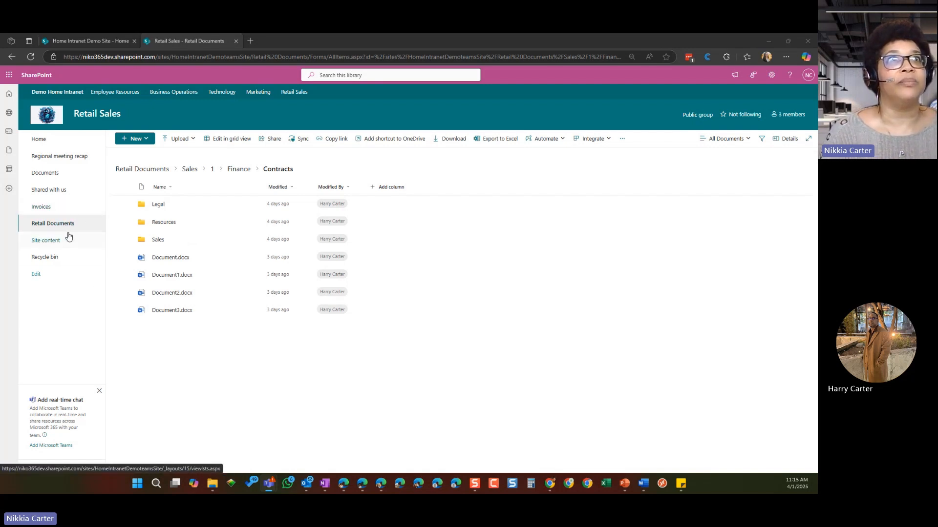
Step: Open the Invoices library and go to the Q1 folder inside FY25 to view its invoice files
click(48, 209)
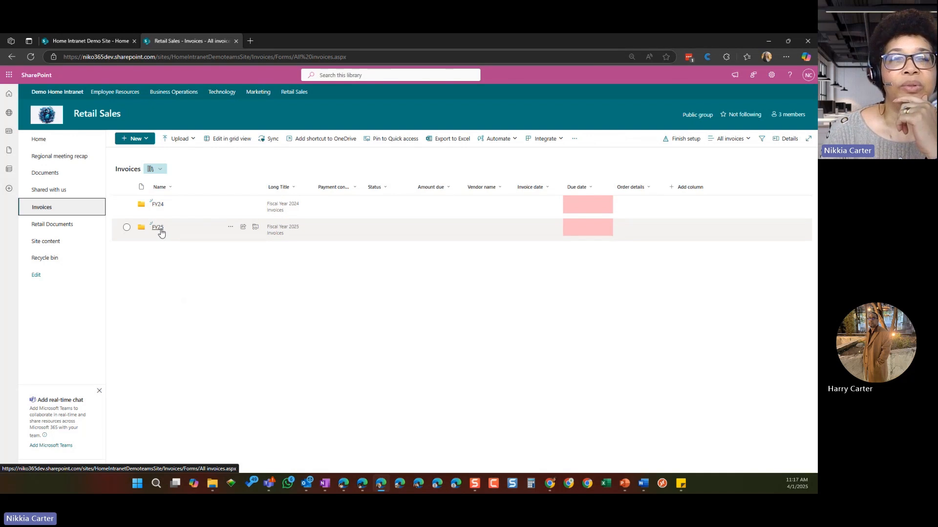
click(160, 231)
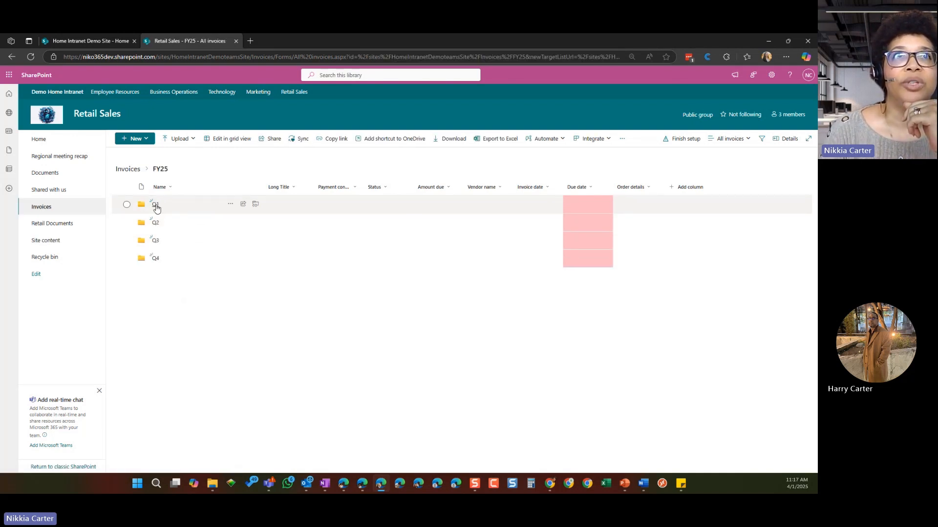
click(156, 209)
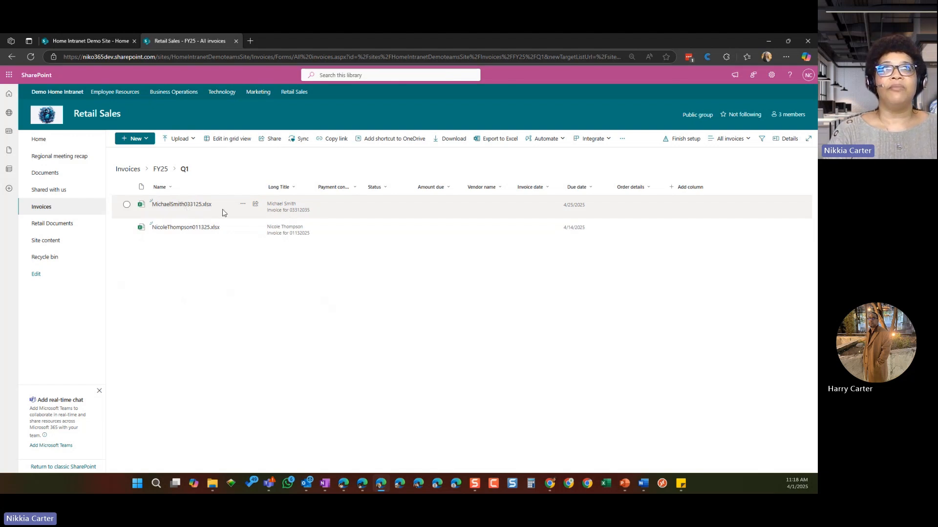
mouse_move(185, 211)
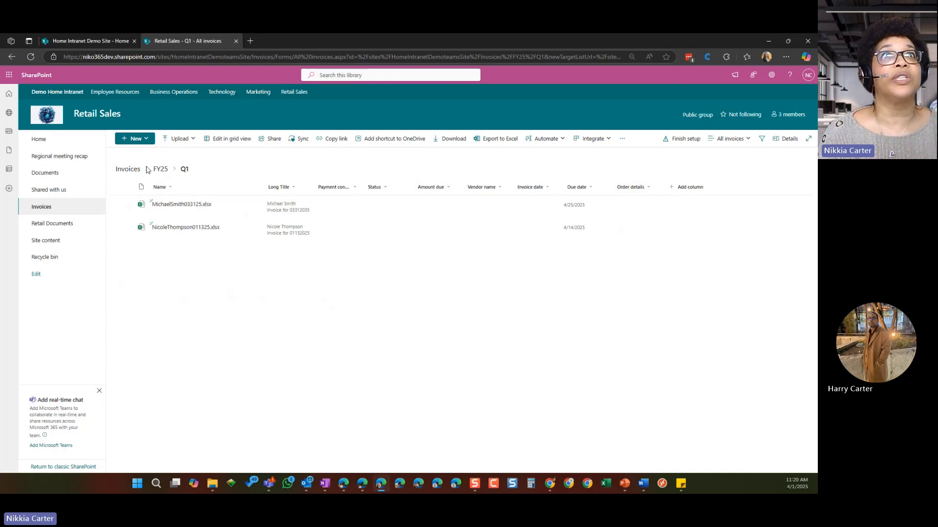
Step: Return to the top level of the Invoices library and switch to the All Invoices - No Folders view
click(128, 169)
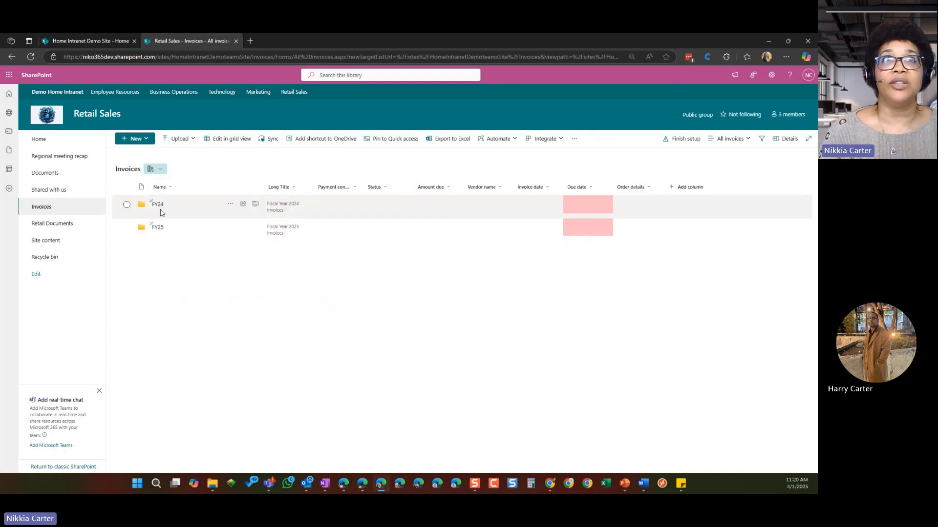
click(741, 141)
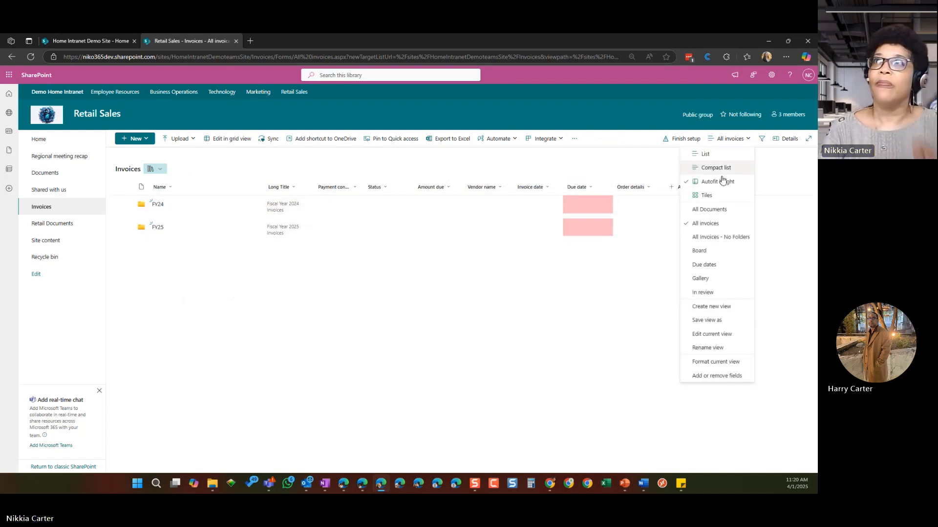
click(734, 238)
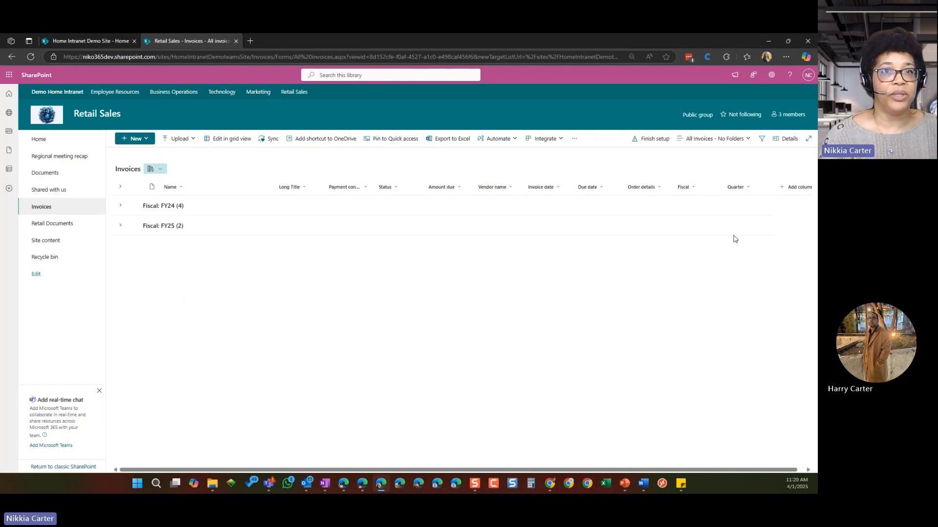
Step: Expand the FY24 and FY25 fiscal groups and show the FY24 invoices for Q1, Q2 and Q3
click(121, 207)
click(121, 306)
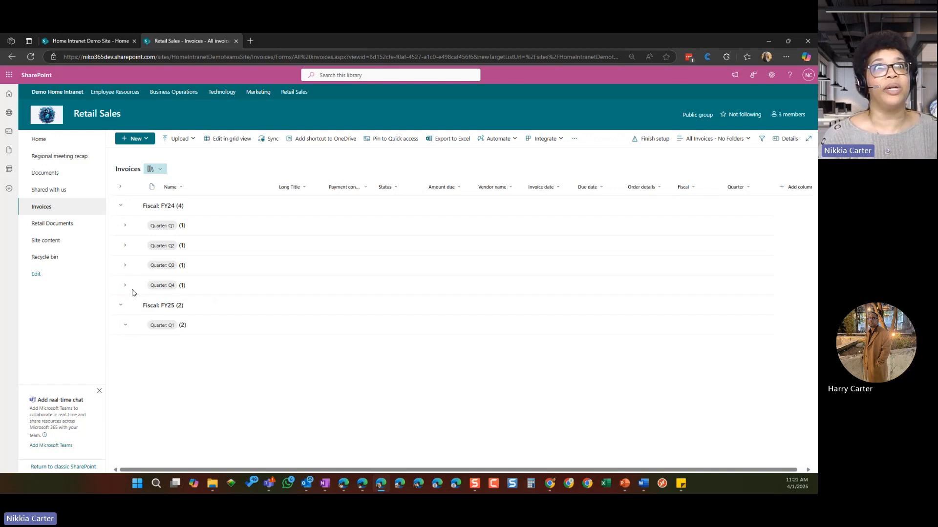
click(126, 267)
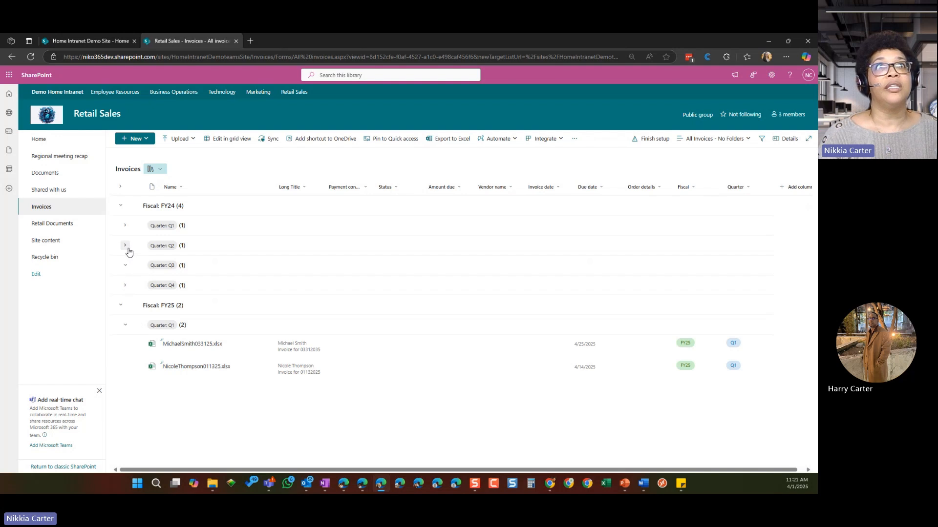
click(125, 245)
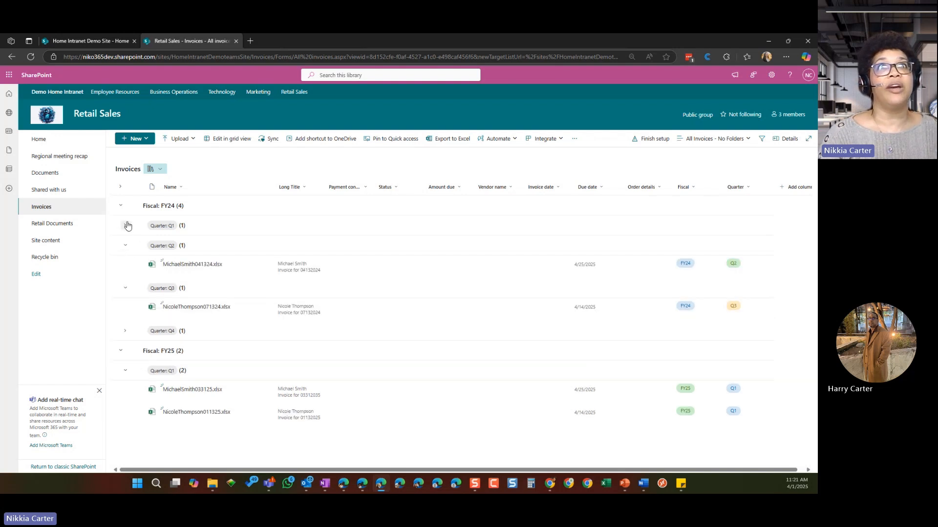
click(125, 225)
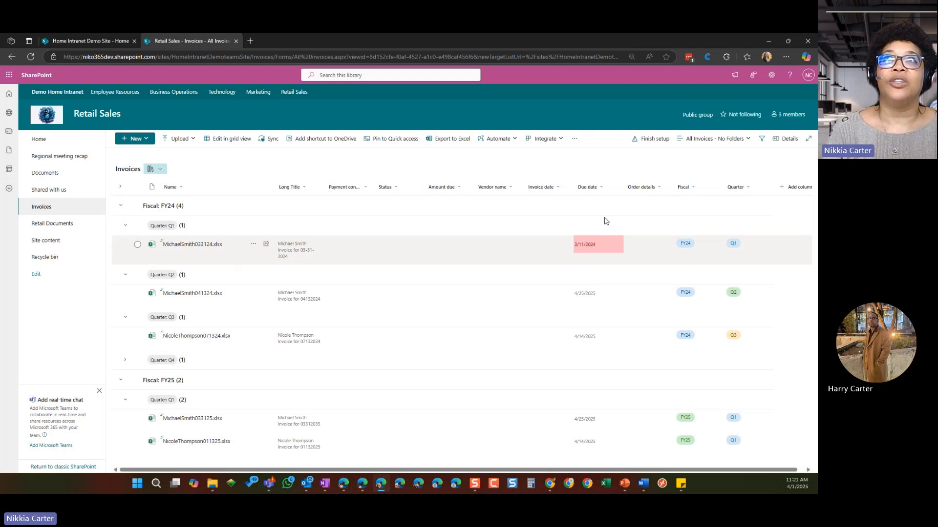
Step: Filter the invoices by the due date 4/14/2025
click(602, 188)
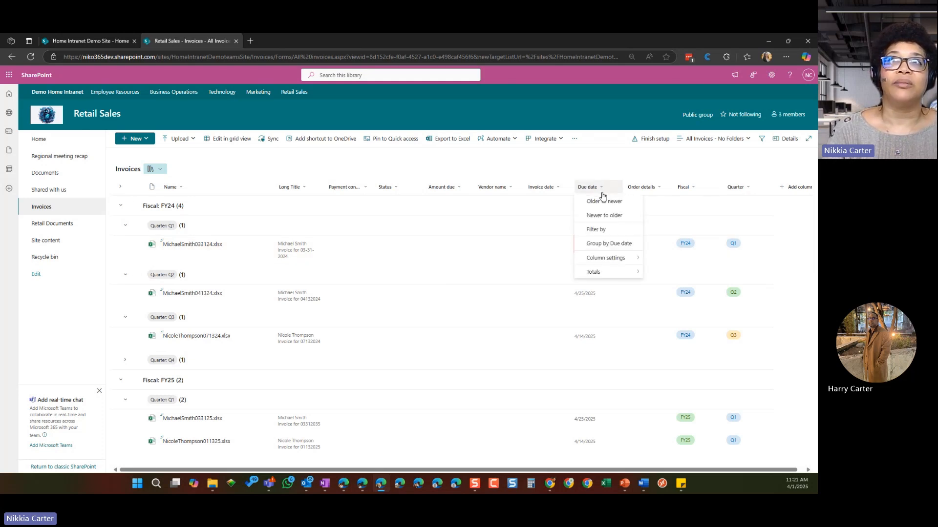
click(595, 229)
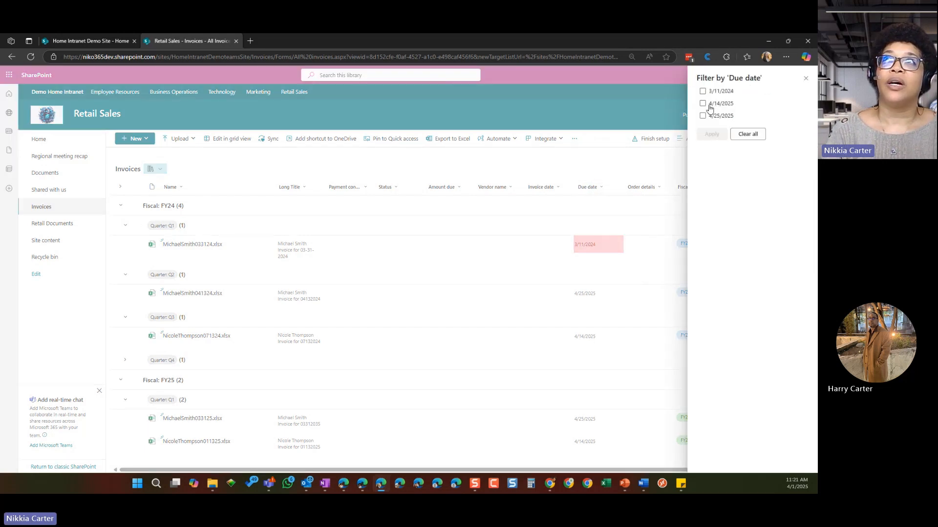
click(709, 105)
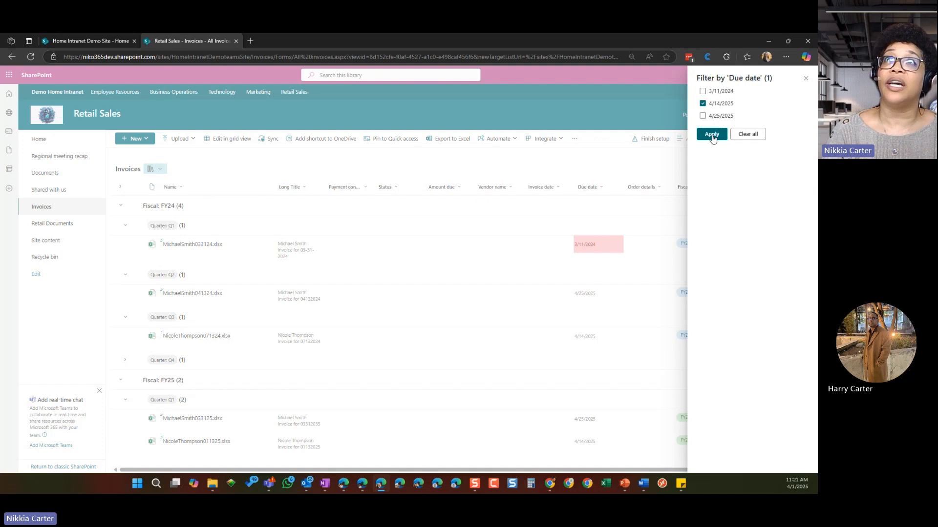
click(712, 134)
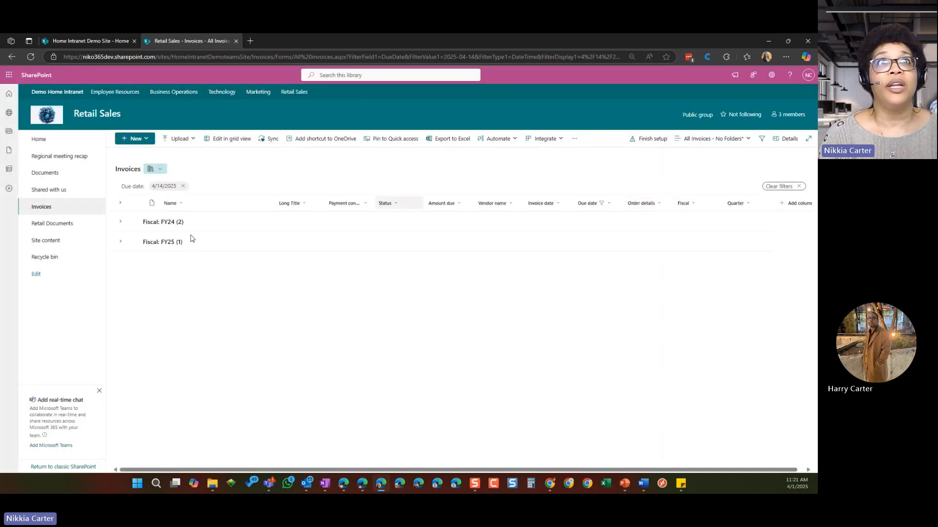
Step: Expand the filtered FY24 Q3 and Q4 groups and the FY25 Q1 group to view their invoices
click(120, 221)
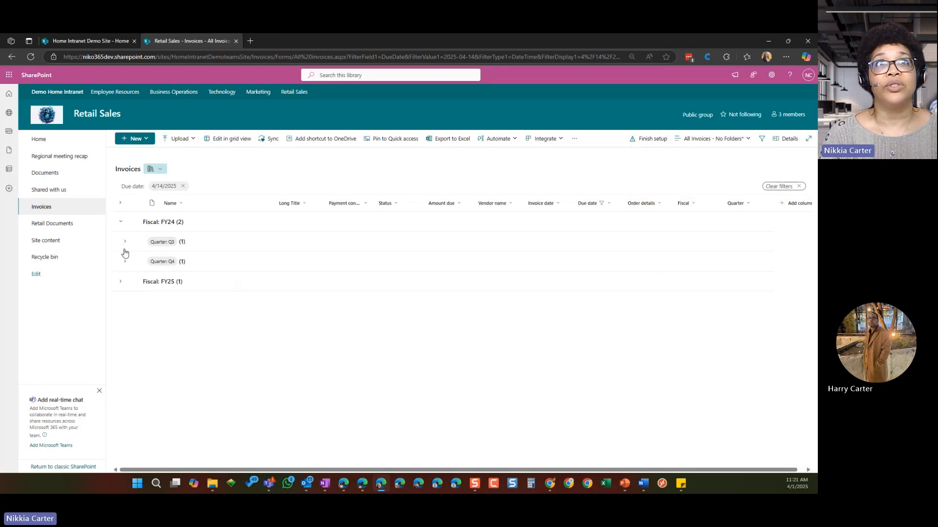
click(125, 242)
click(127, 262)
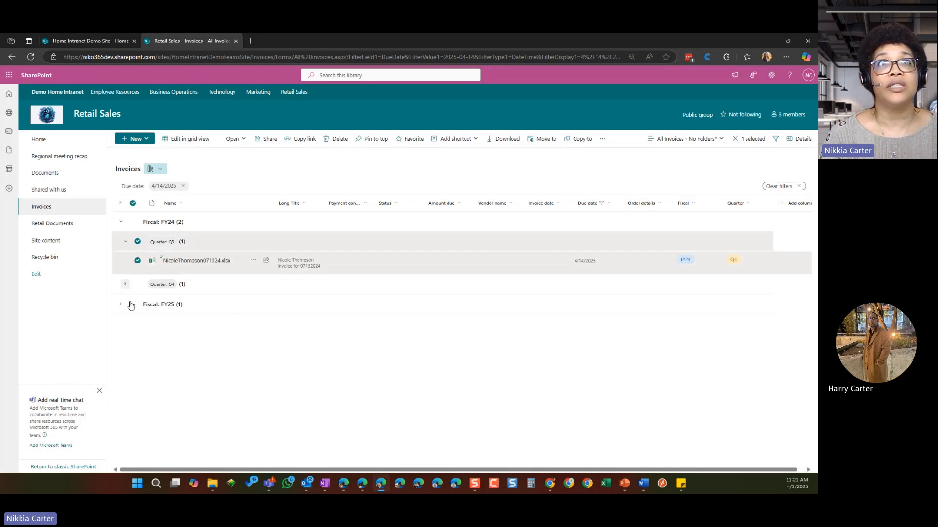
click(125, 284)
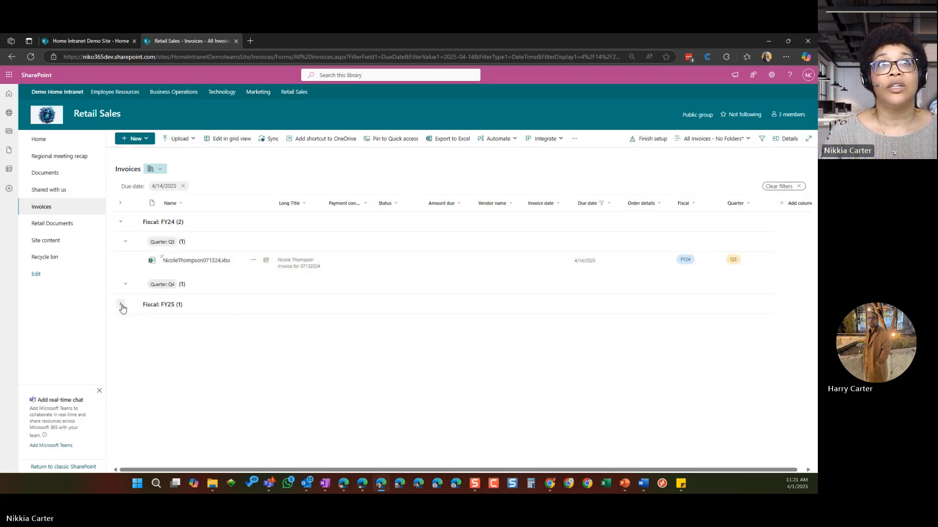
click(122, 308)
click(121, 327)
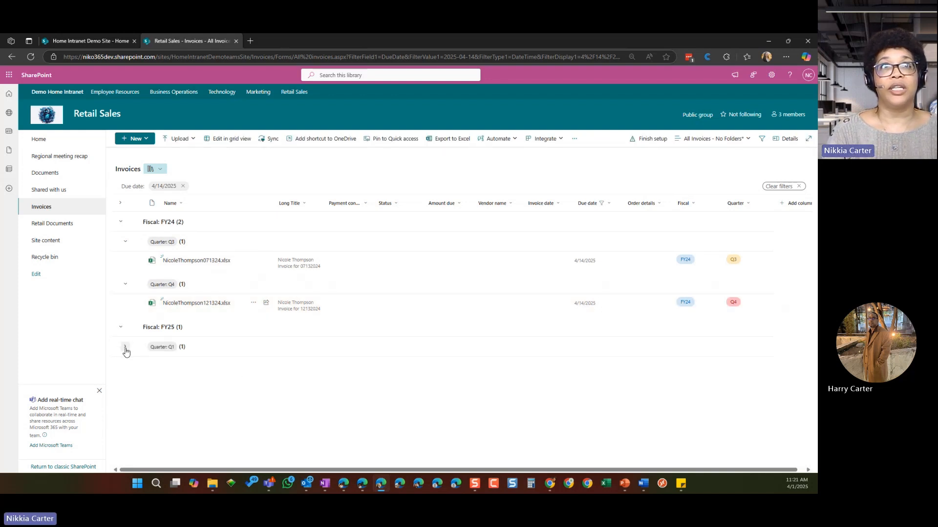
click(125, 347)
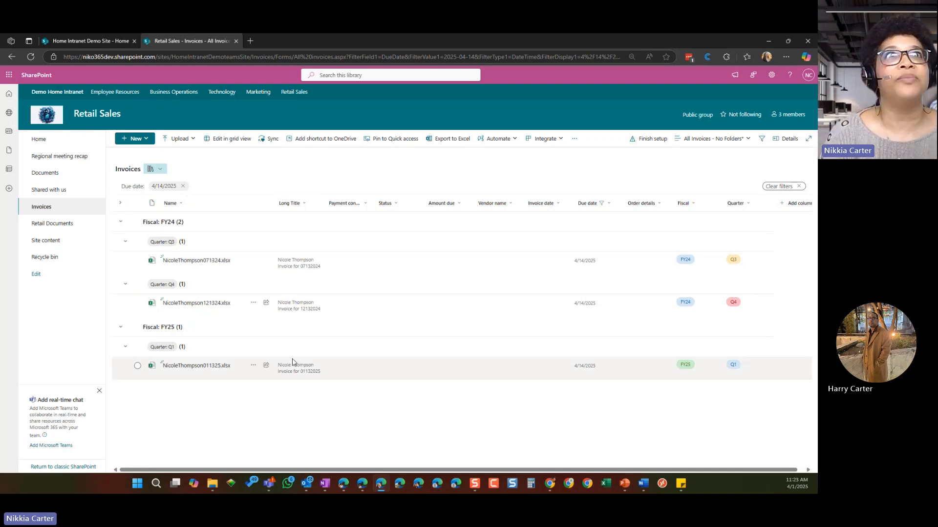
Step: Open the Documents library, go to the site's contents and start creating a new document library
click(59, 174)
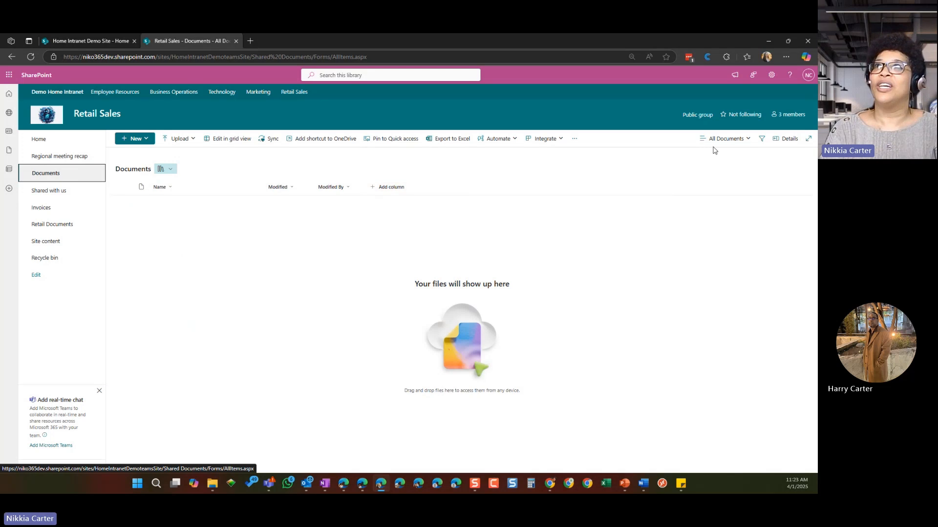
click(772, 75)
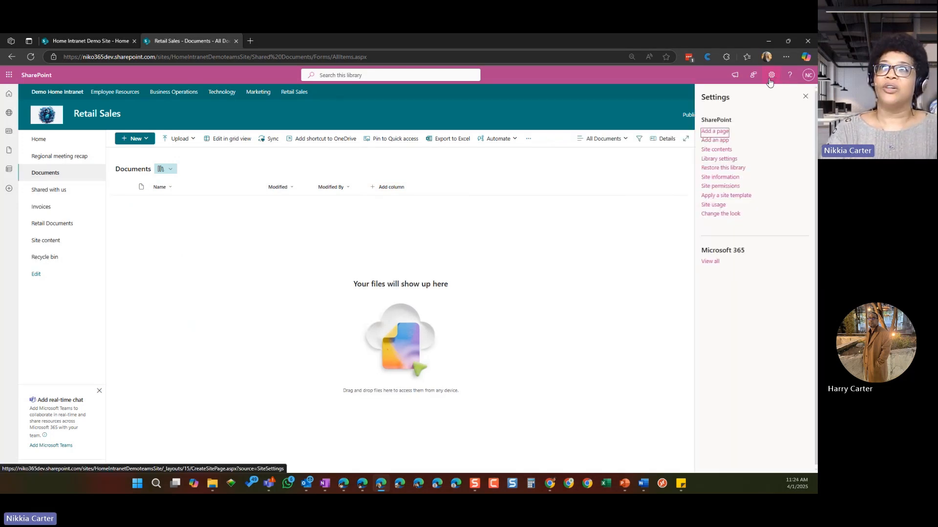
click(48, 241)
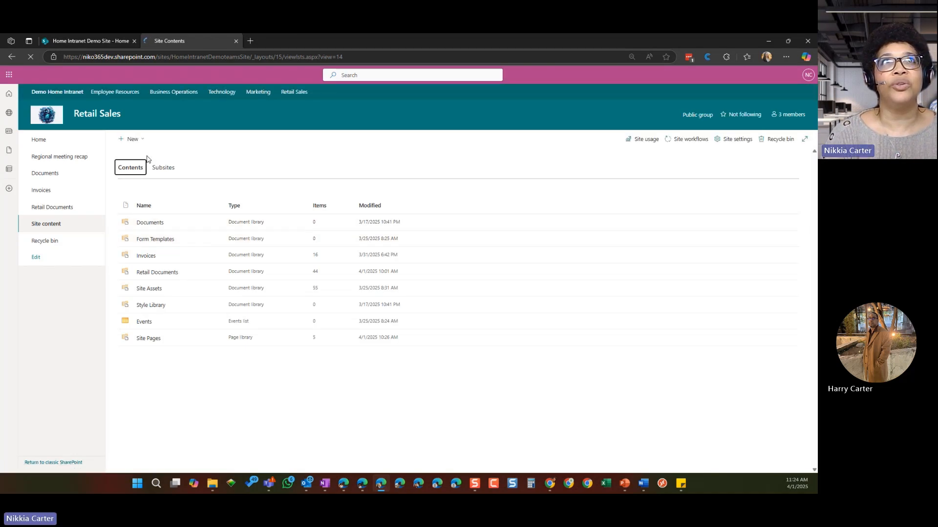
click(145, 141)
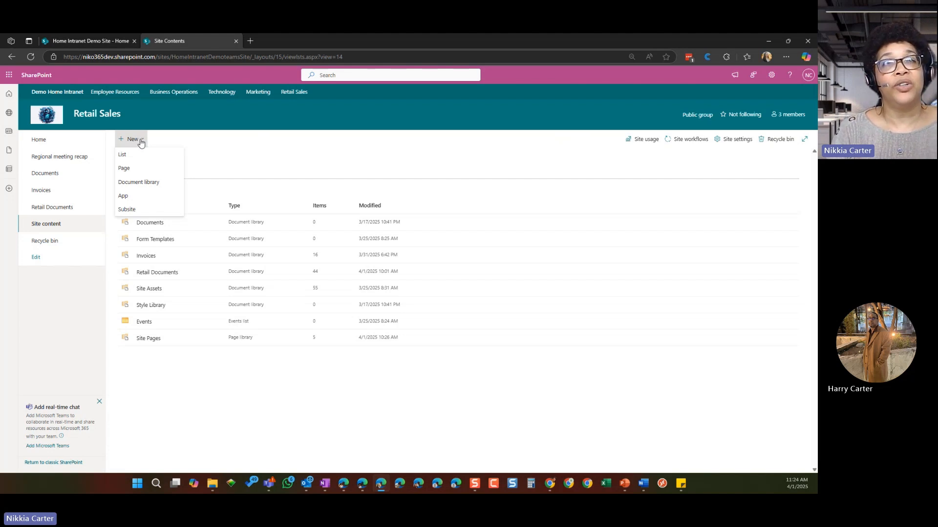
click(138, 184)
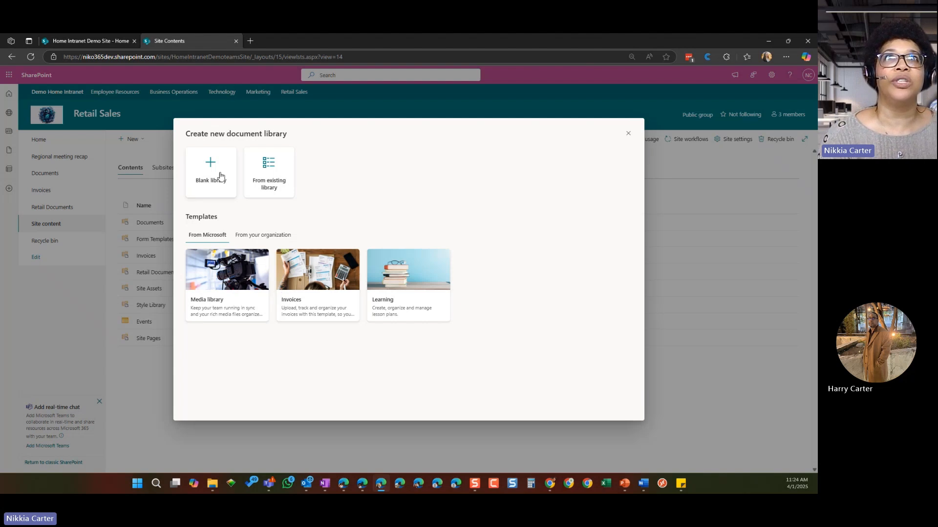
Step: Look through the sites available for creating a library from an existing one, and return to the library creation options
click(282, 177)
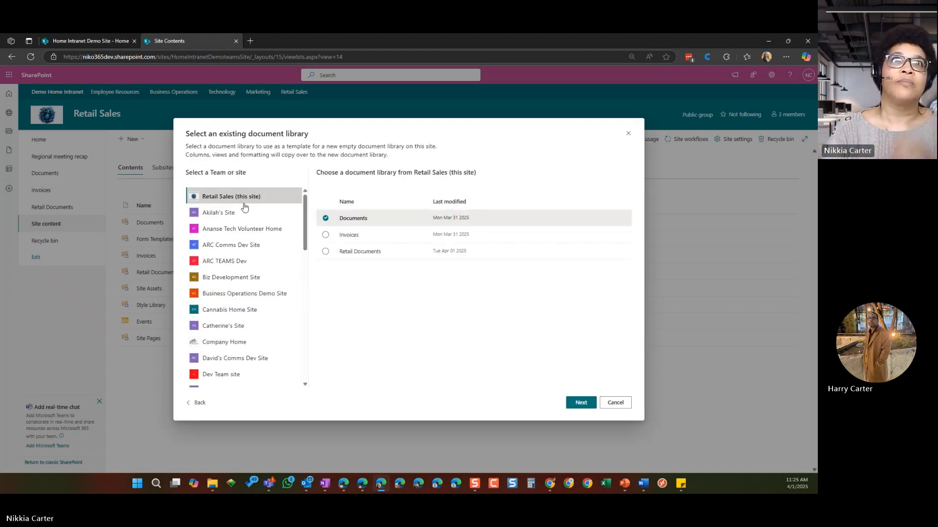
scroll(245, 376, down, 6)
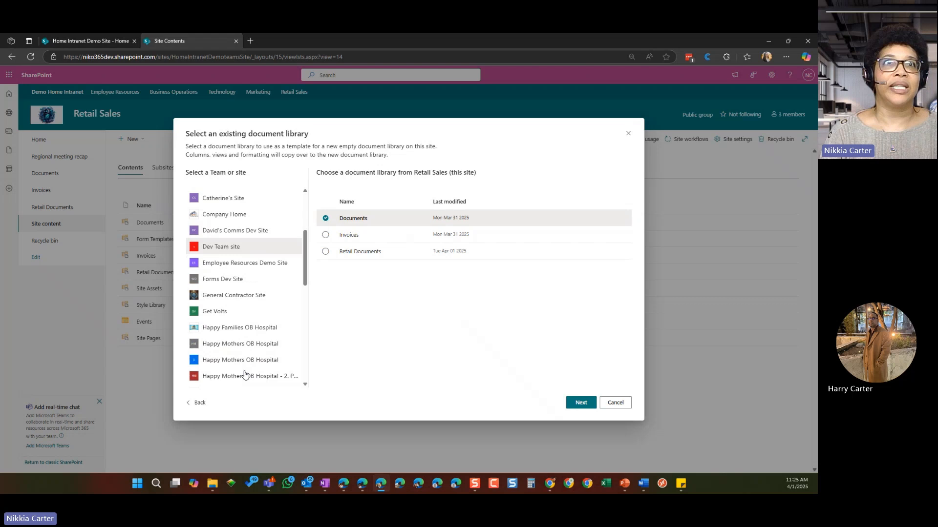
scroll(245, 376, down, 3)
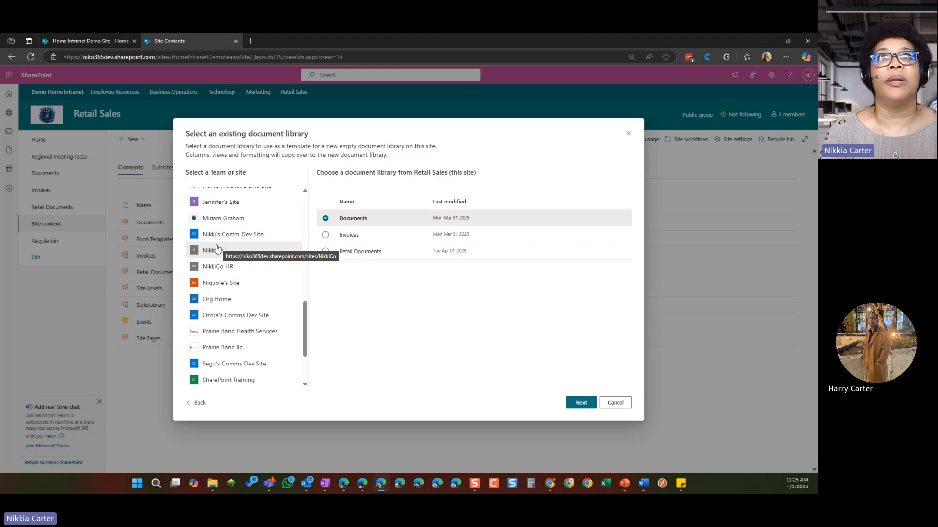
click(198, 405)
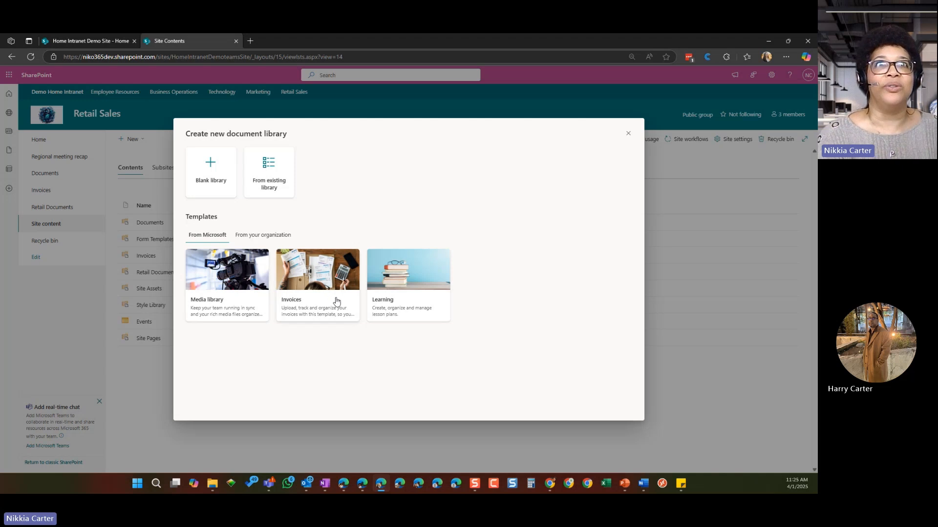
Step: Examine the Media library template's sample columns, from thumbnail and release date through status, format, rights and notes
click(241, 307)
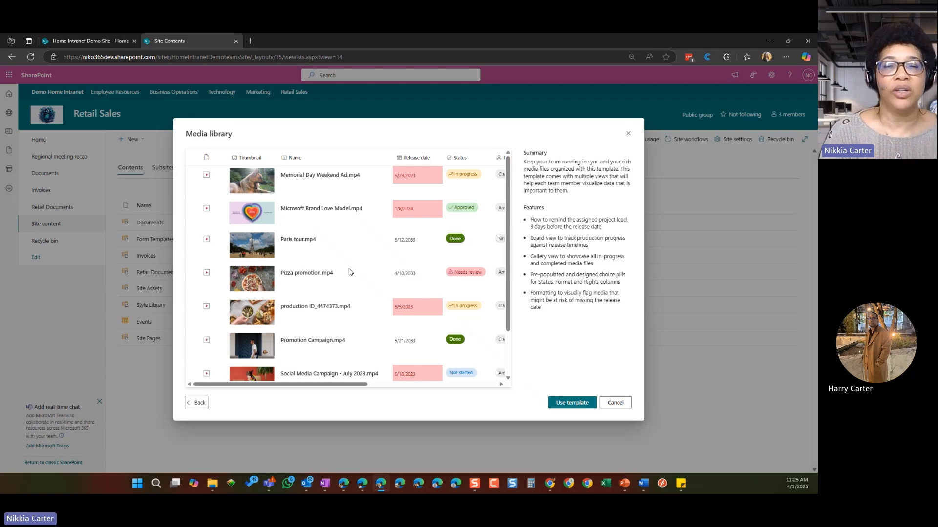
drag(364, 385, 513, 390)
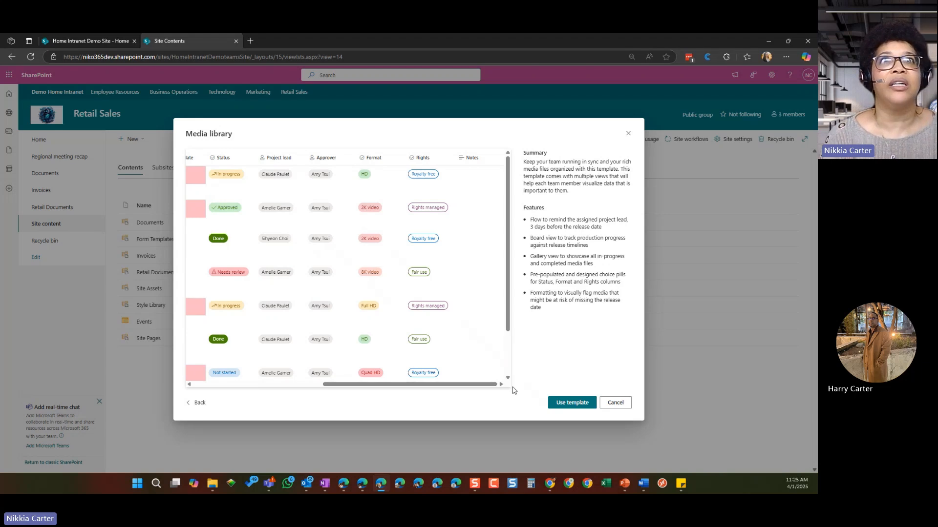
drag(496, 385, 344, 390)
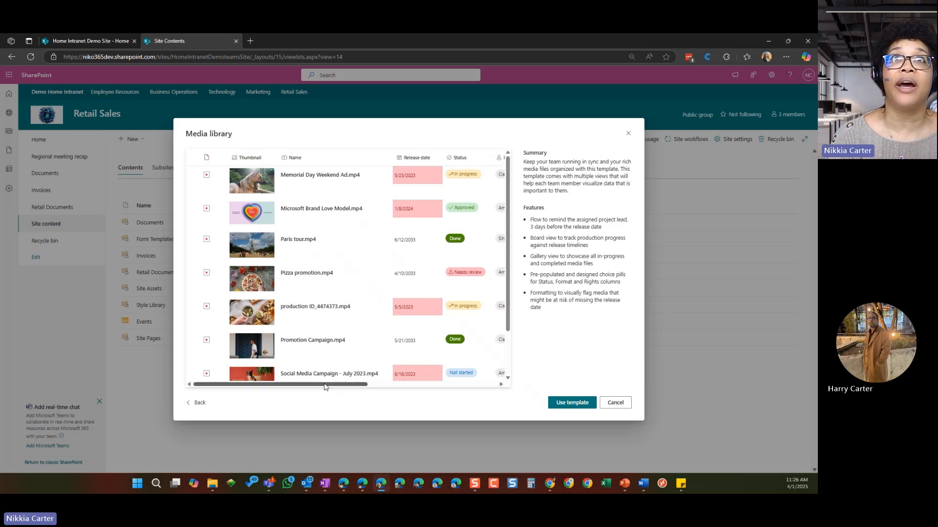
drag(325, 387, 368, 386)
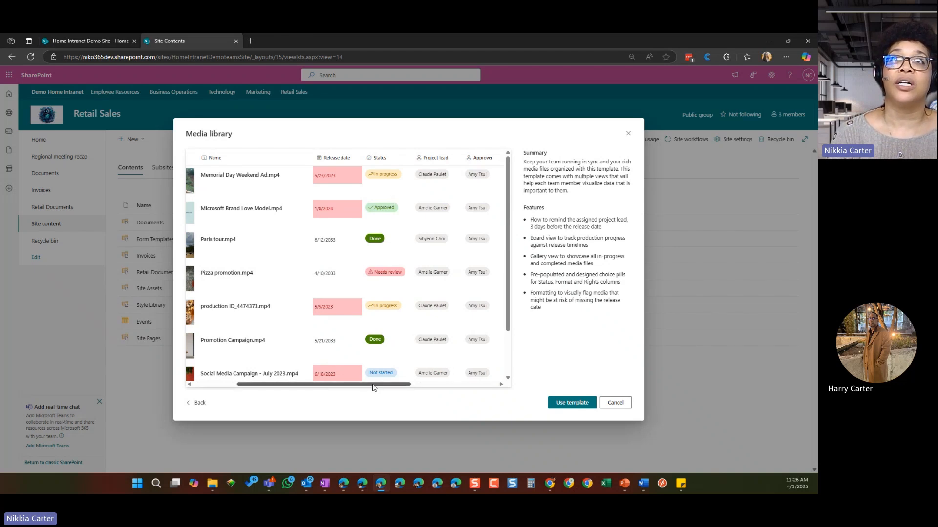
drag(373, 388, 447, 387)
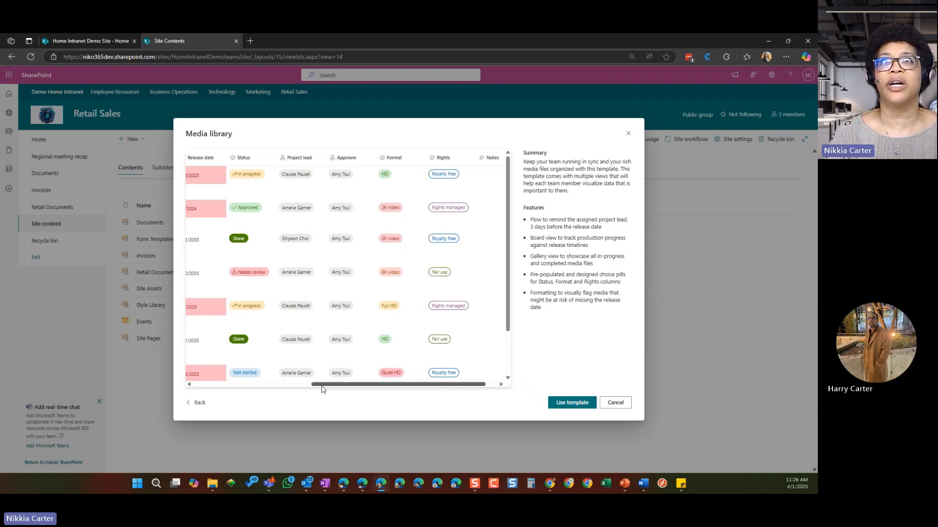
drag(318, 386, 204, 364)
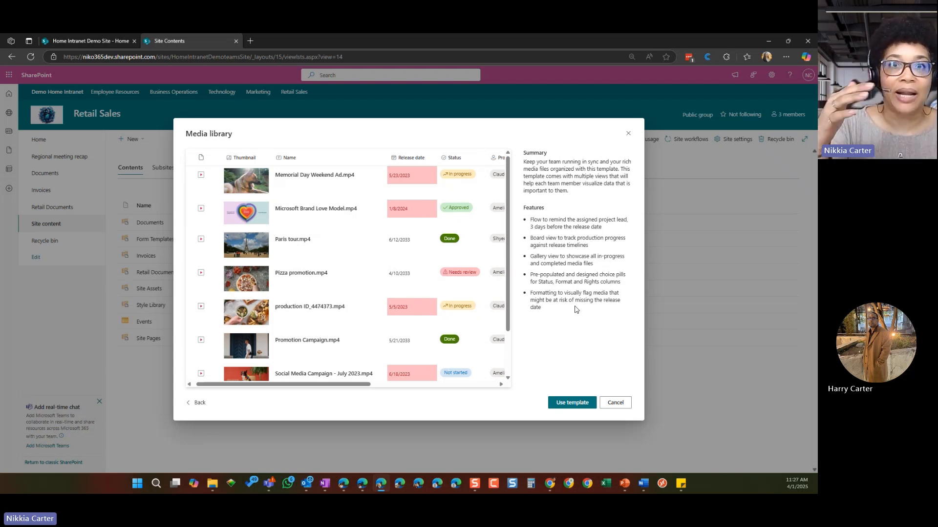
Step: Preview the Invoices library template's sample columns and features, and return to the library creation options
click(200, 406)
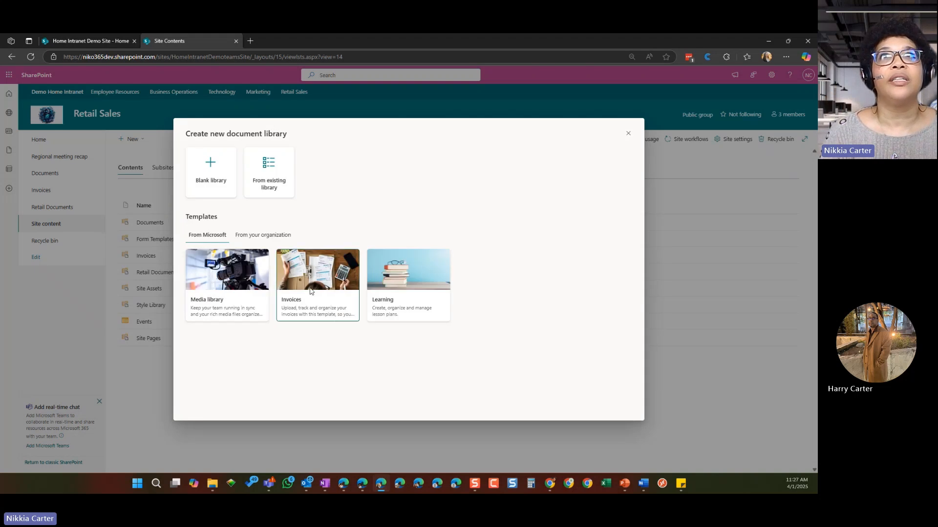
click(311, 293)
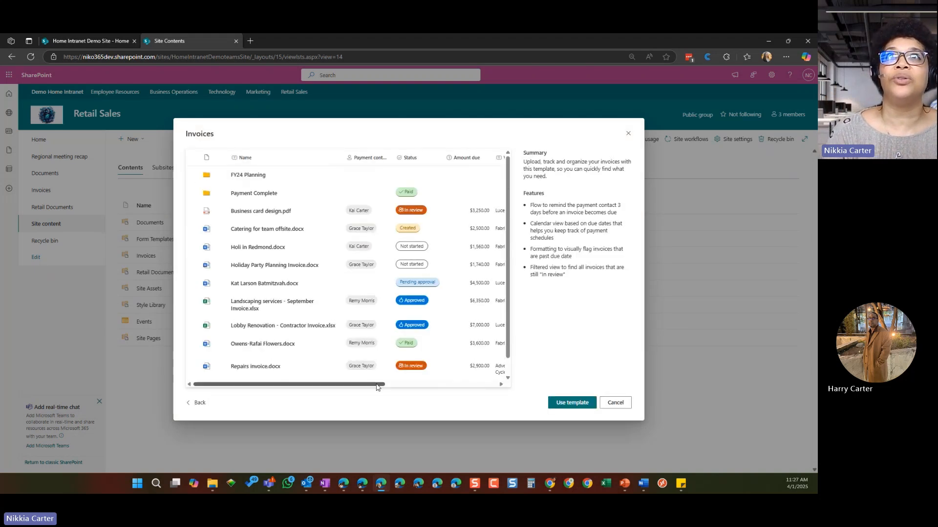
drag(379, 386, 351, 397)
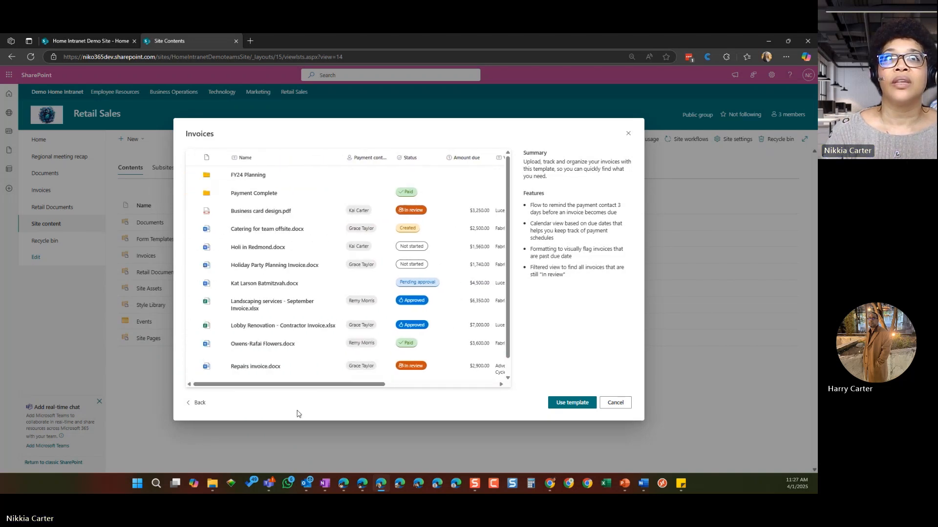
click(198, 403)
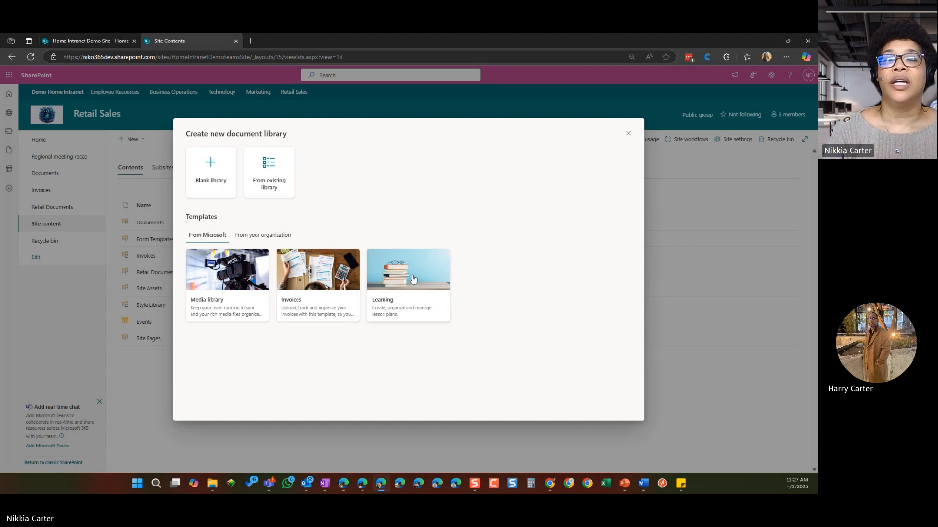
Step: Examine the Learning template's sample columns, from description and dates through quarter, subject, grade and teacher, and leave library creation without using it
click(413, 276)
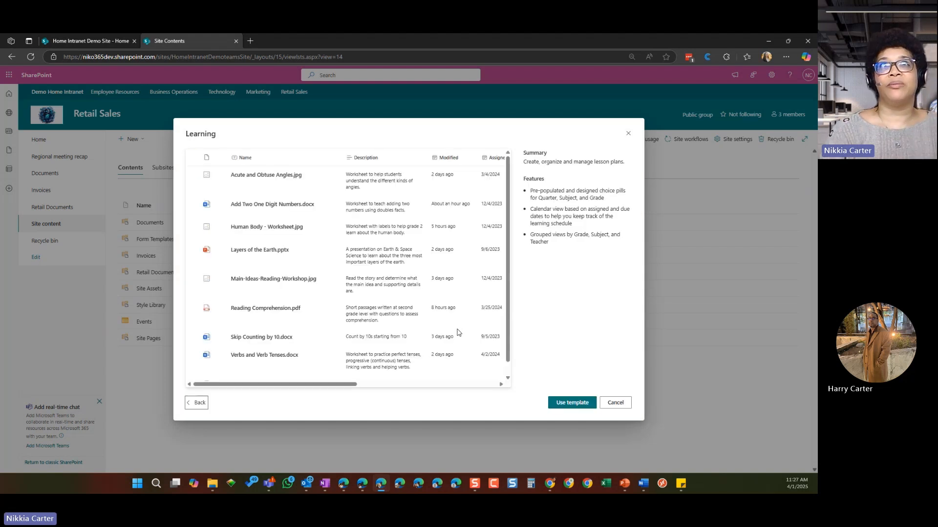
drag(267, 387, 344, 389)
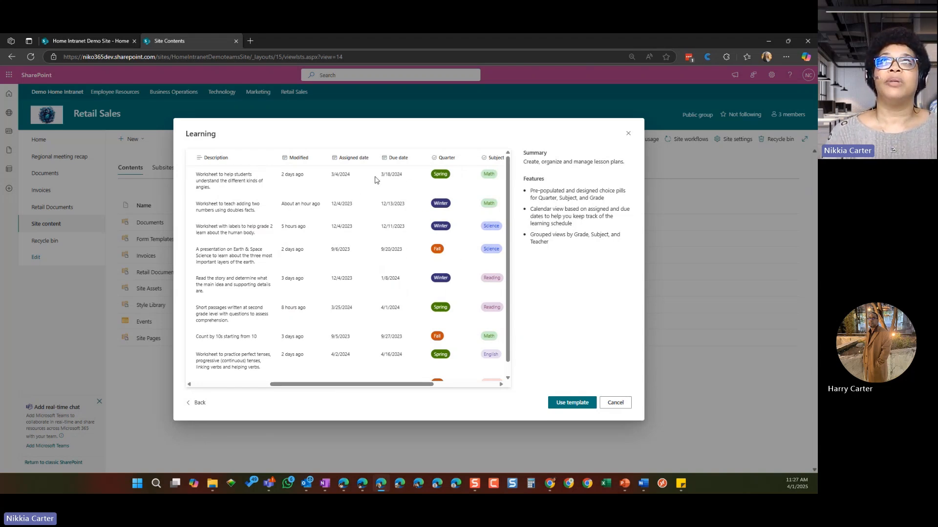
drag(385, 381, 465, 391)
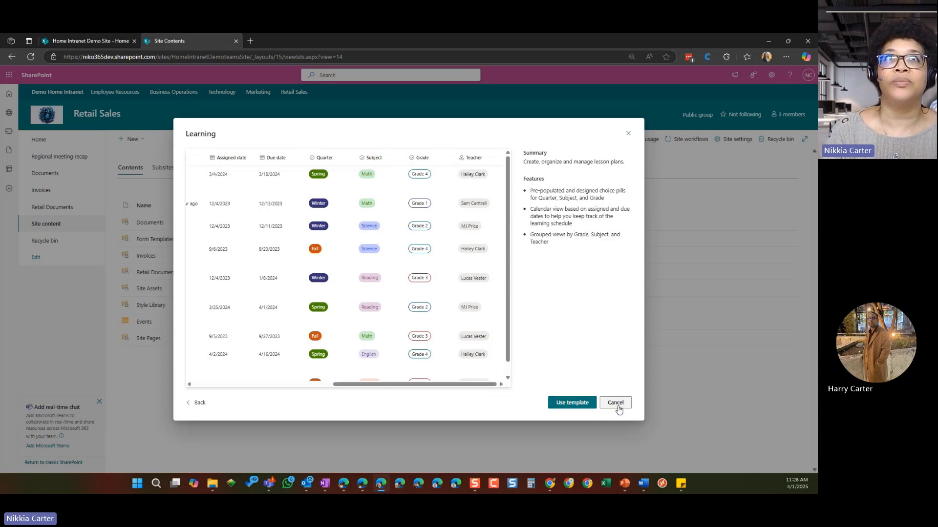
click(196, 402)
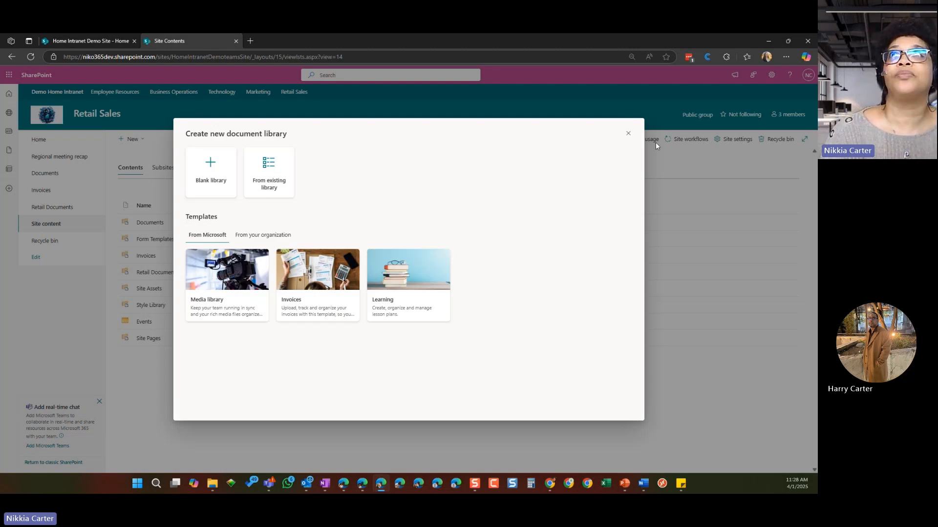
click(628, 133)
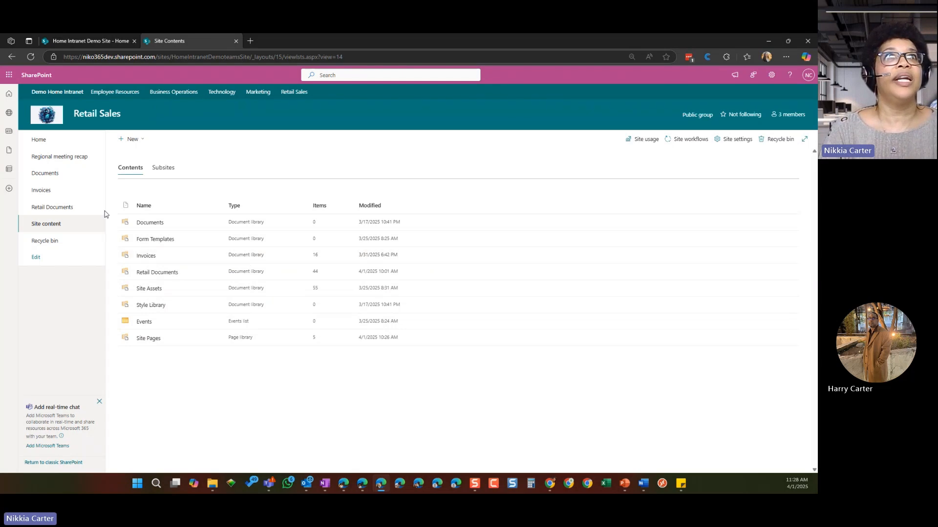
Step: Open the Documents library, look at its view options and create a new Word document in it
click(50, 177)
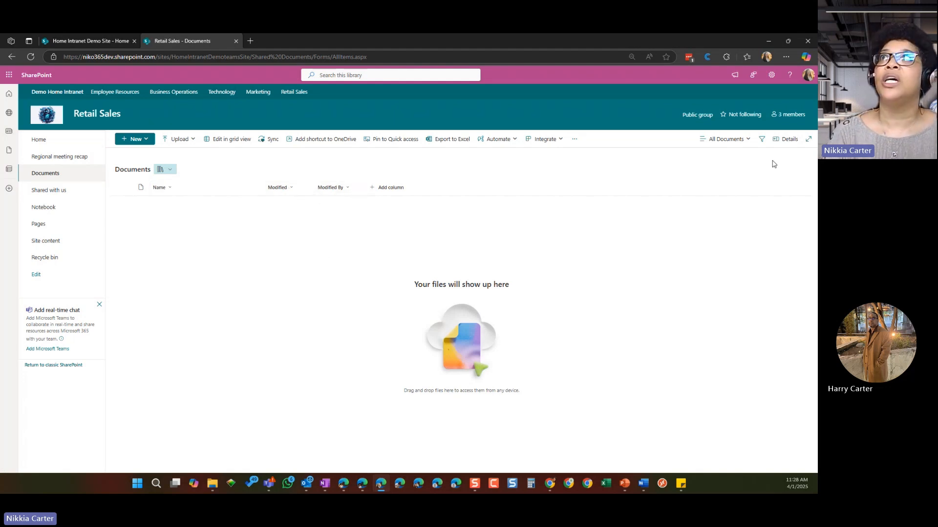
click(748, 141)
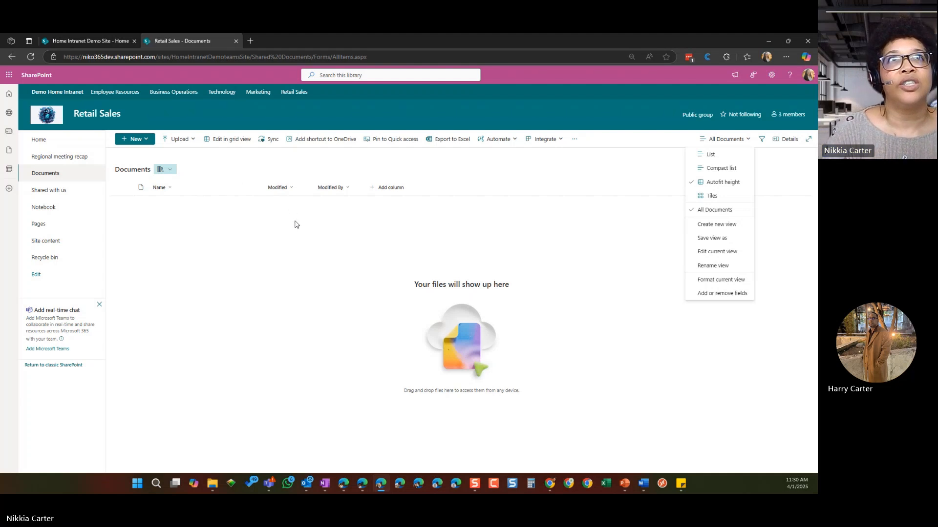
click(147, 142)
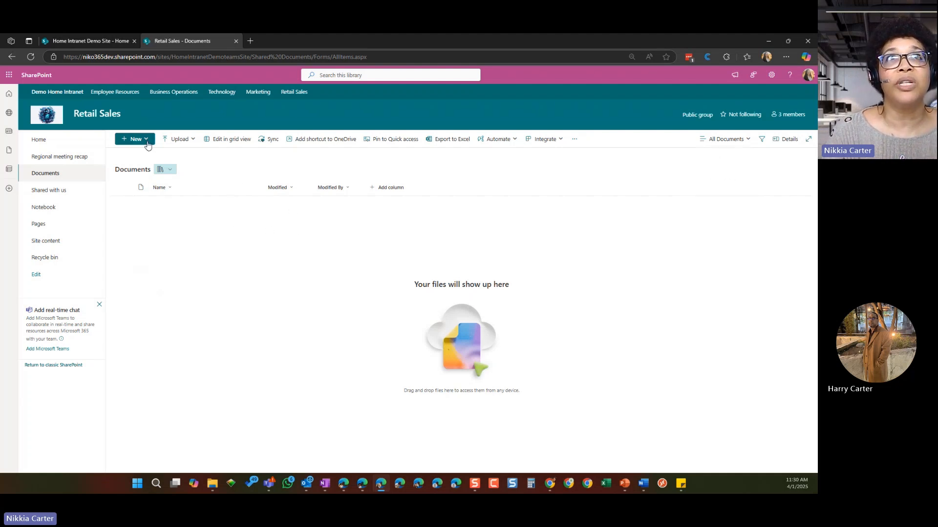
click(148, 144)
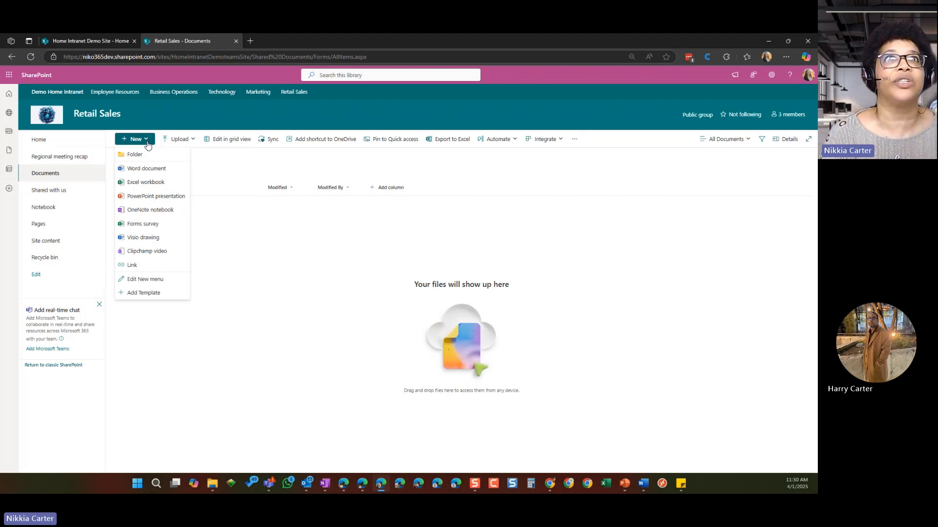
click(156, 170)
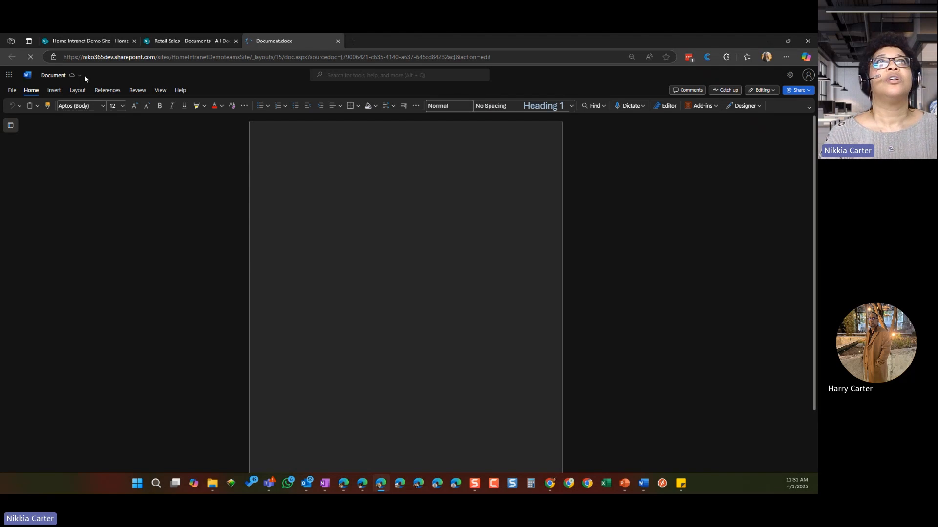
Step: Try to clear the new document's file name, and enter the placeholder text "dsvaerva" in its body
click(80, 75)
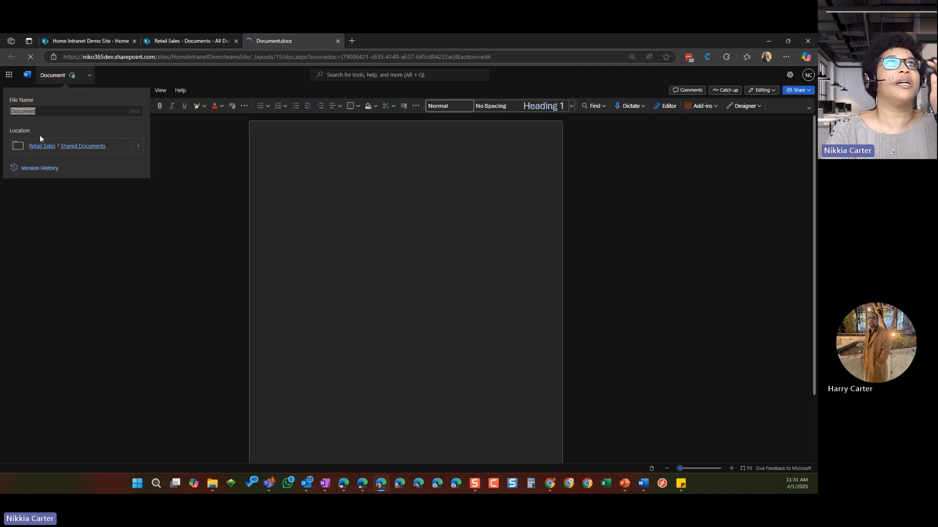
key(BackSpace)
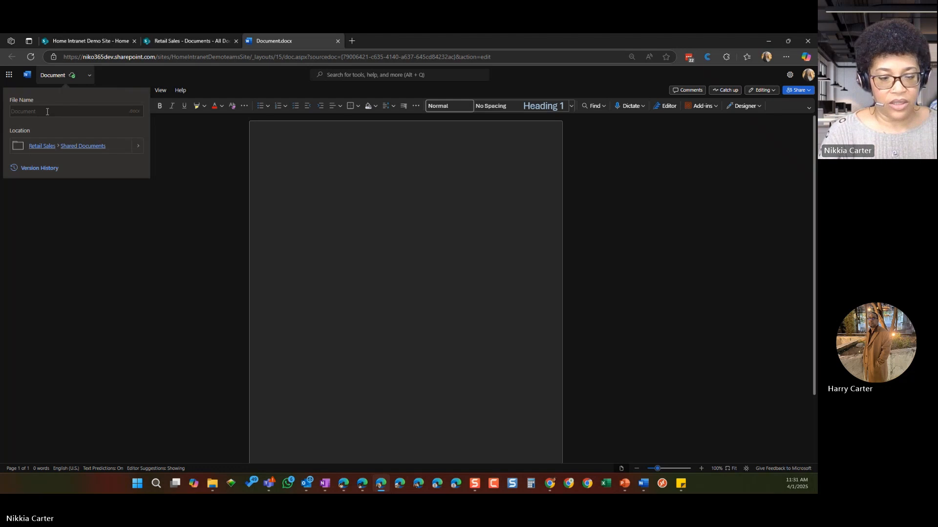
click(281, 163)
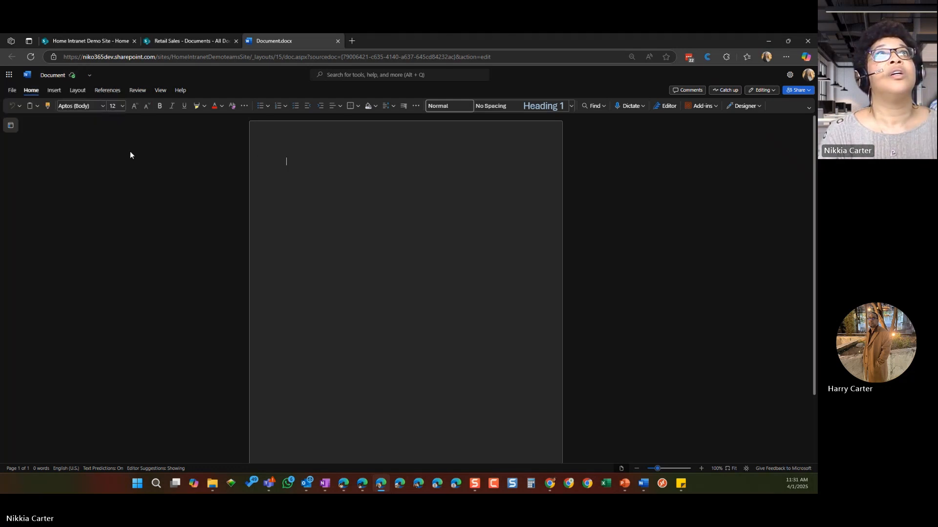
text(dsvaerva)
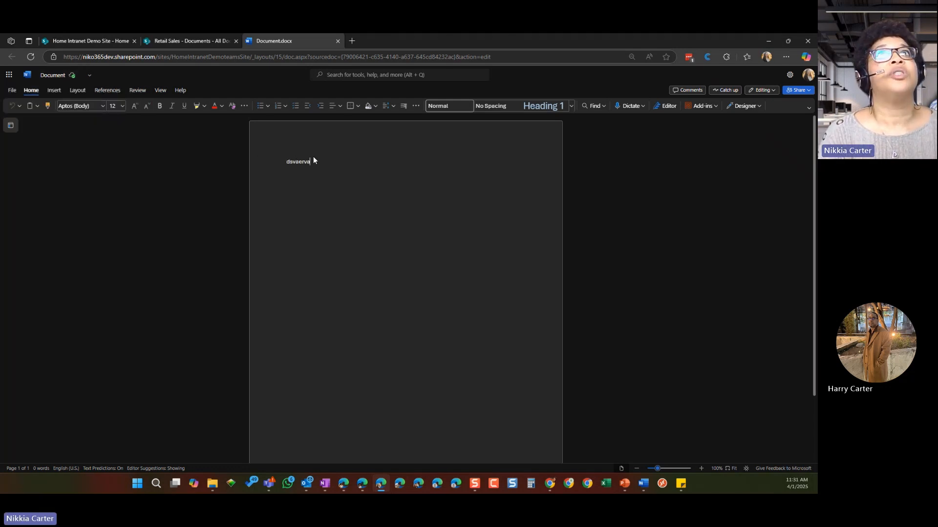
Step: Rename the Word document as TestDoc
click(85, 78)
click(41, 110)
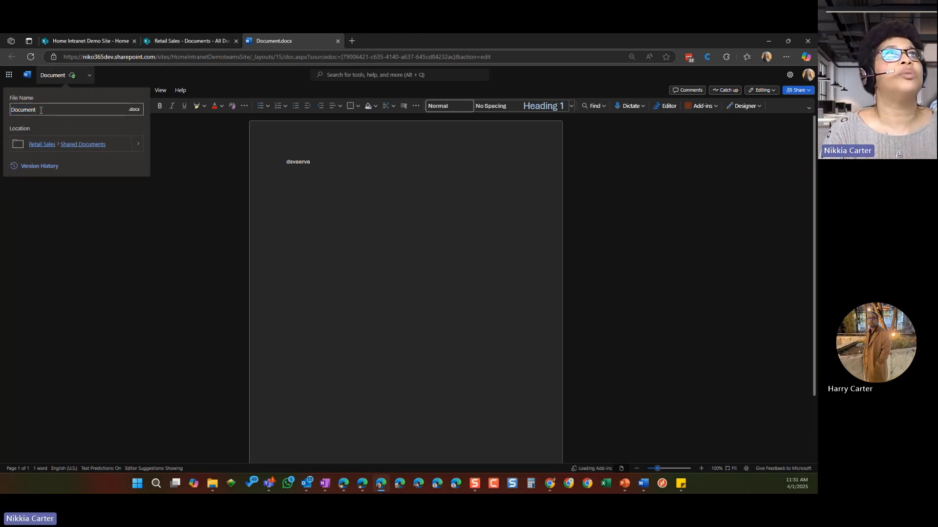
key(BackSpace)
key(BackSpace)
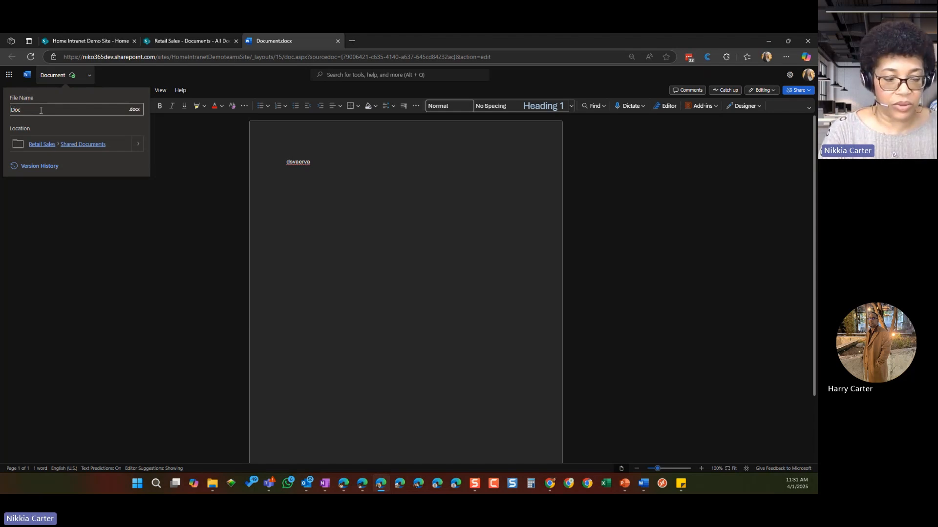
text(Test)
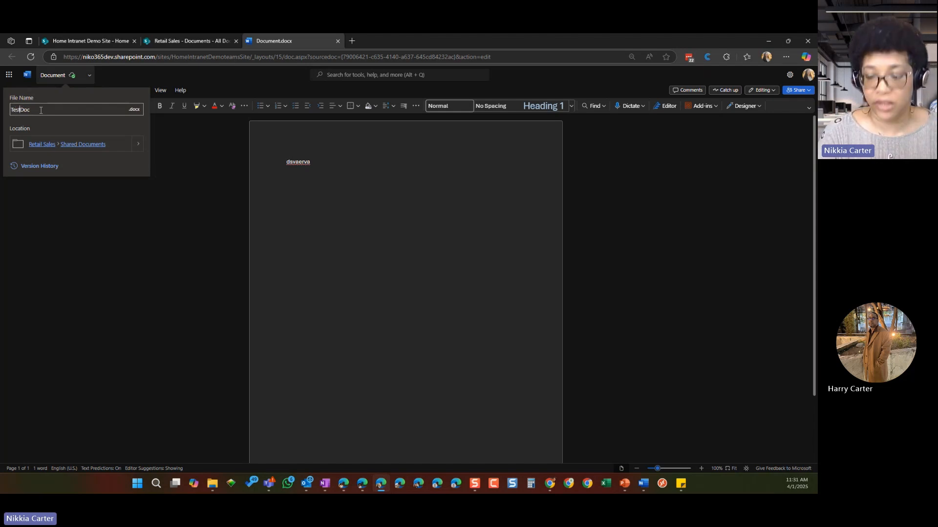
key(Return)
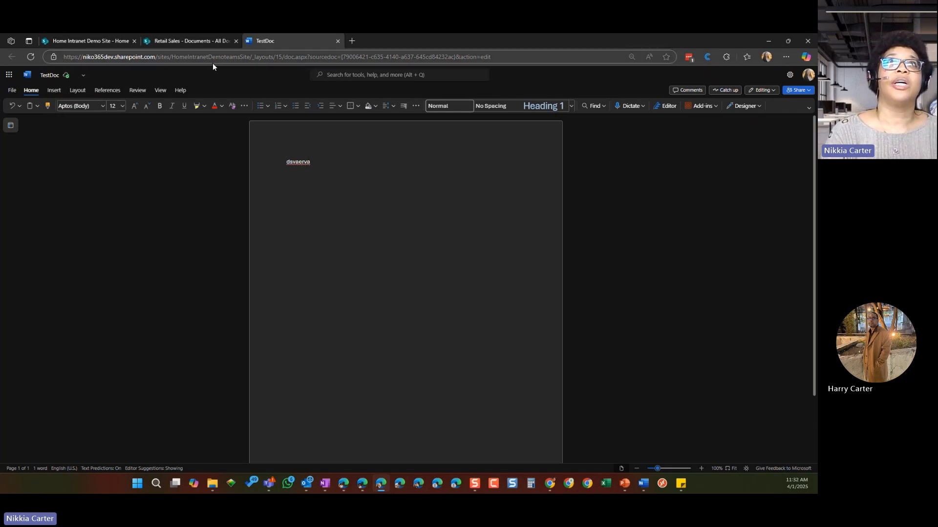
Step: Return to the Documents library, close the Word document and refresh the file list
click(217, 41)
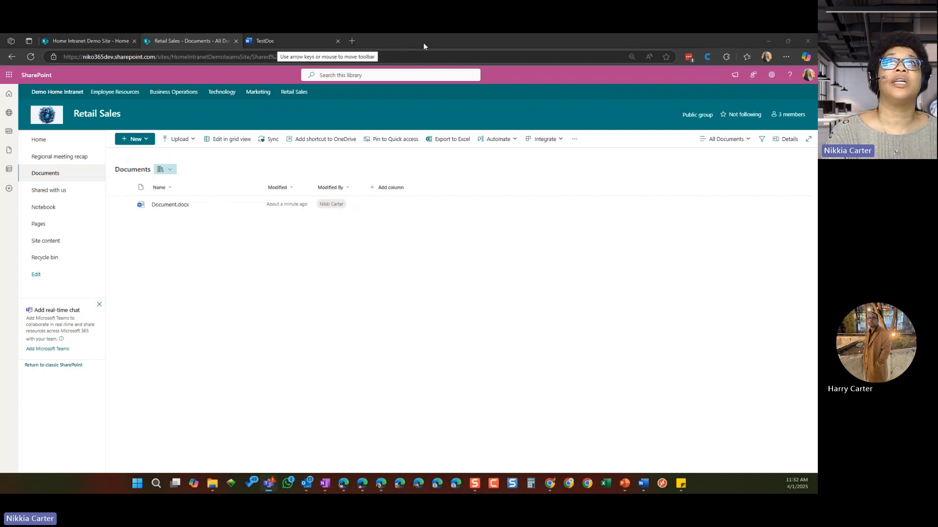
click(337, 44)
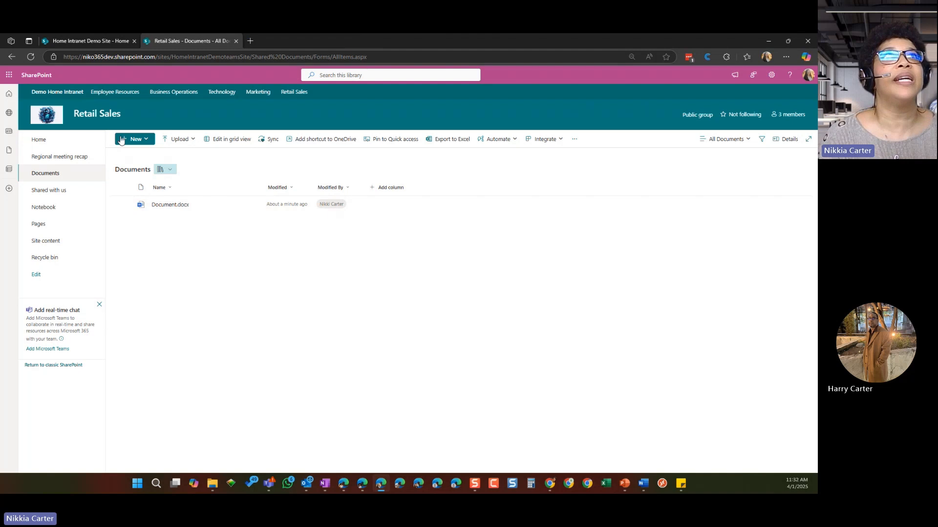
click(33, 57)
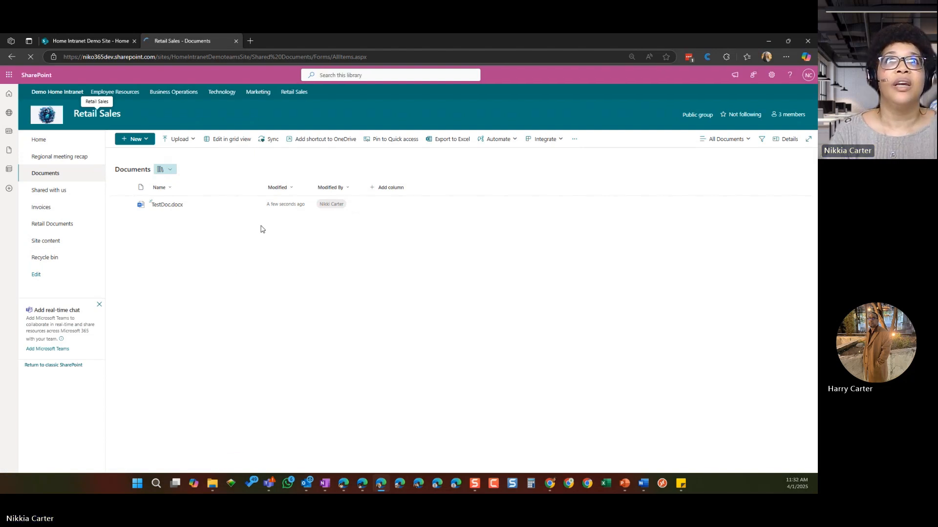
Step: Start adding a single-line text column to the Documents library and examine its additional options and column validation settings
click(394, 190)
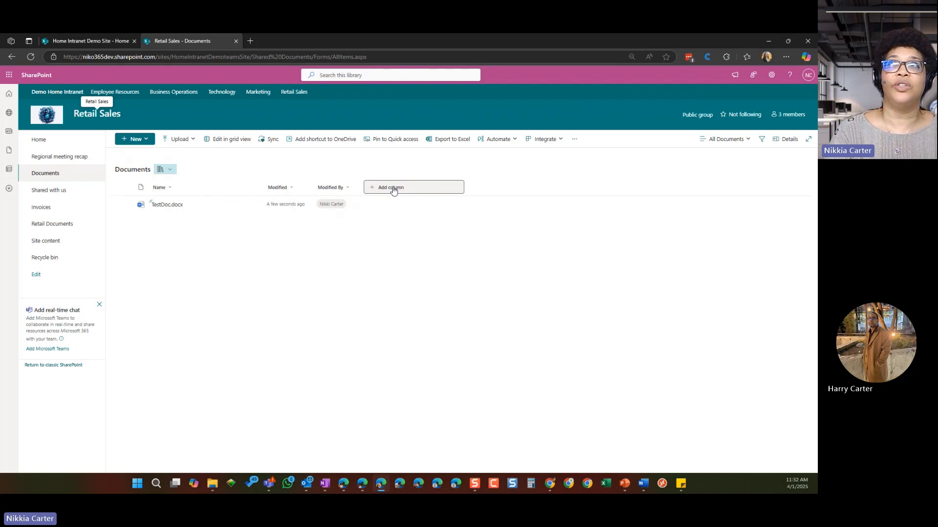
click(393, 189)
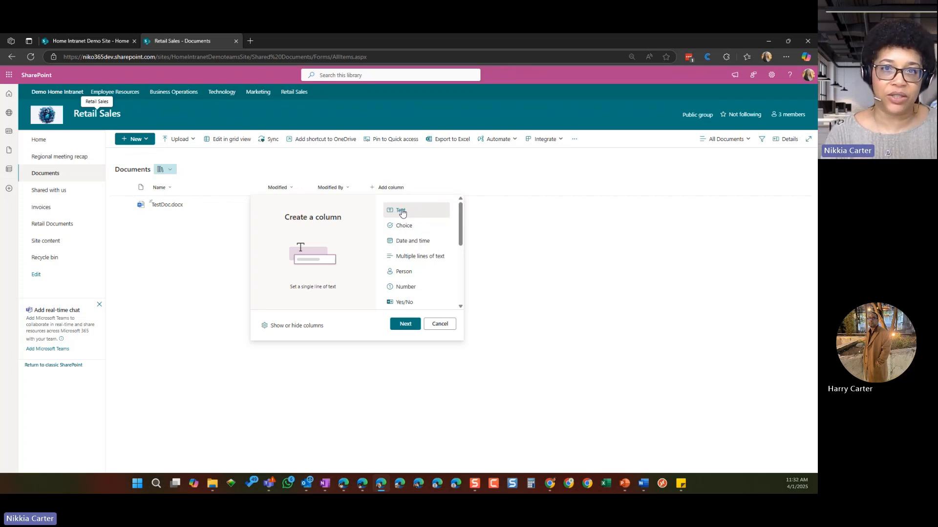
click(405, 324)
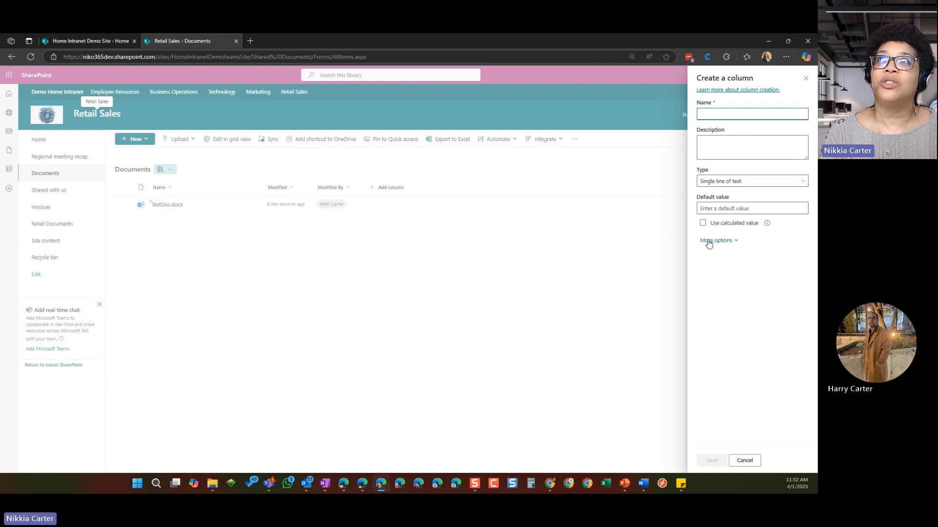
click(737, 242)
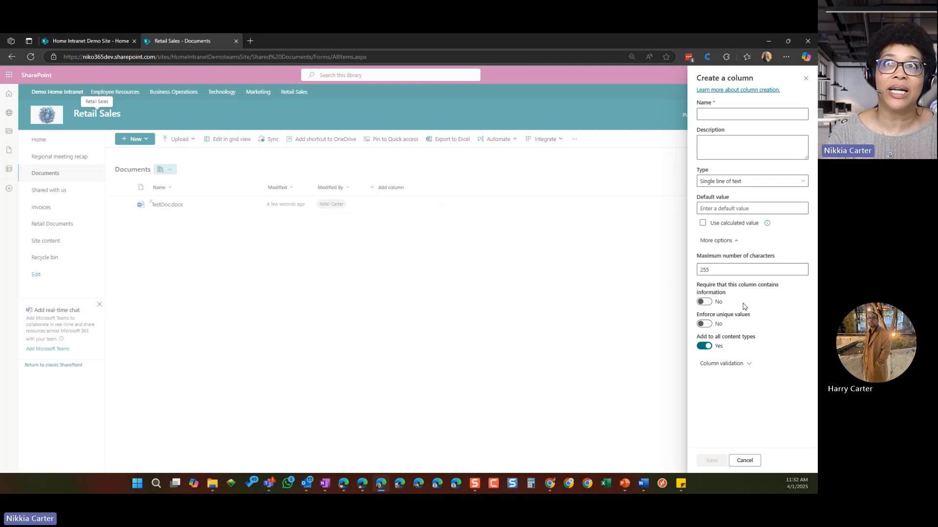
click(745, 366)
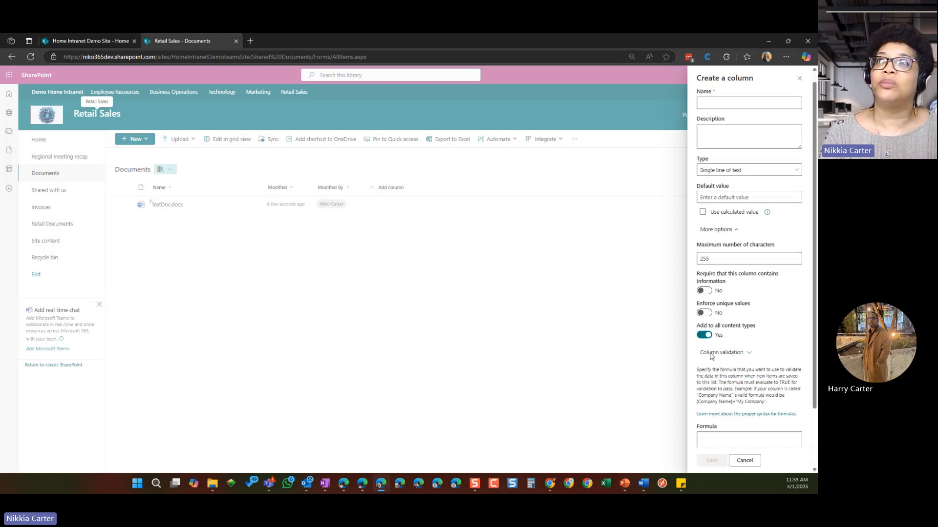
scroll(710, 357, down, 2)
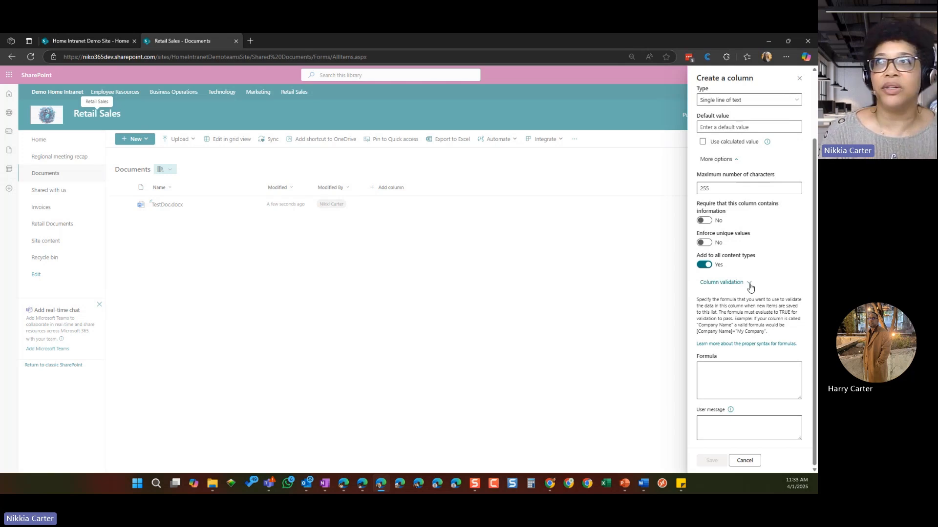
click(750, 287)
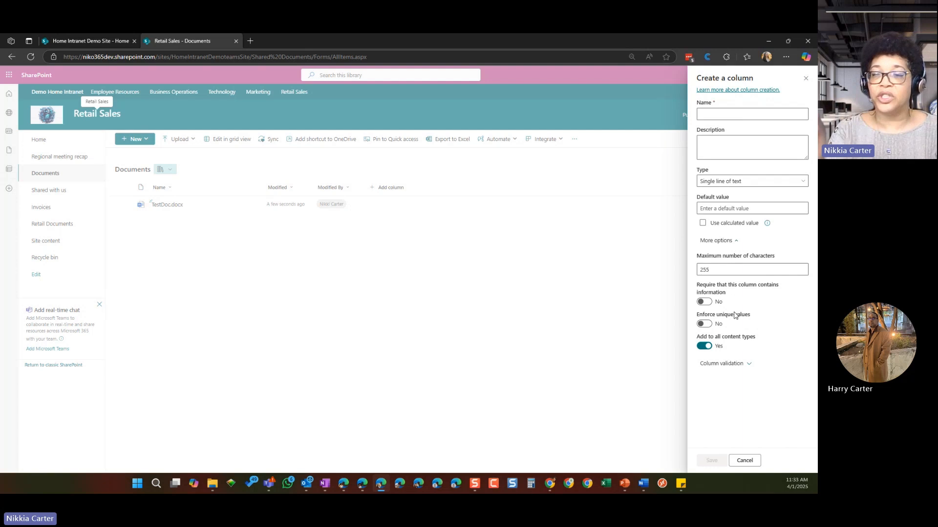
Step: Name the new single-line text column Description
click(726, 117)
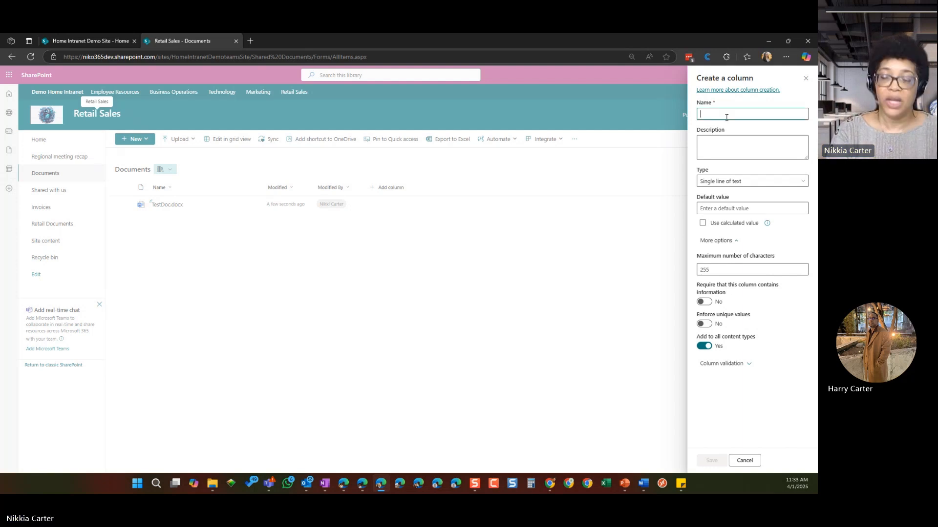
text(Descri)
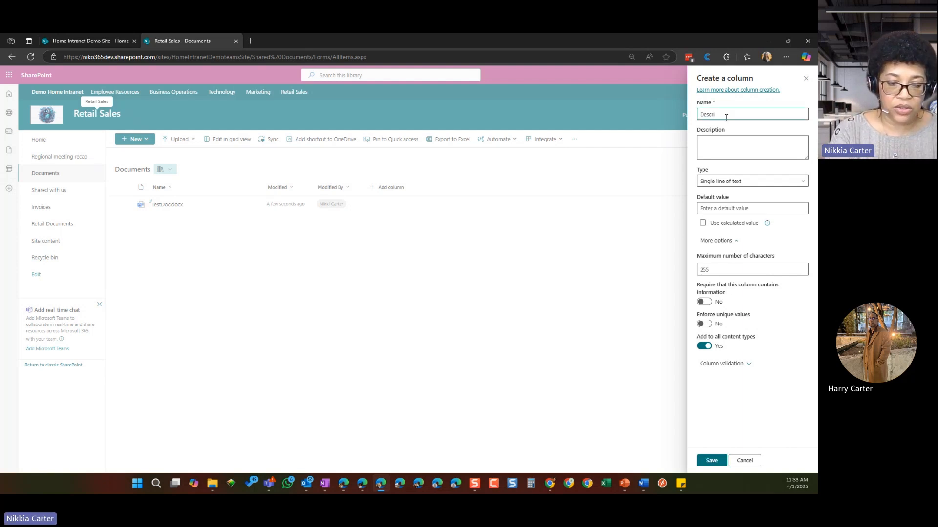
text(ption)
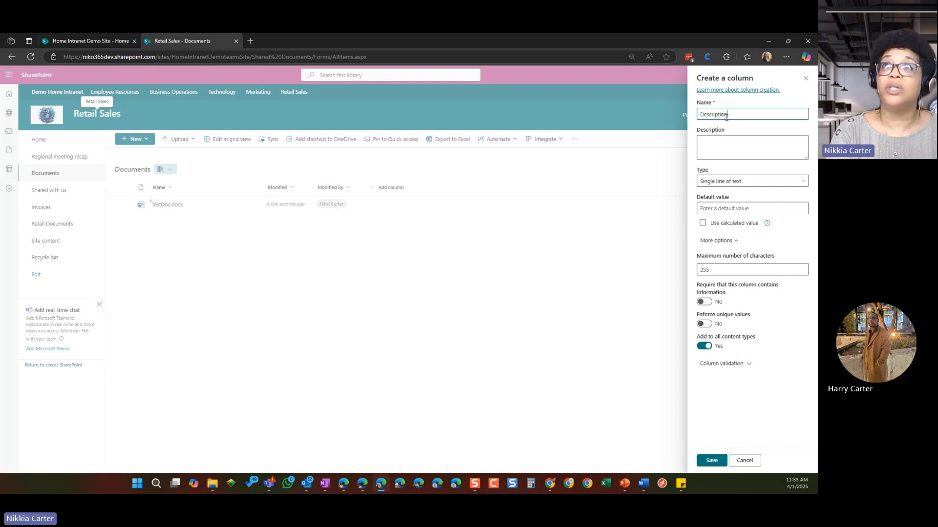
Step: Enter "Please provide a short description of the document." as the new column's description
click(715, 141)
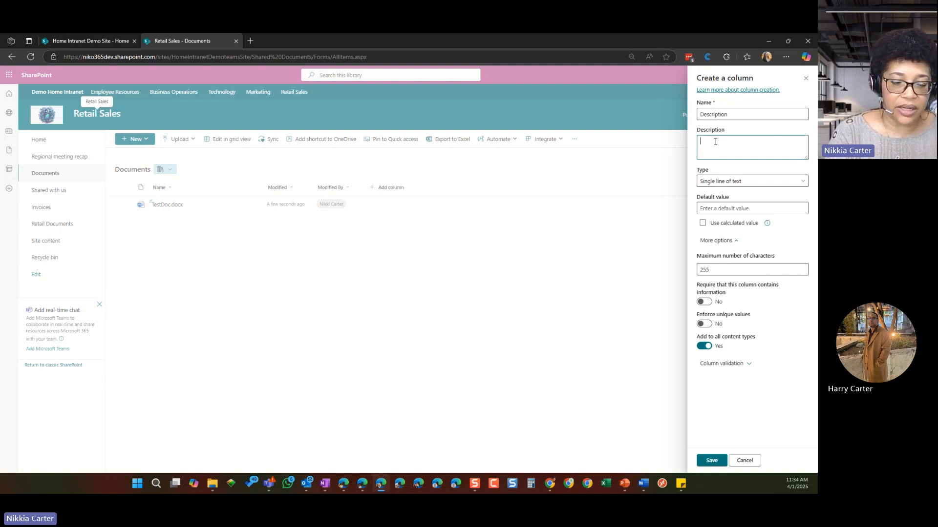
text(Ple)
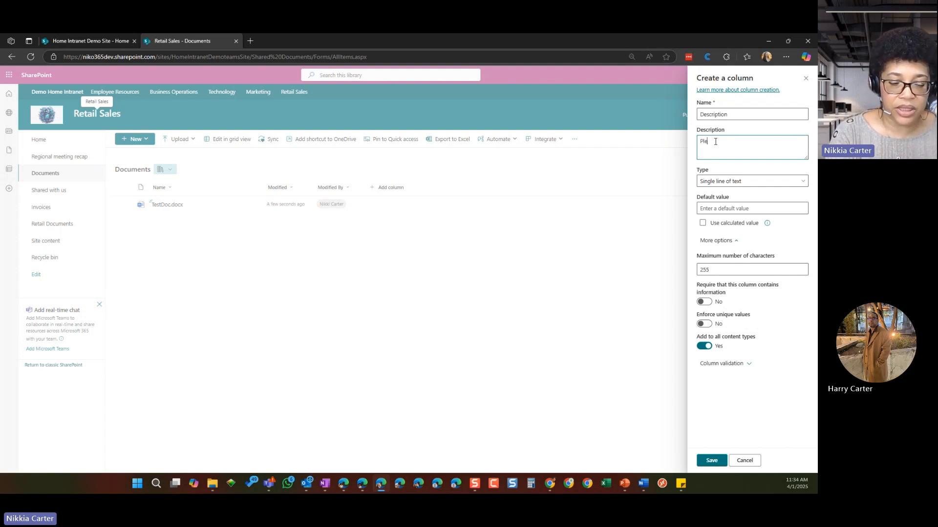
text(ase provide a)
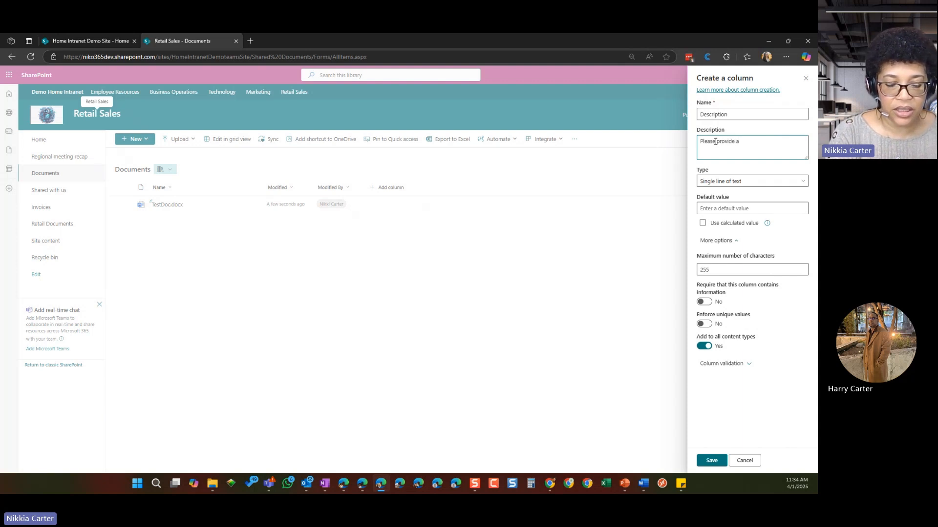
text( shor)
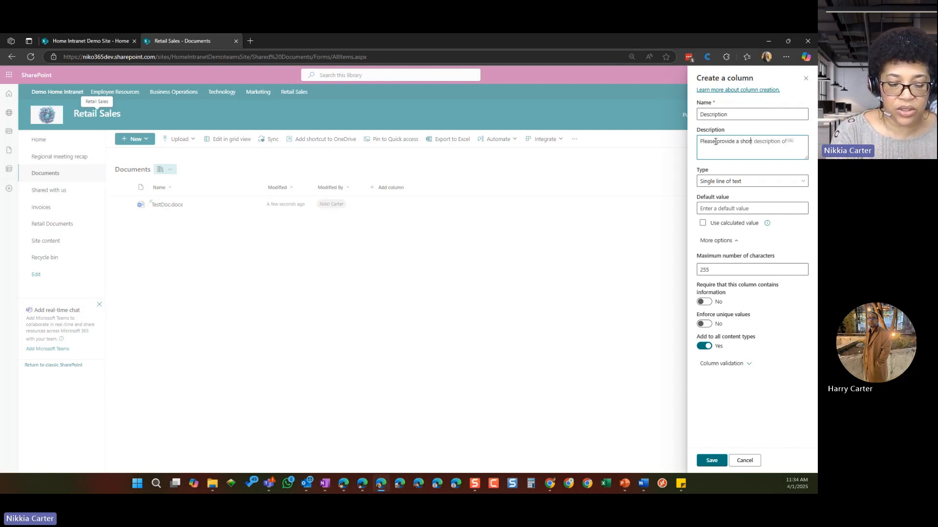
text(t descriptio)
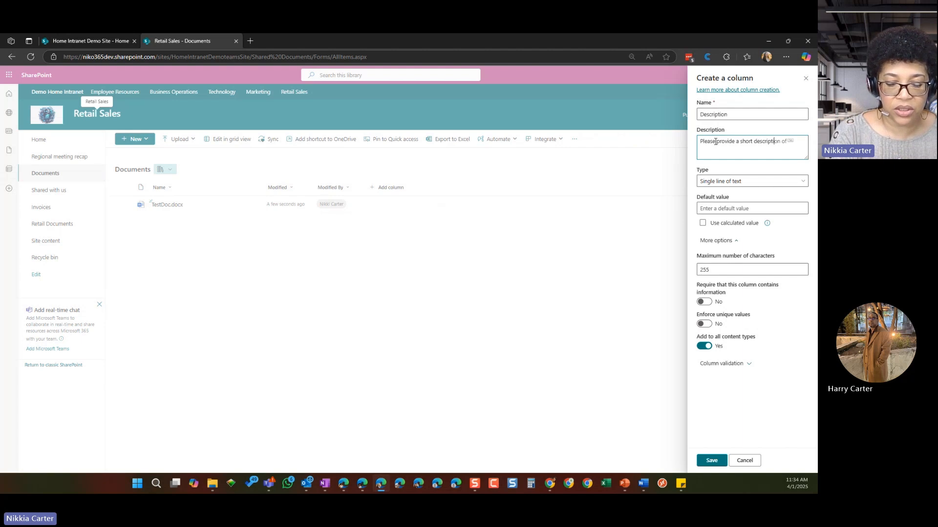
text(n of t)
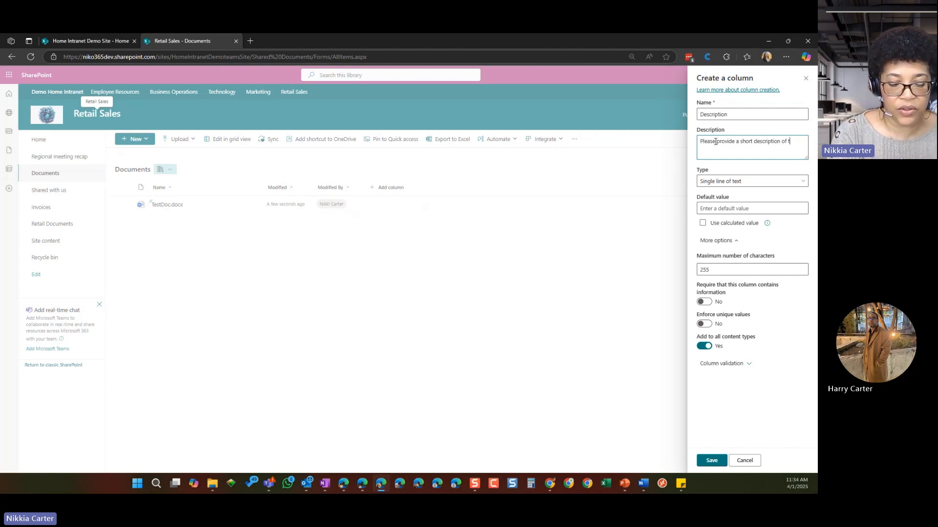
text(he do)
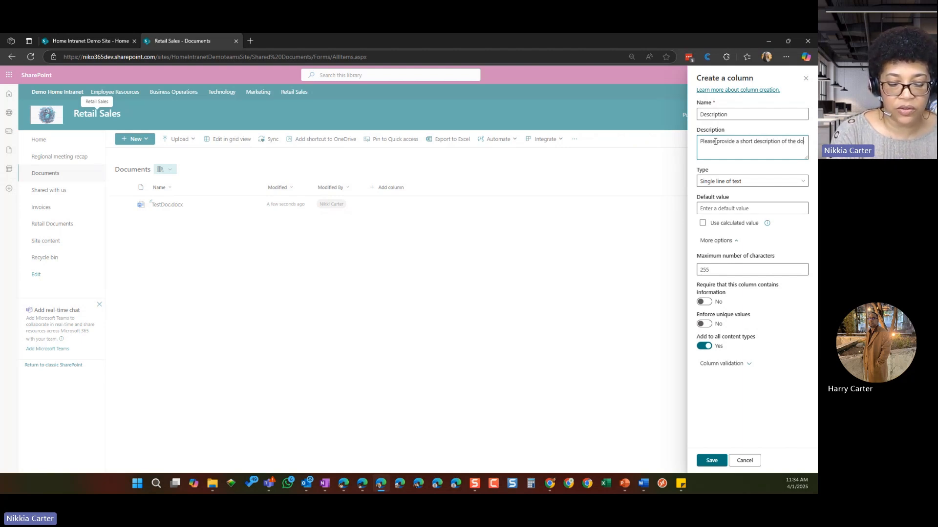
text(cument.)
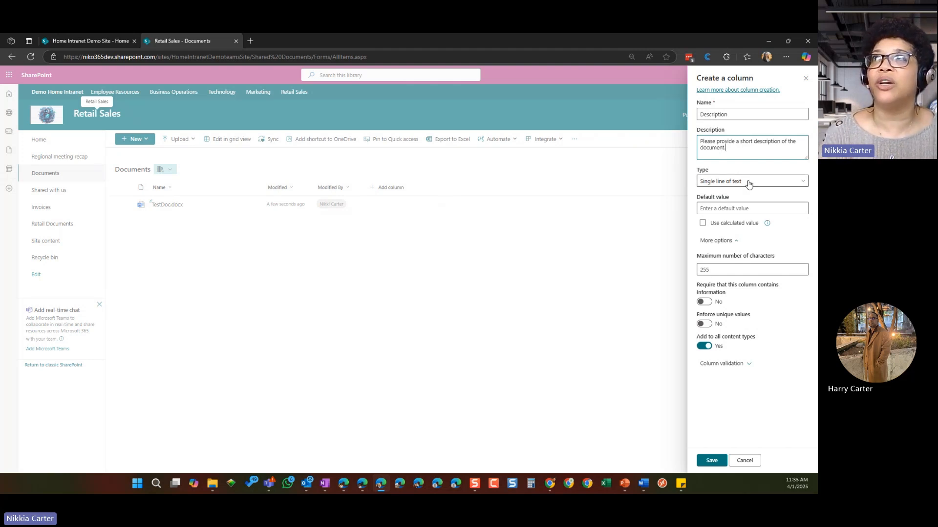
Step: Change the Description column's type to Multiple lines of text and show its additional options
click(700, 182)
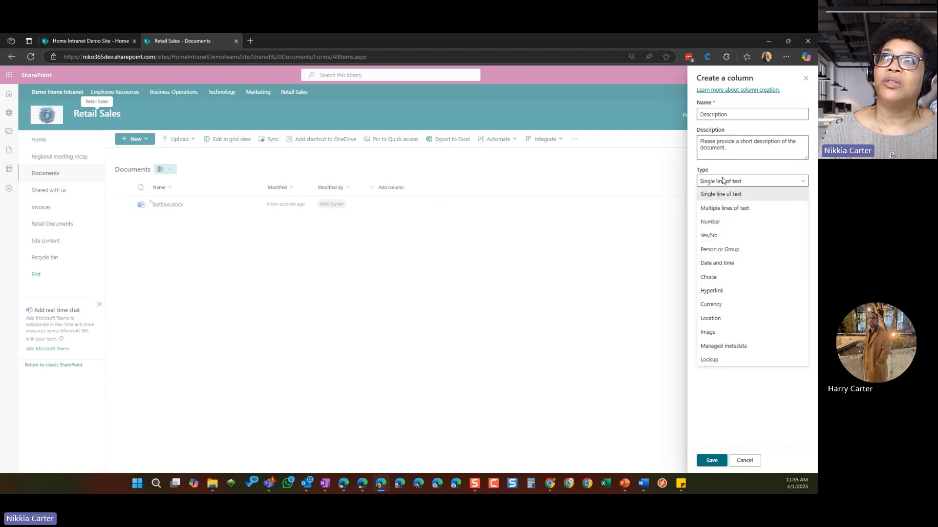
click(719, 209)
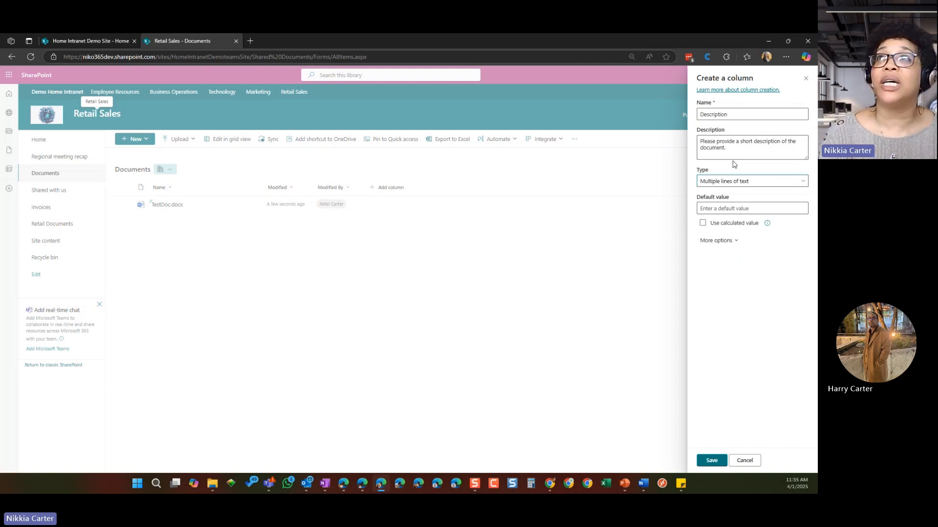
click(733, 241)
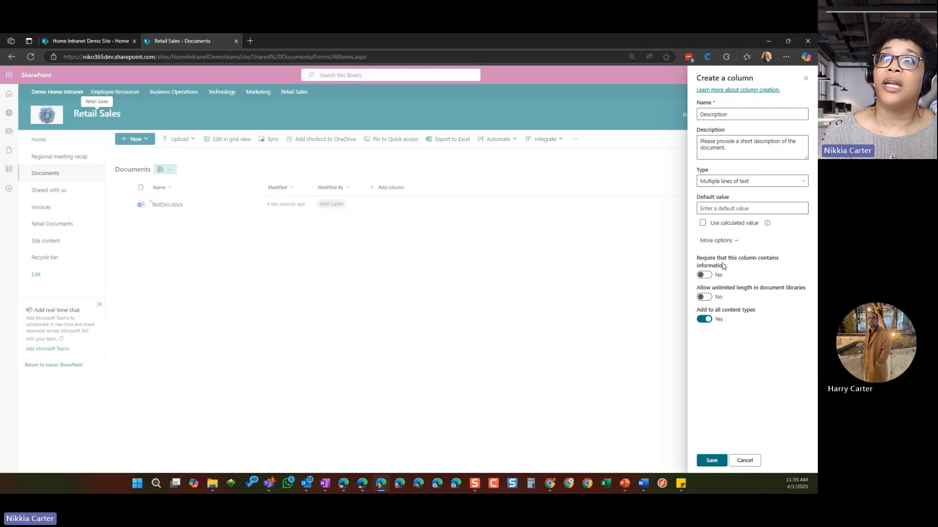
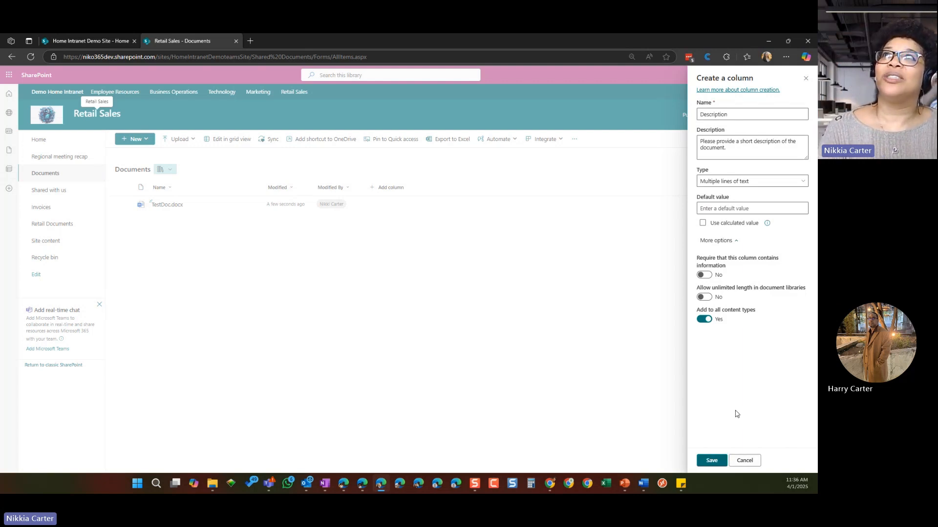
Step: Try to save the new Description column, and discard the column form
click(711, 461)
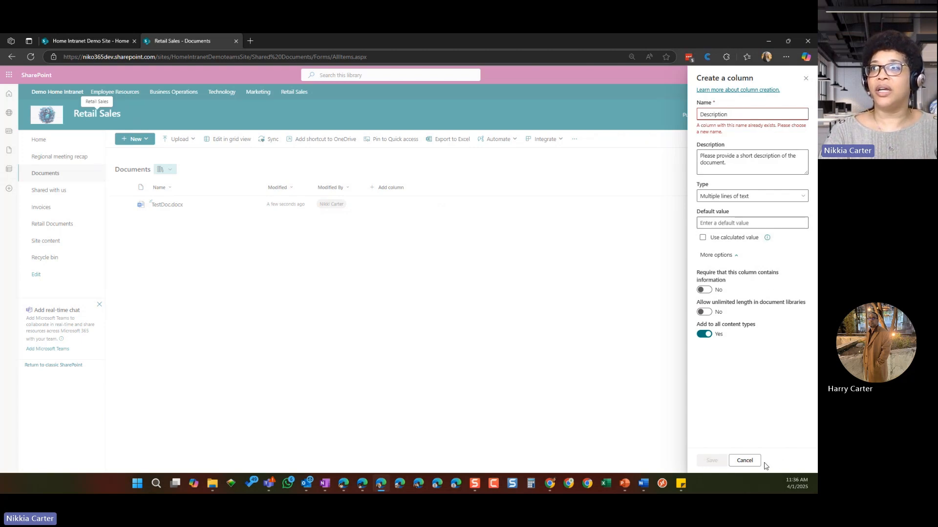
click(751, 465)
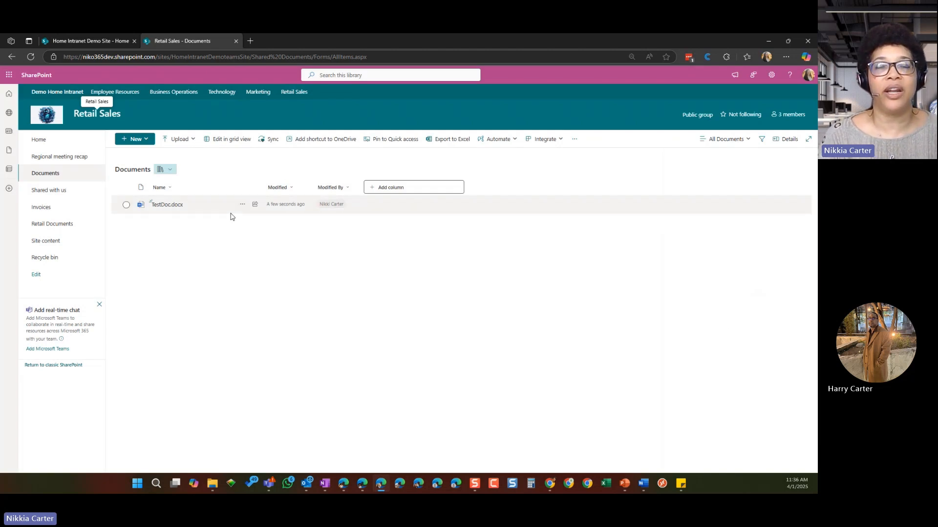
Step: Open the view's column selection for Documents and include the existing Description column
click(264, 196)
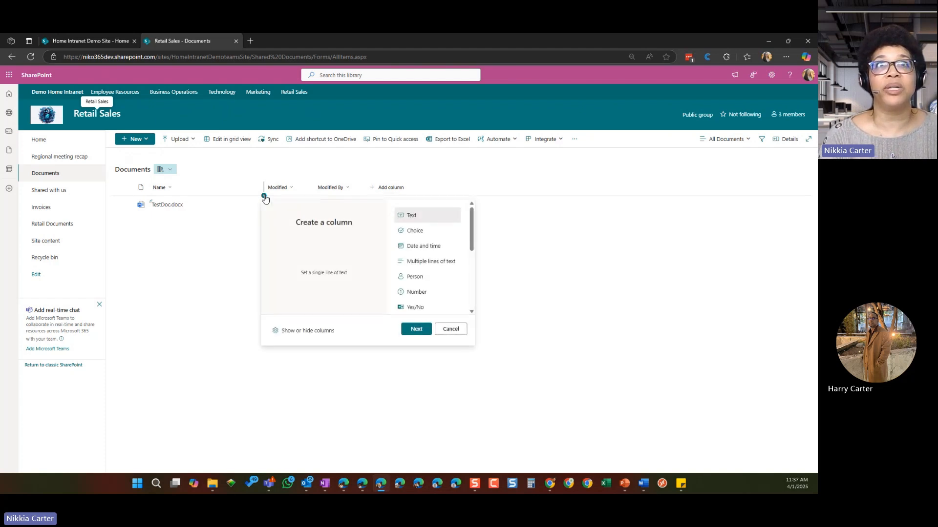
click(290, 332)
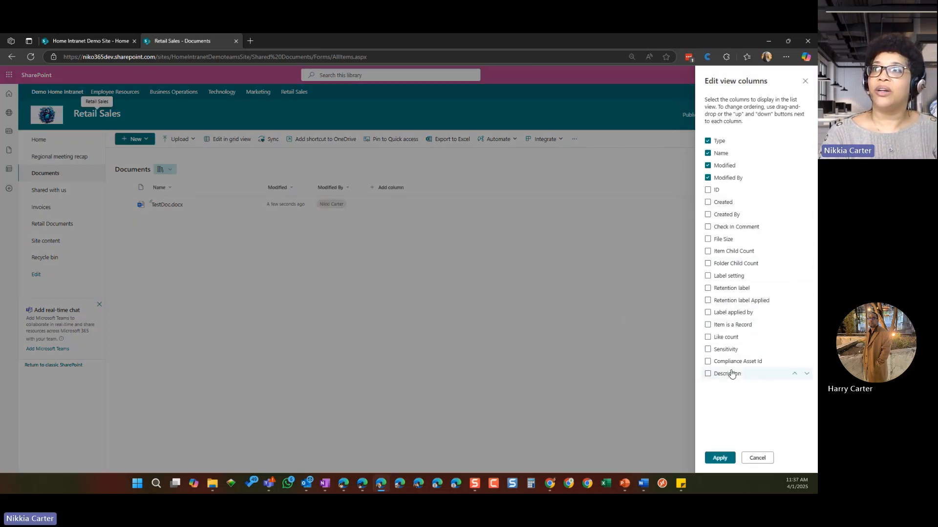
click(708, 374)
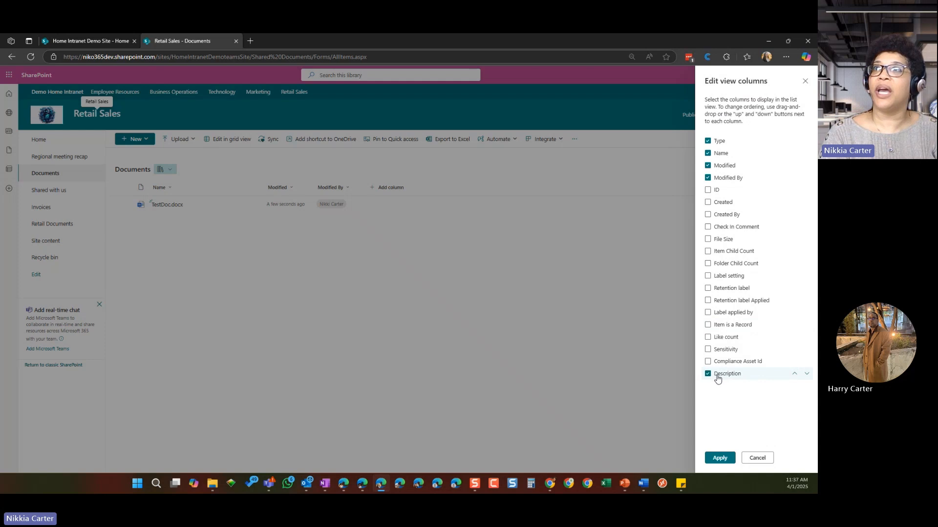
Step: Move Description up to directly after Modified By in the view's column order and apply the changes
click(794, 374)
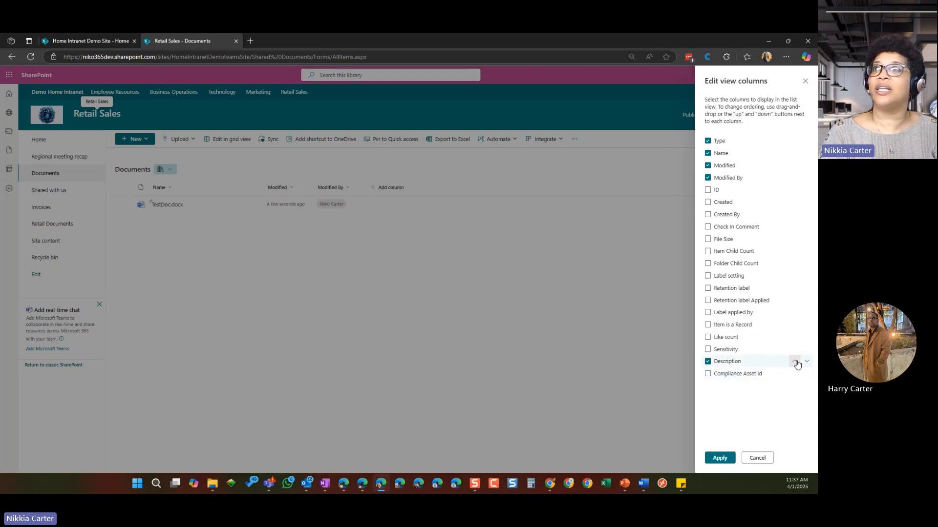
click(794, 361)
click(795, 349)
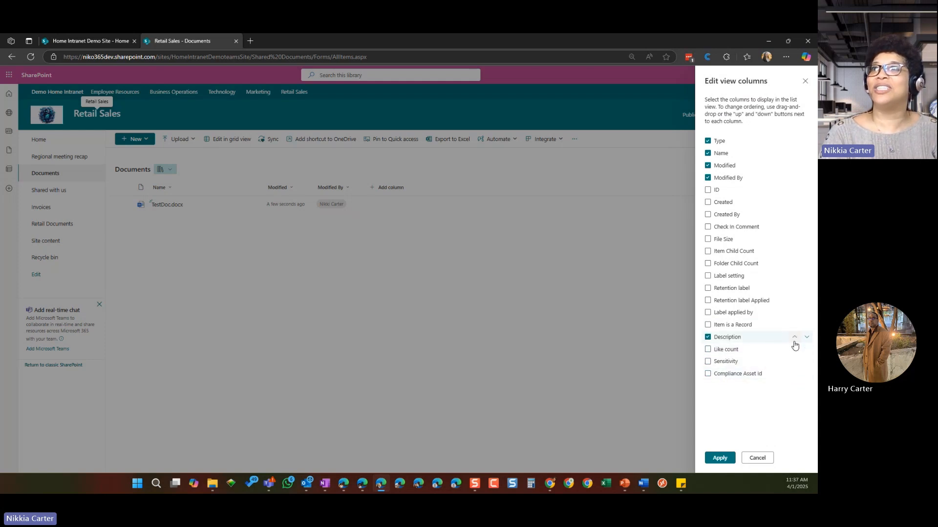
click(794, 337)
click(794, 325)
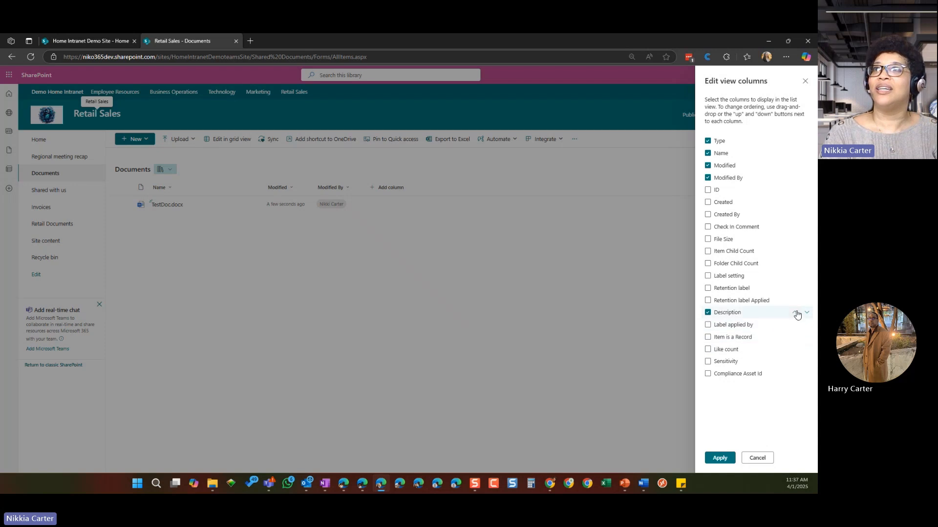
click(795, 312)
click(795, 301)
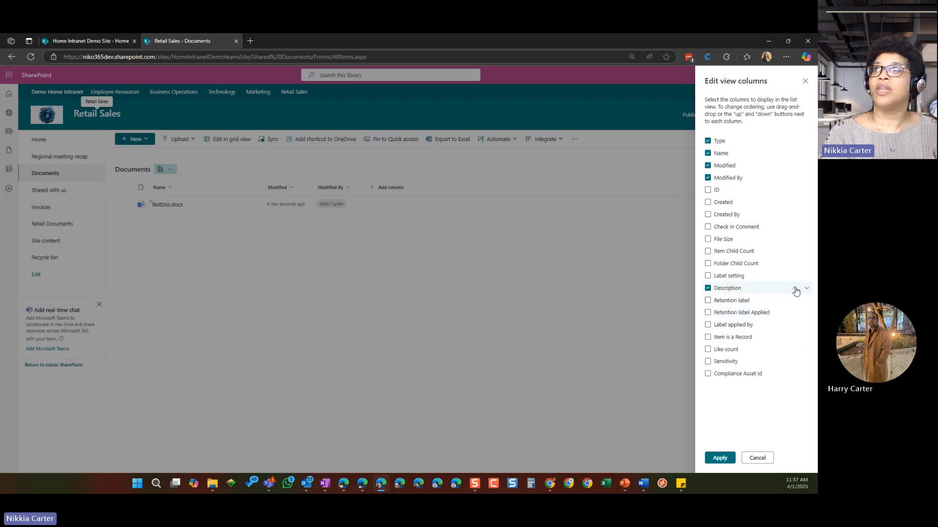
click(795, 288)
click(795, 276)
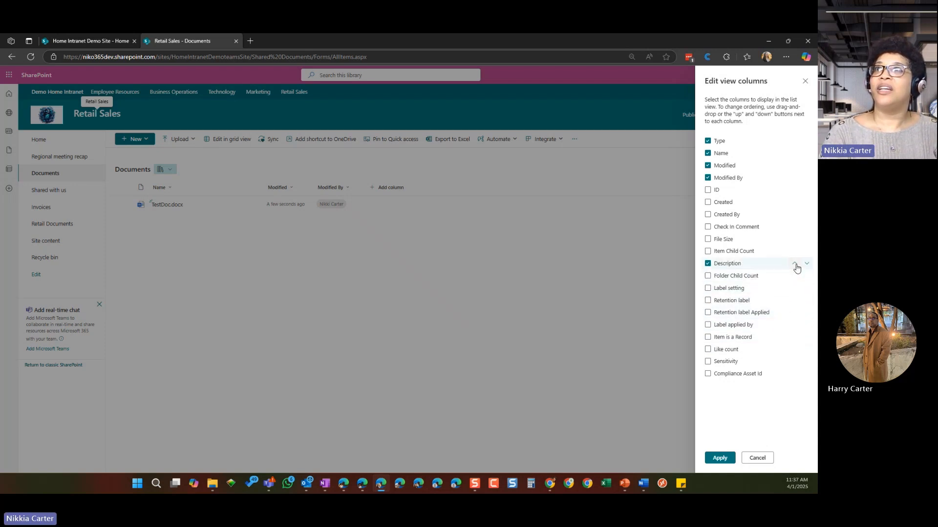
click(794, 264)
click(794, 251)
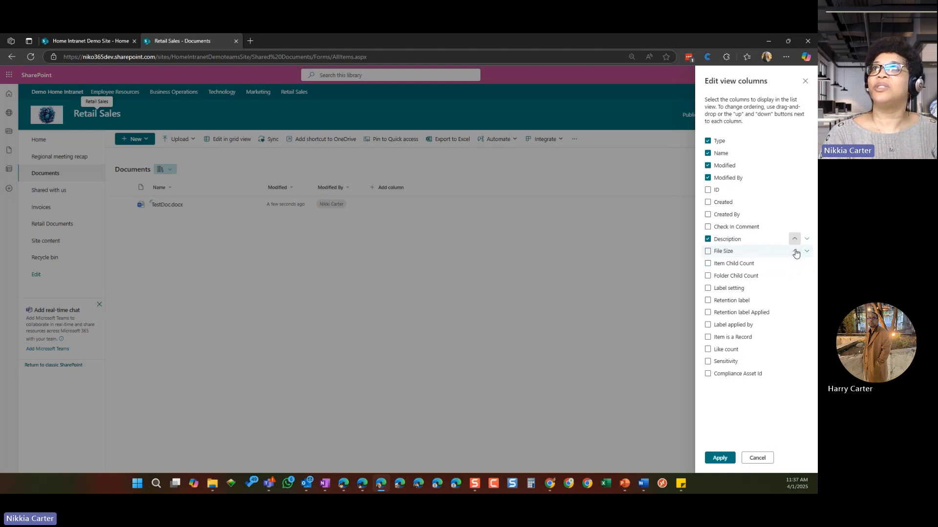
click(795, 238)
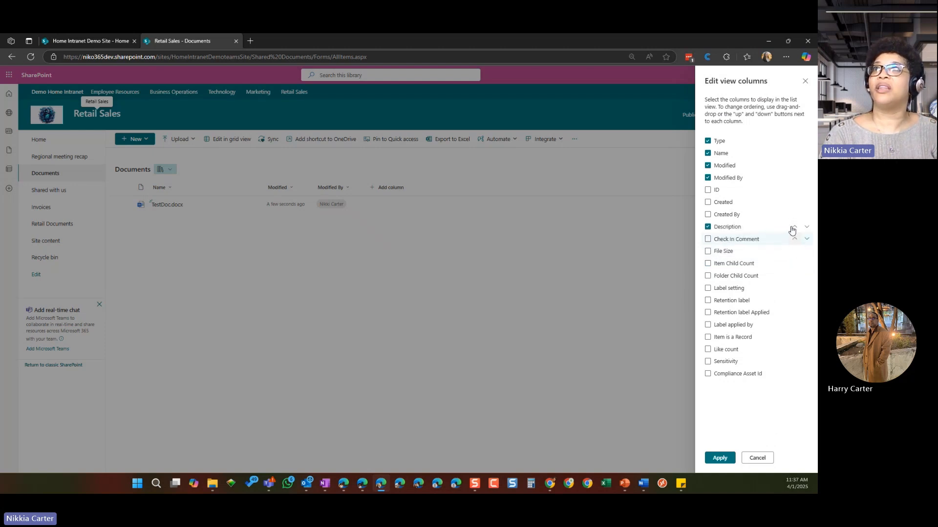
click(794, 226)
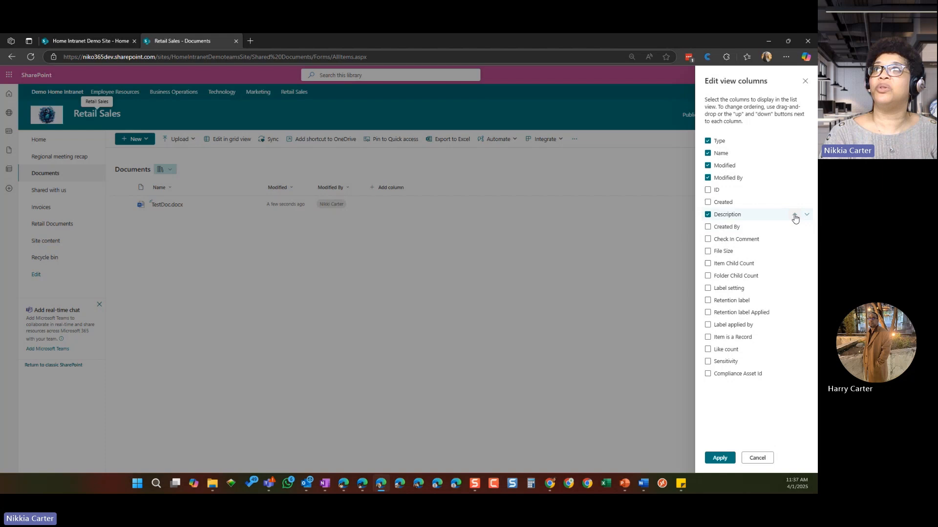
click(794, 215)
click(794, 202)
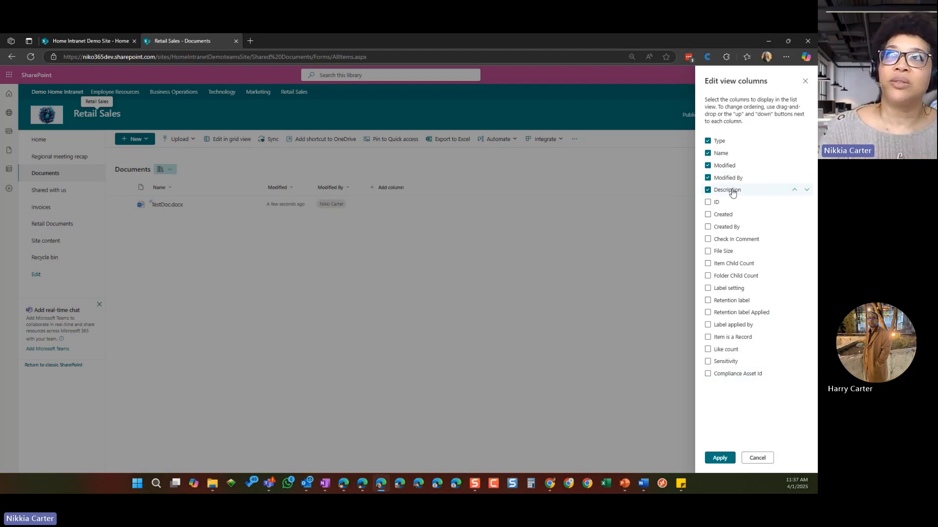
click(720, 458)
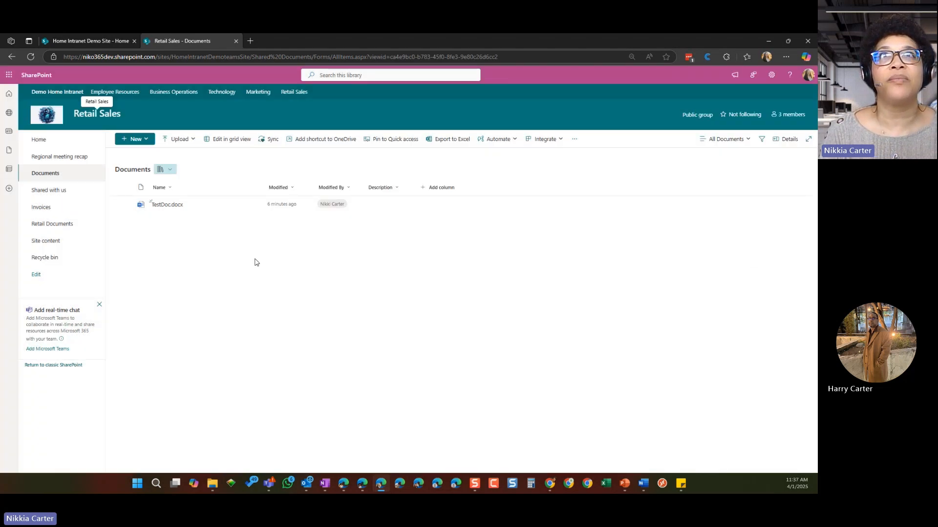
Step: Move the Description column between Name and Modified in the Documents library
click(385, 188)
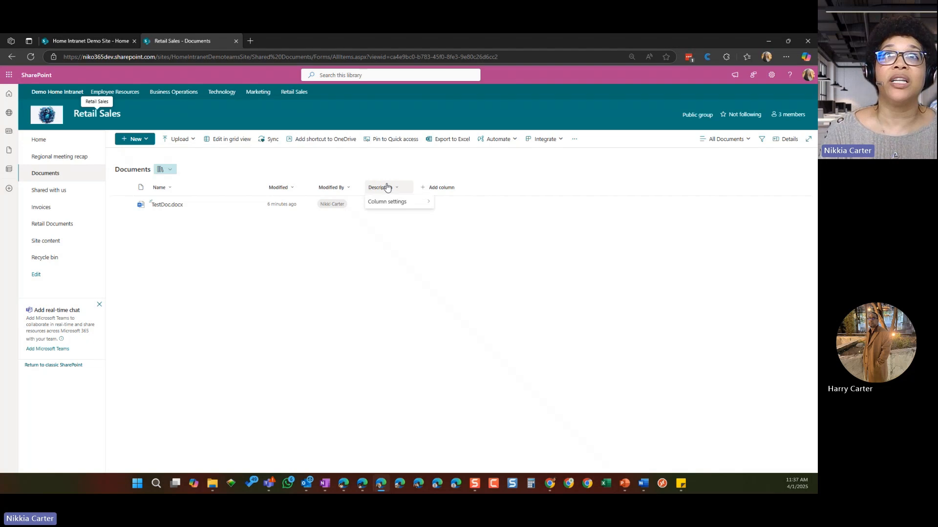
mouse_move(386, 188)
mouse_down()
mouse_move(274, 184)
mouse_move(263, 192)
mouse_up()
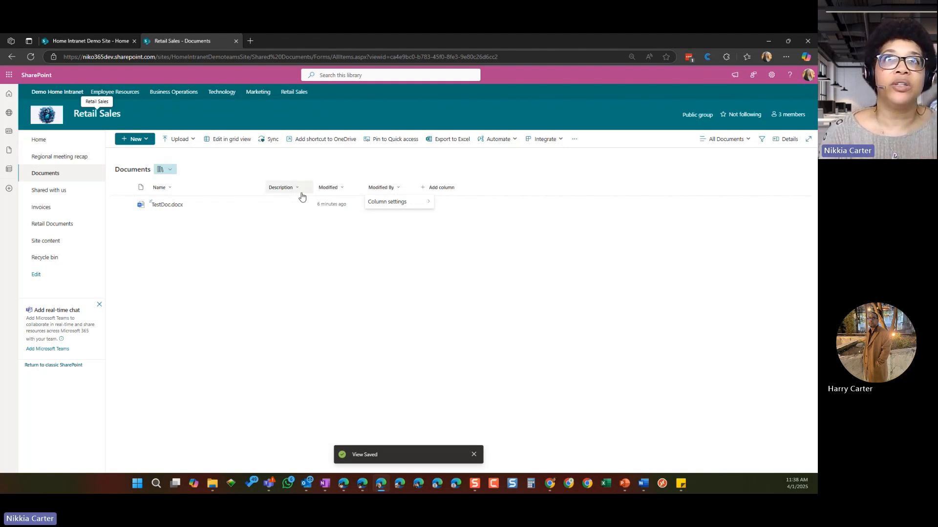
Step: Start adding a Choice column to the Documents library and name it DocType
click(434, 190)
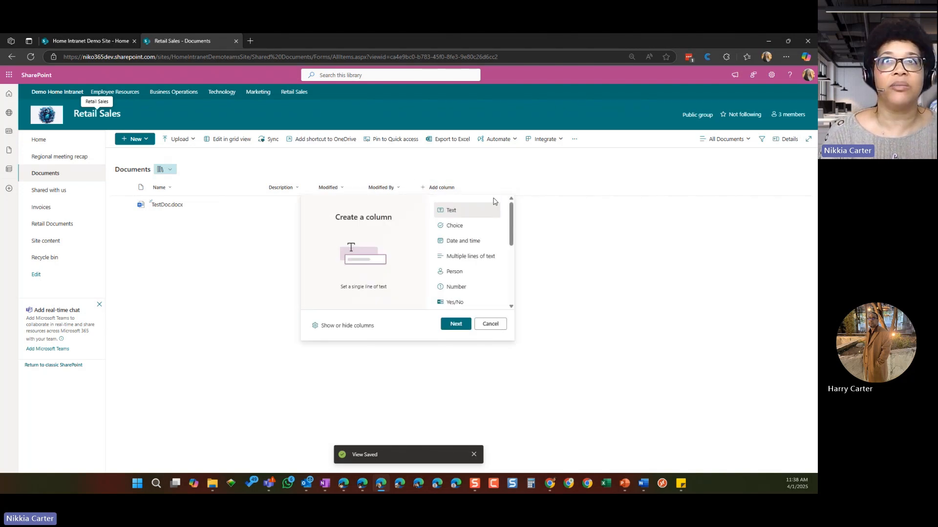
click(460, 229)
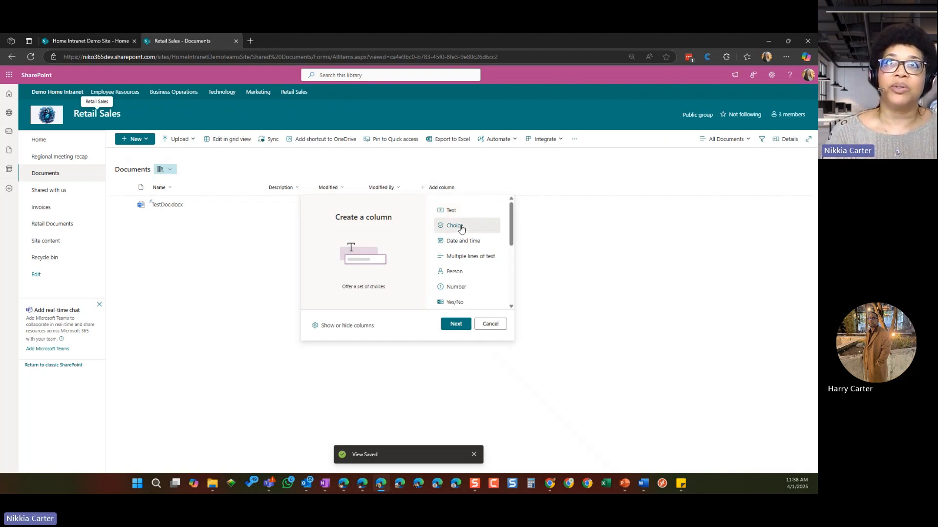
click(455, 326)
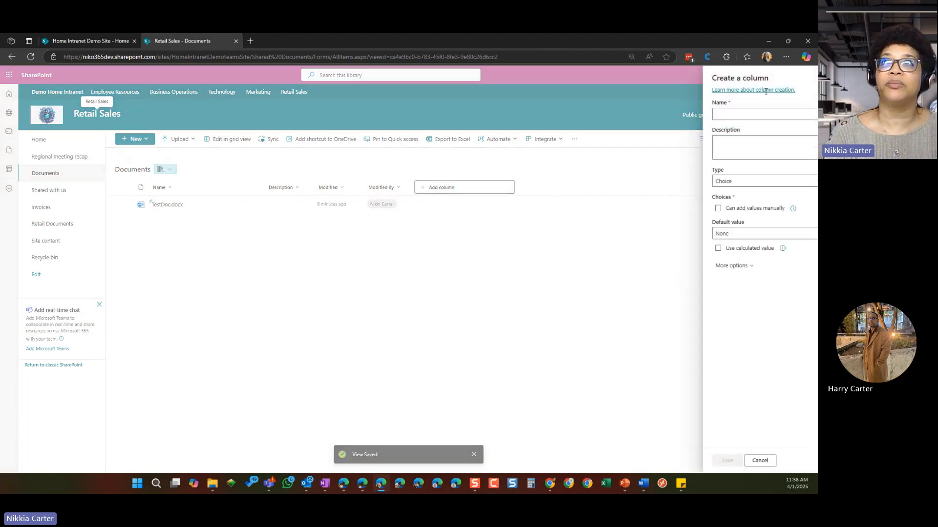
click(726, 114)
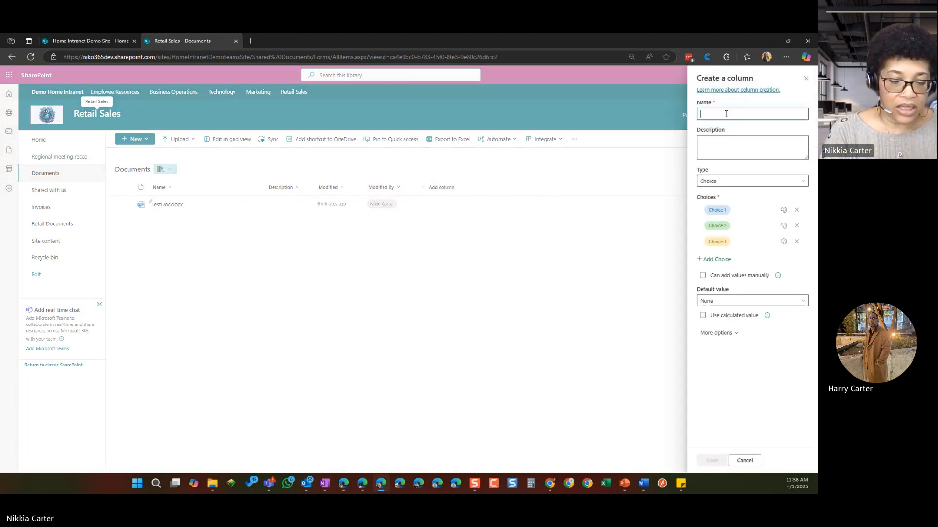
text(DocType)
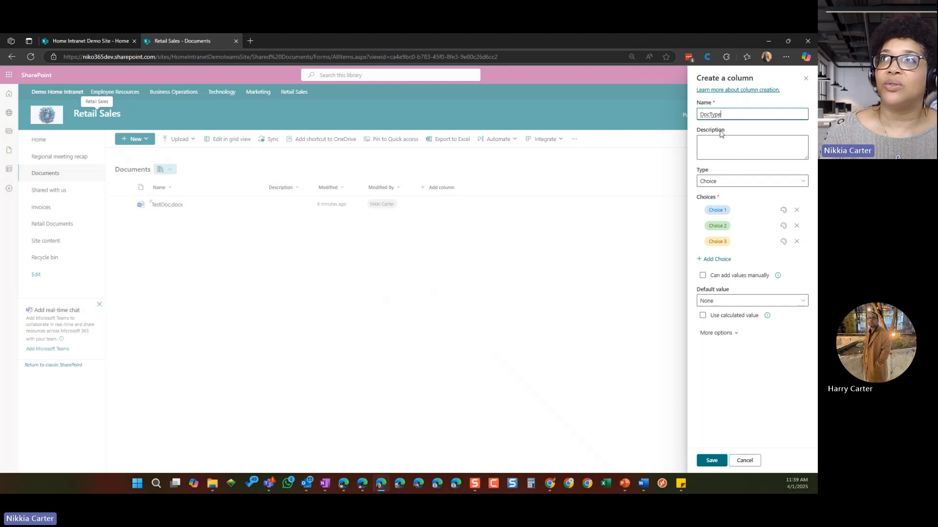
Step: Rename the first two choices Marketing and Sales, and remove Choice 3
click(725, 210)
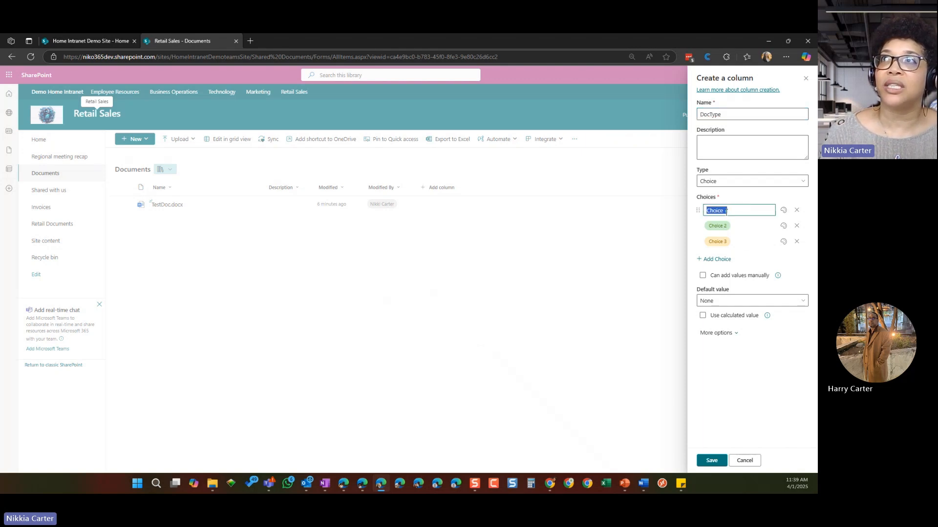
text(Marketing)
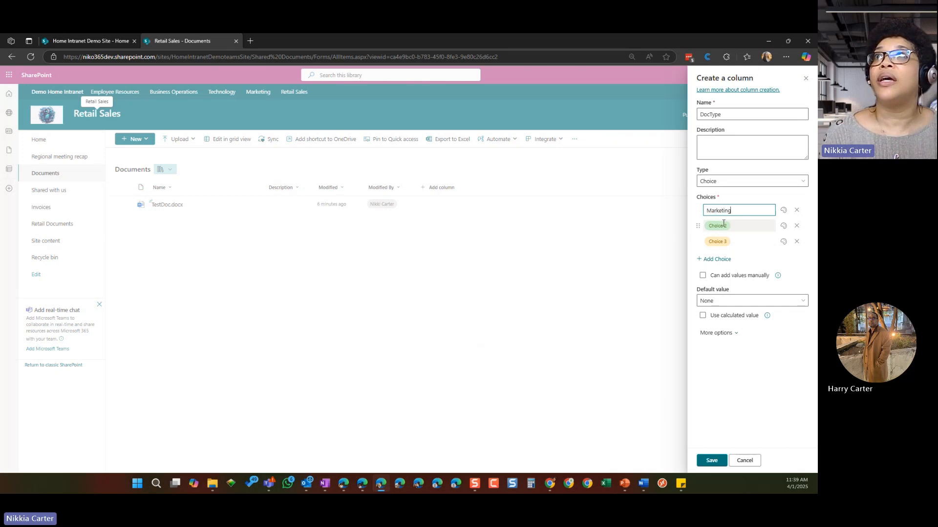
click(728, 226)
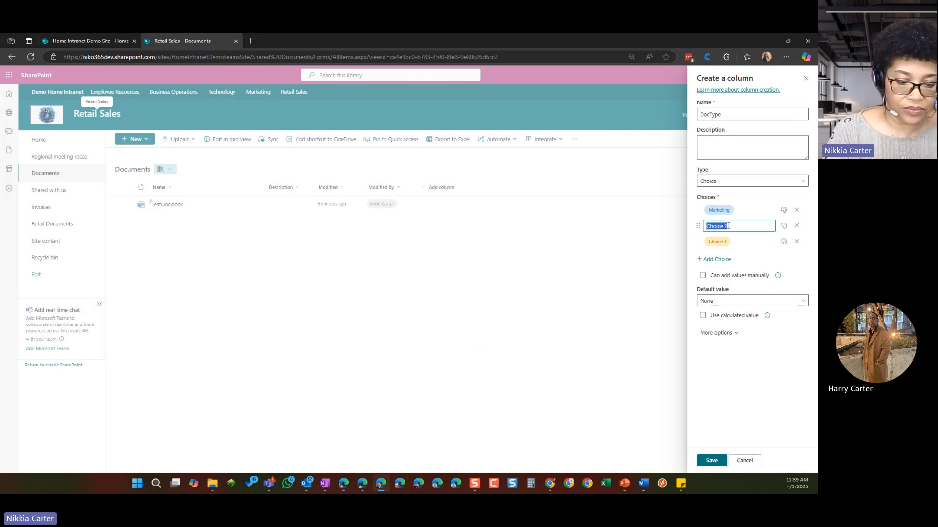
text(Sales)
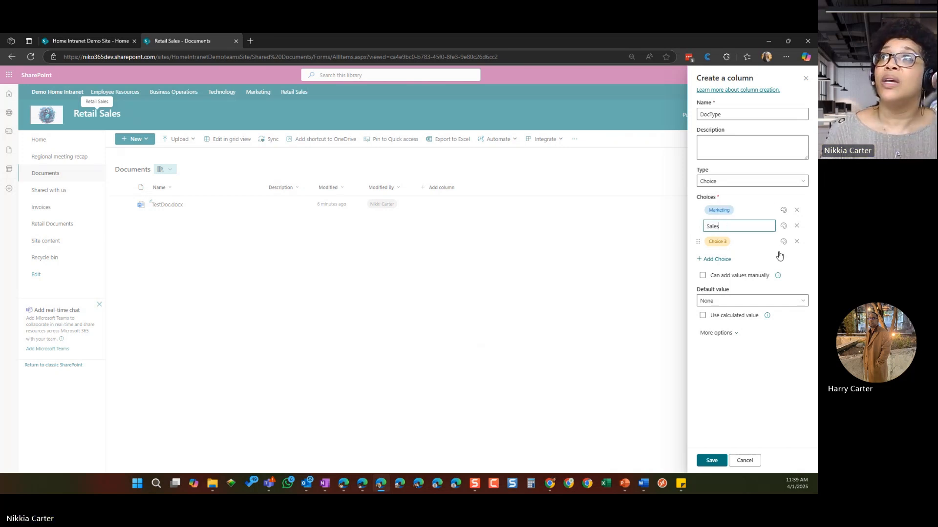
click(796, 243)
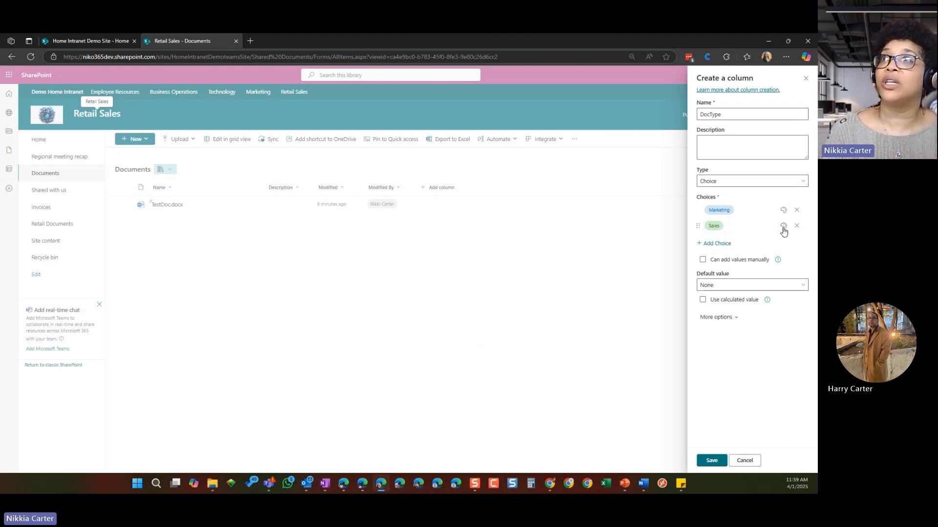
Step: Look over the fill color options for the Sales choice
click(782, 226)
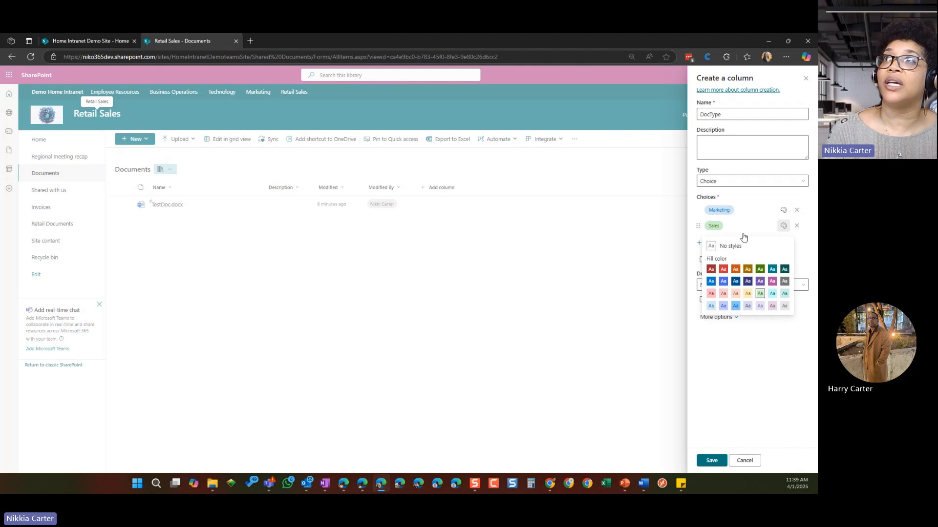
click(802, 242)
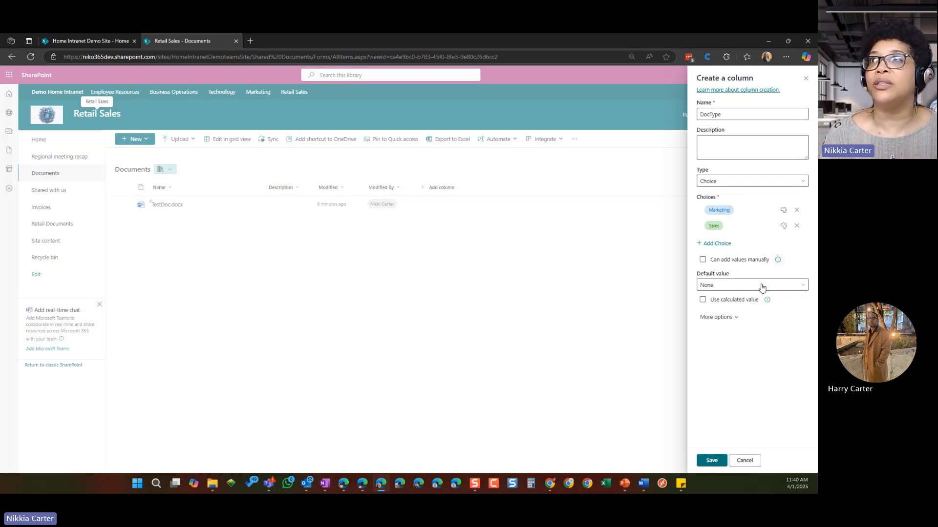
Step: Require that the DocType column contains information and save the column
click(737, 317)
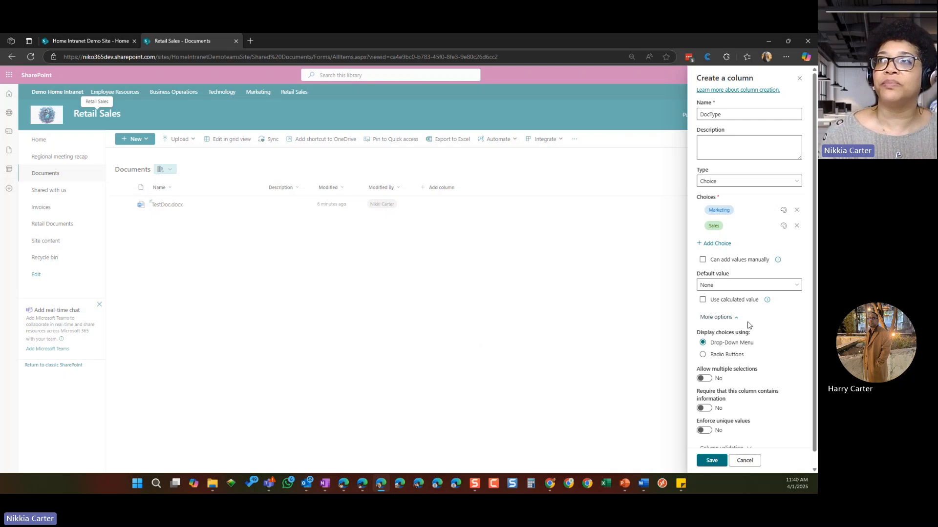
scroll(747, 325, down, 1)
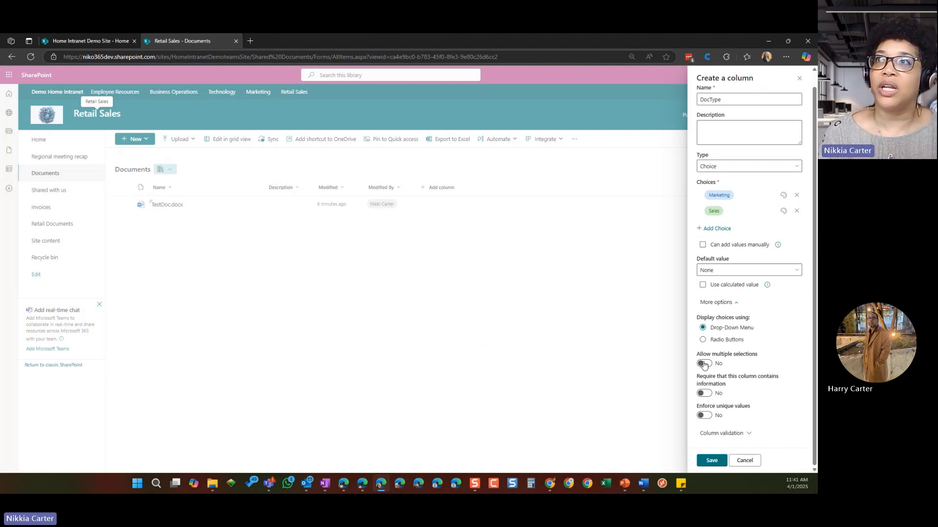
click(706, 394)
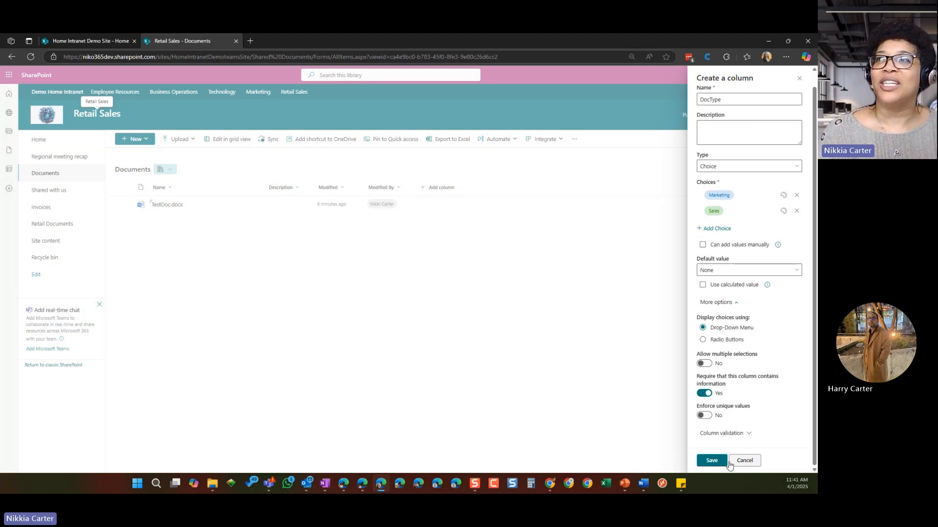
click(712, 460)
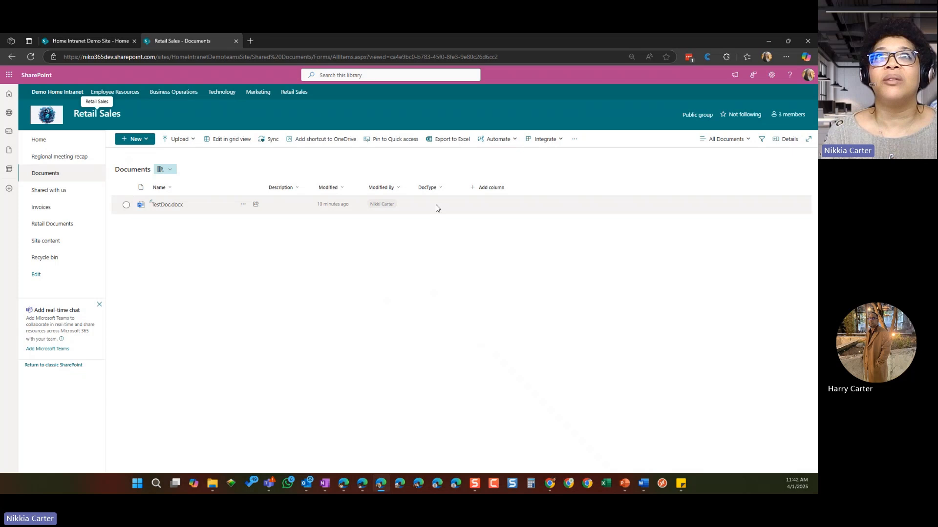
Step: Move the DocType column between Description and Modified in the Documents library
drag(428, 188, 327, 191)
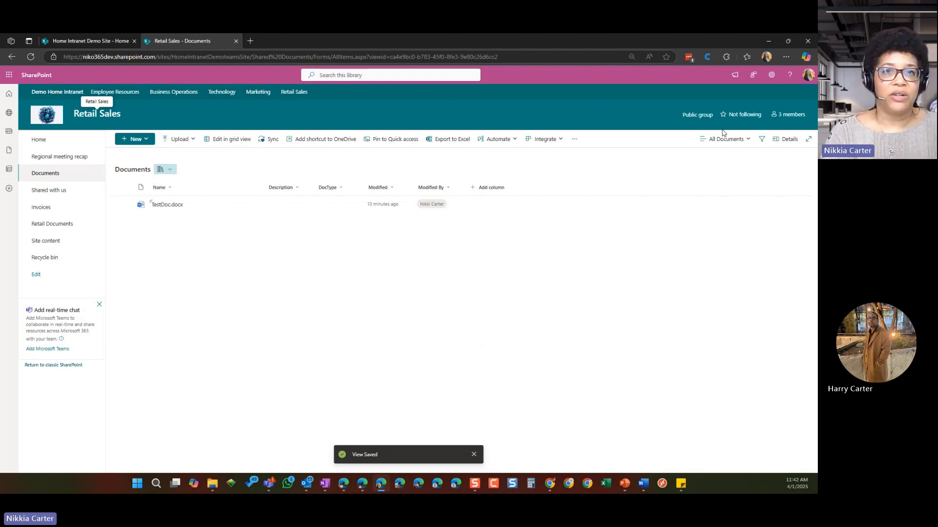
Step: Review the full settings page of the Documents library, including the Title column's properties, and return to the library without changes
click(772, 76)
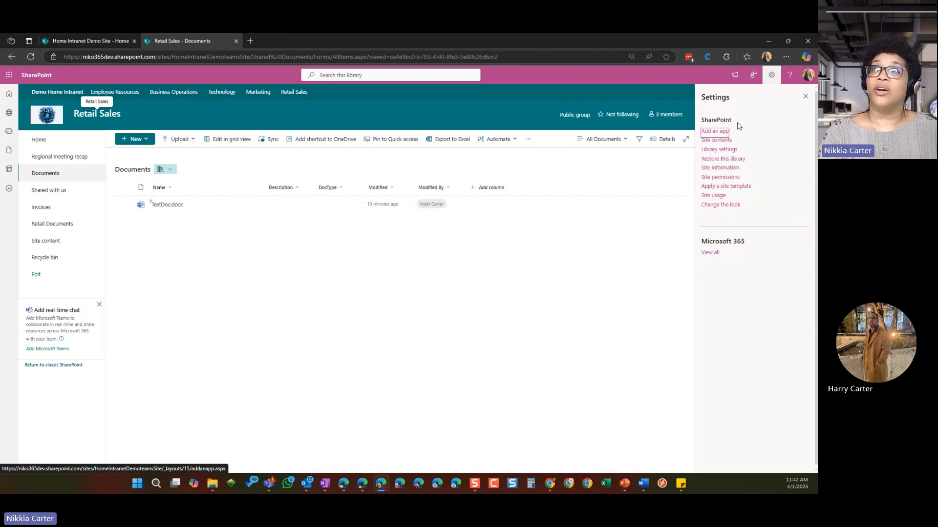
click(718, 150)
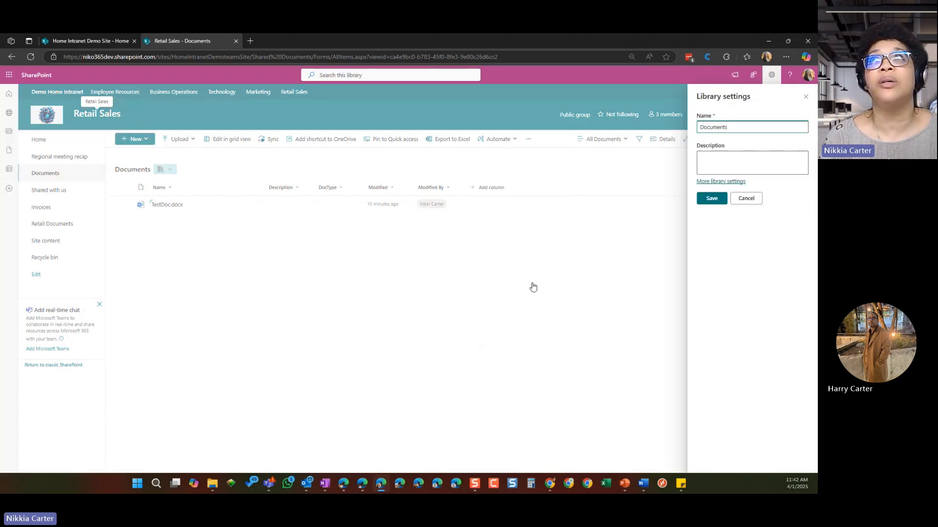
click(736, 182)
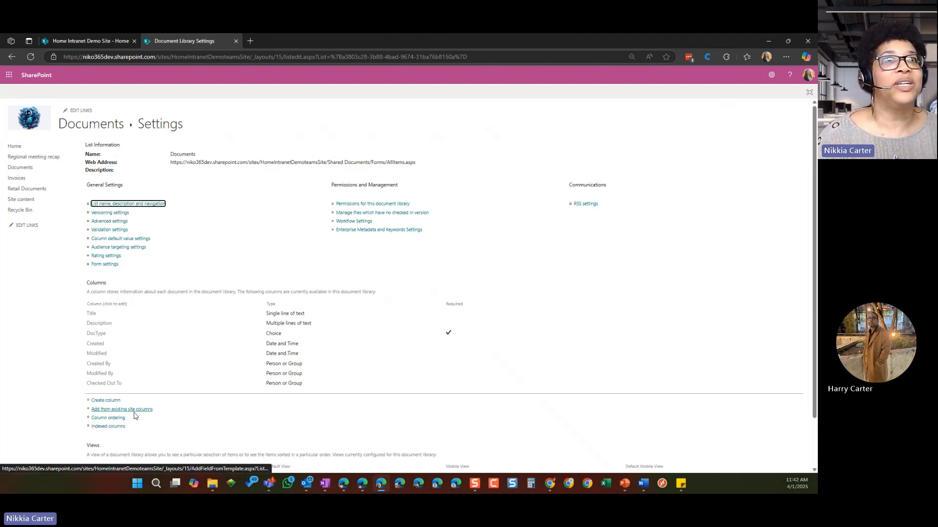
click(91, 315)
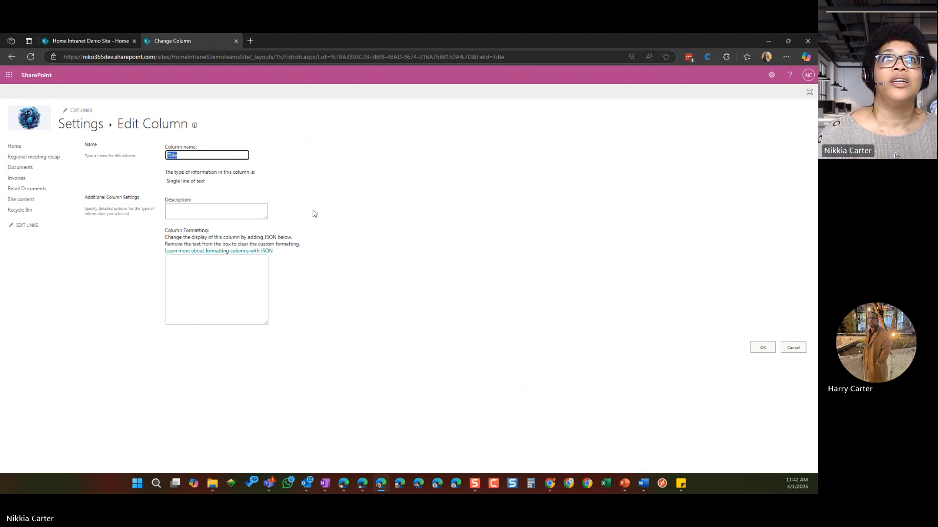
click(793, 347)
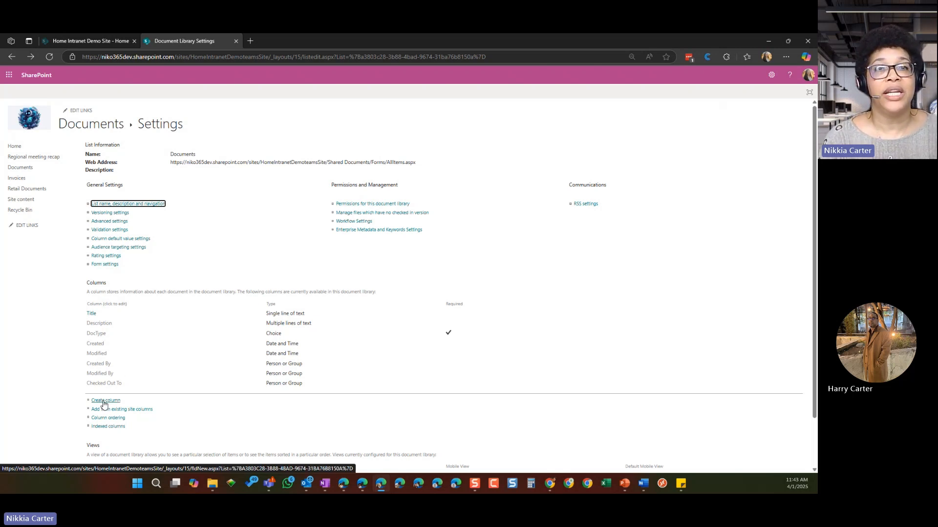
click(344, 222)
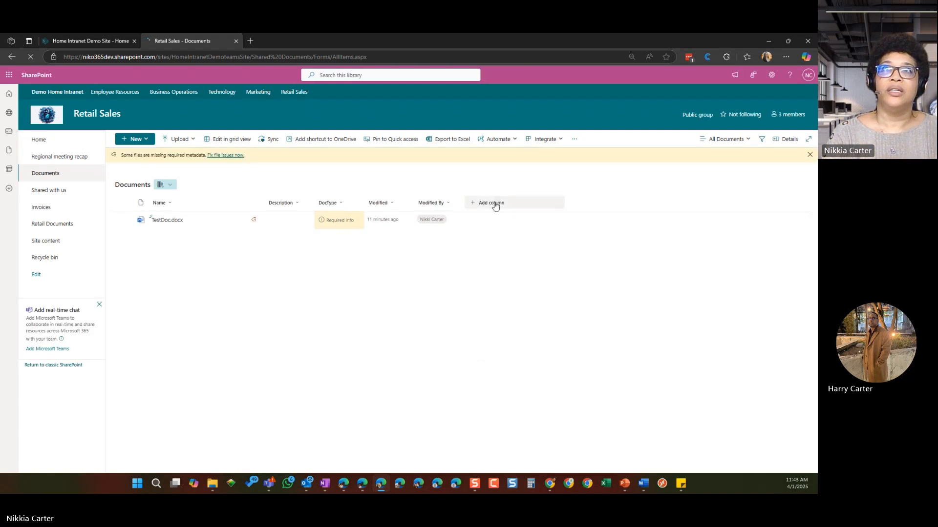
Step: Check which columns can be shown or hidden in the Documents library view, leaving the selection as it is
click(495, 205)
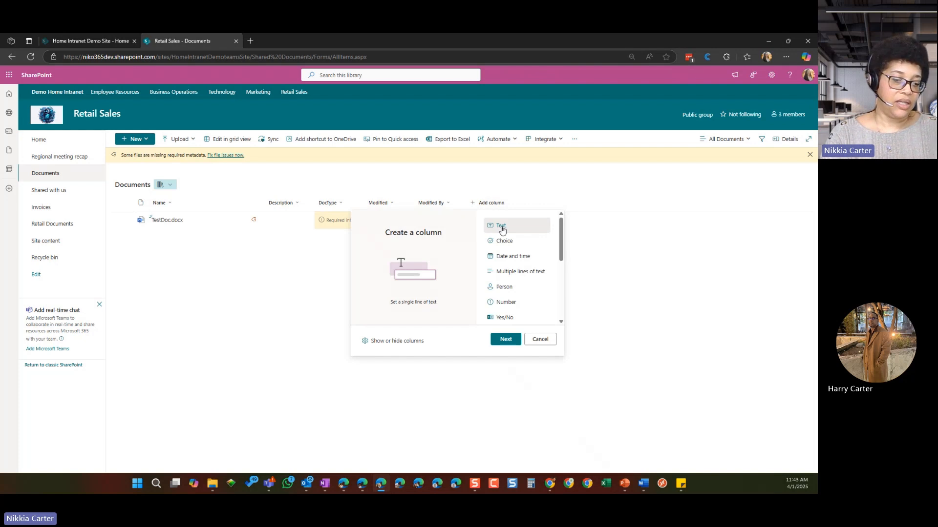
click(391, 342)
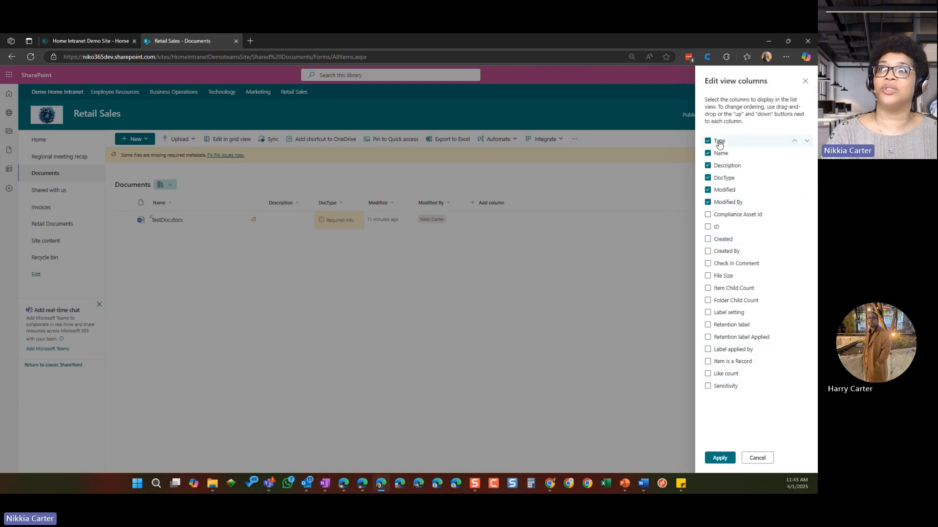
click(754, 458)
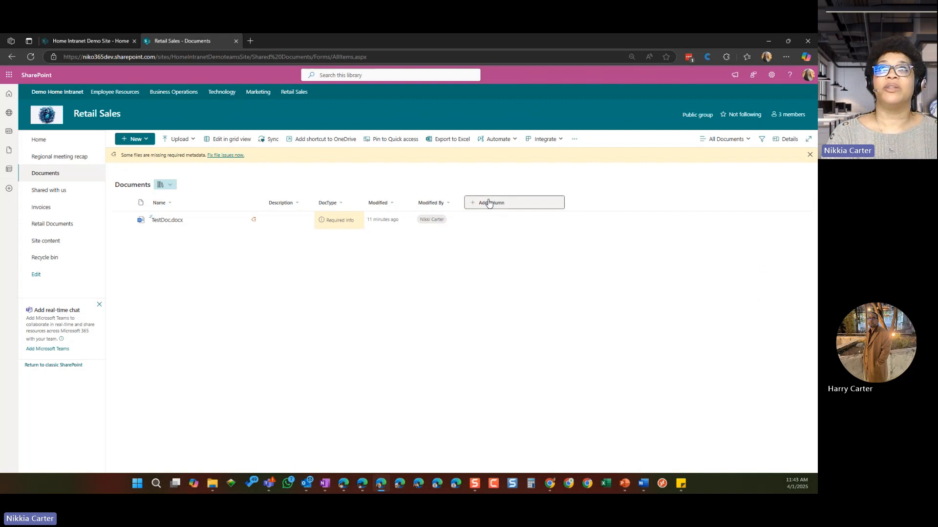
Step: Add a single-line text column named LongTitle to the Documents library and place it between Name and Description
click(508, 203)
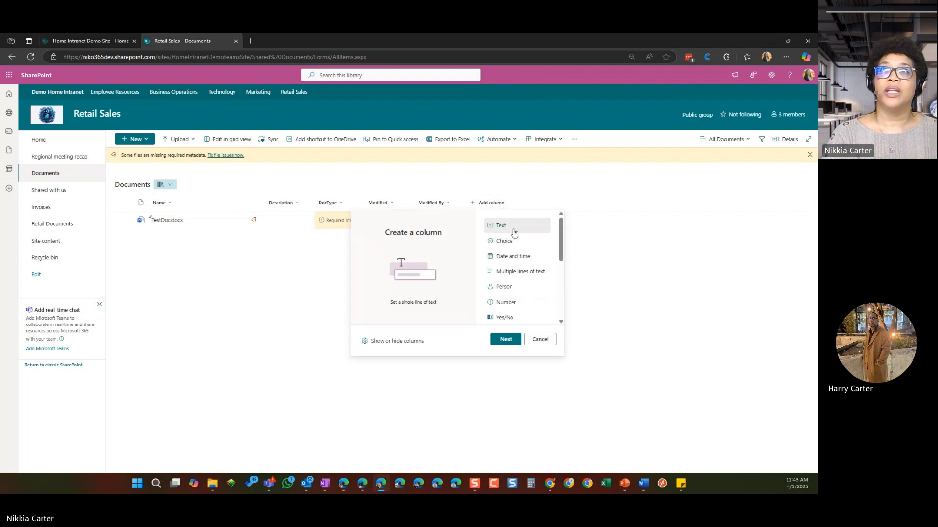
click(506, 339)
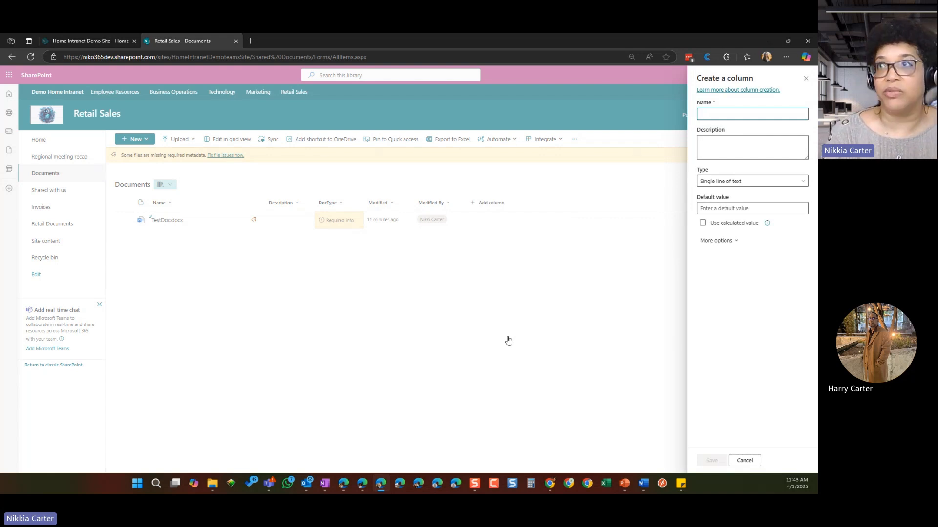
text(L)
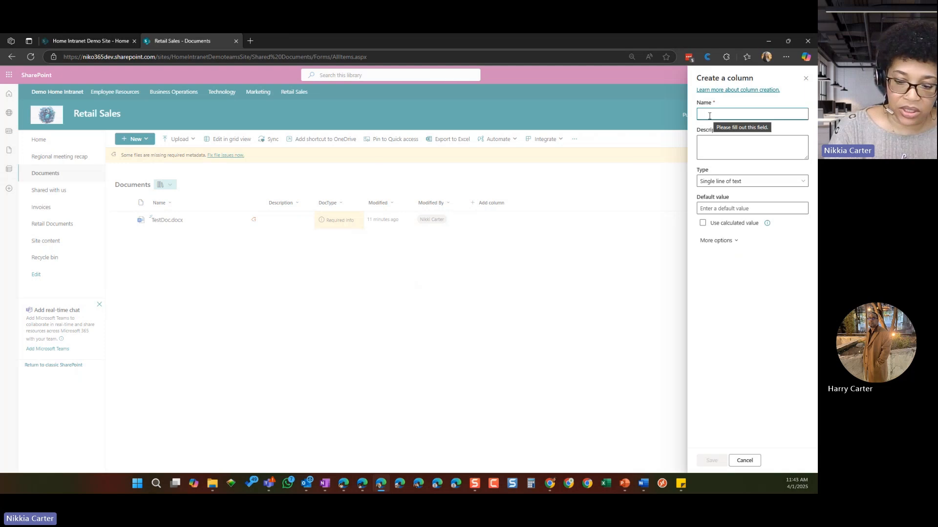
text(ongtit)
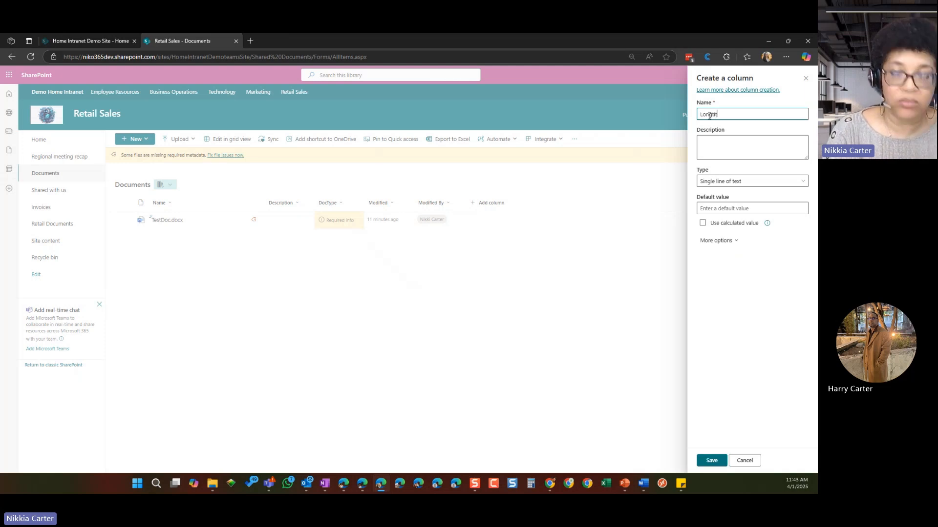
text(le)
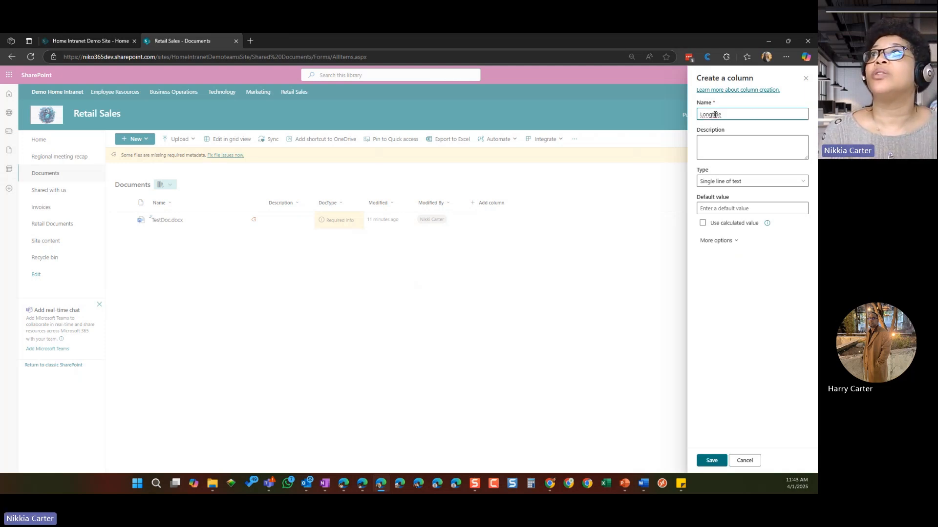
key(Delete)
text(T)
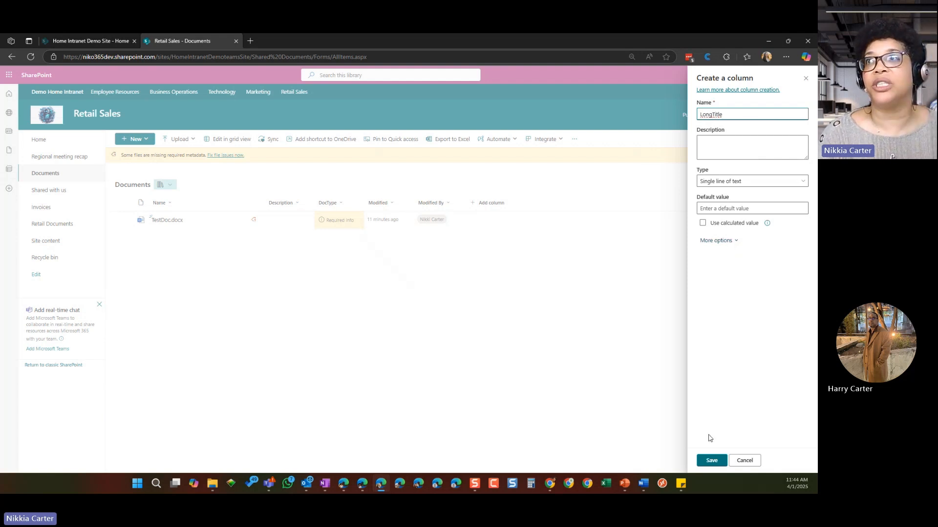
click(717, 463)
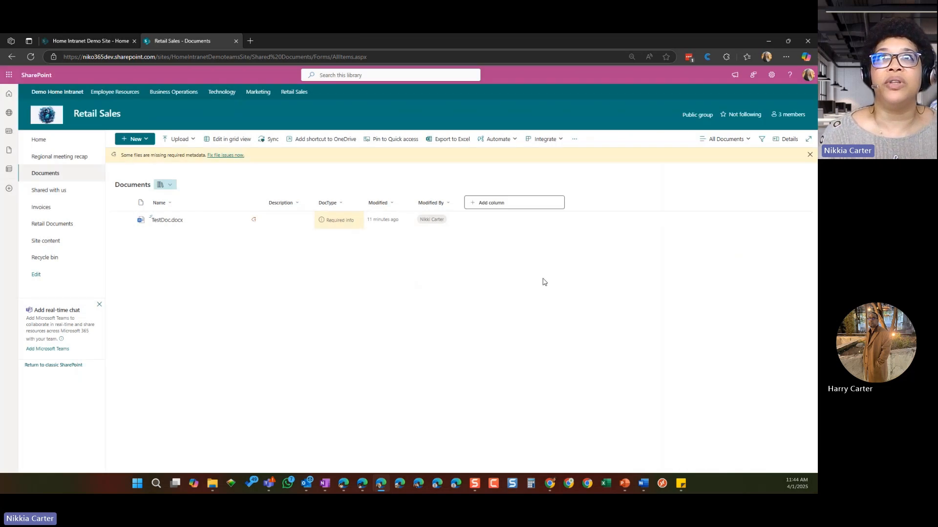
drag(476, 187, 262, 193)
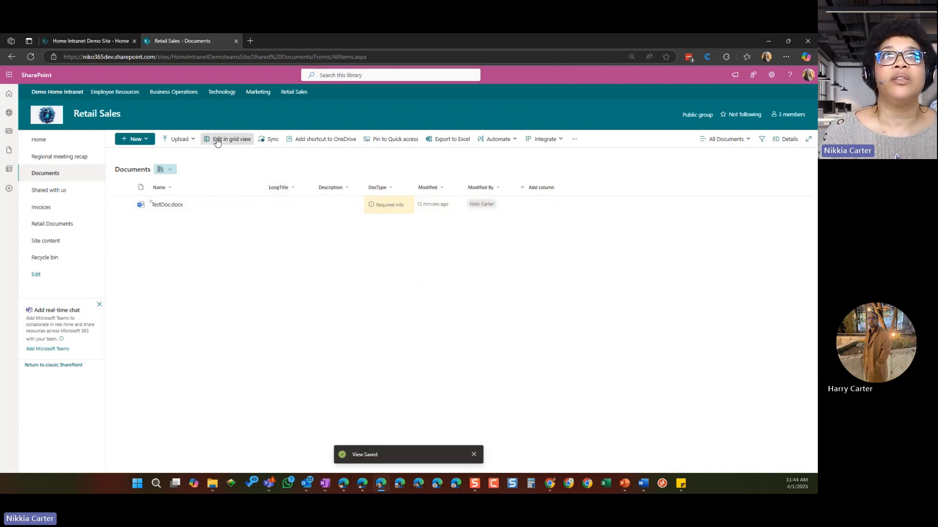
Step: Set the LongTitle of TestDoc.docx to "This is a Test Document" in grid view, and return to the normal list view
click(242, 140)
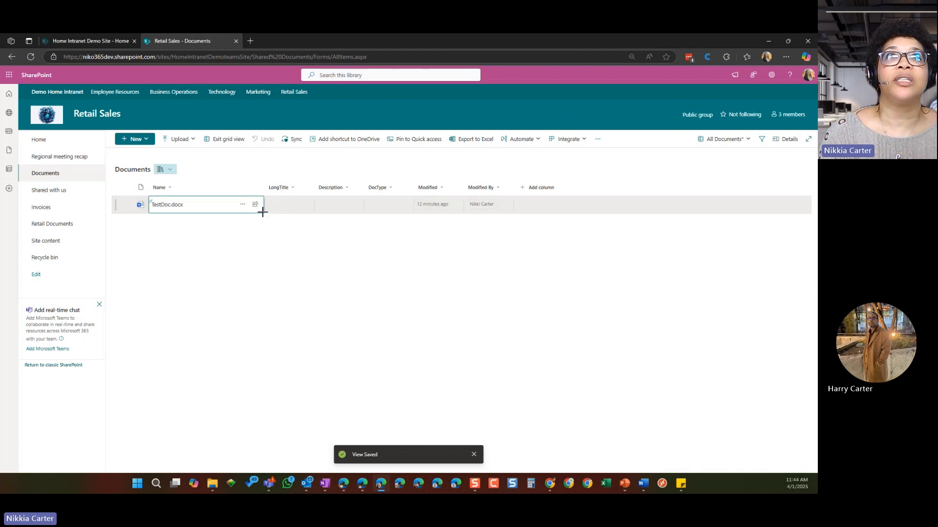
click(280, 211)
drag(286, 212, 289, 212)
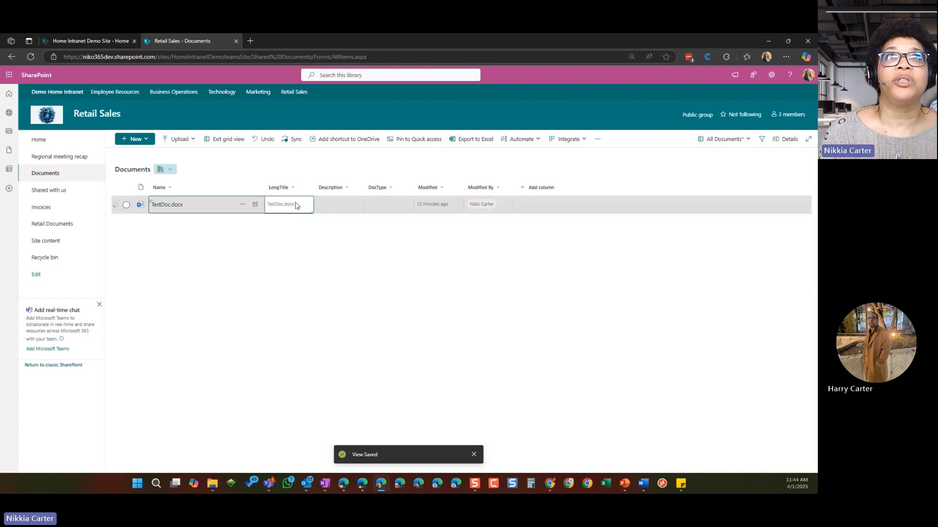
double_click(297, 205)
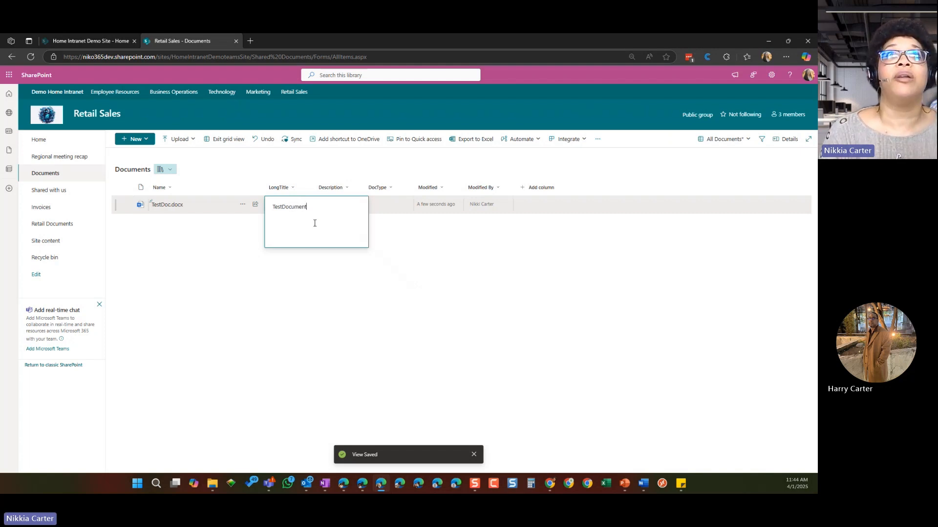
click(282, 207)
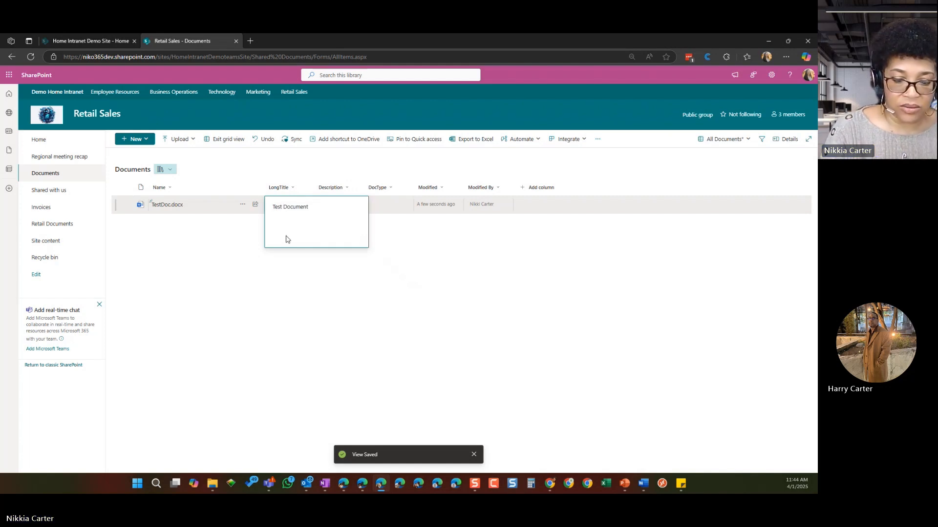
text(This is a)
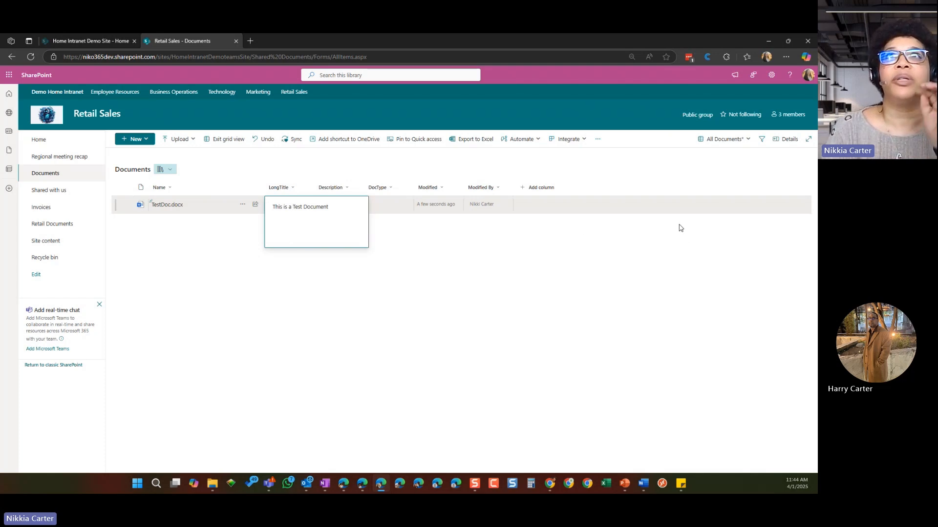
click(688, 250)
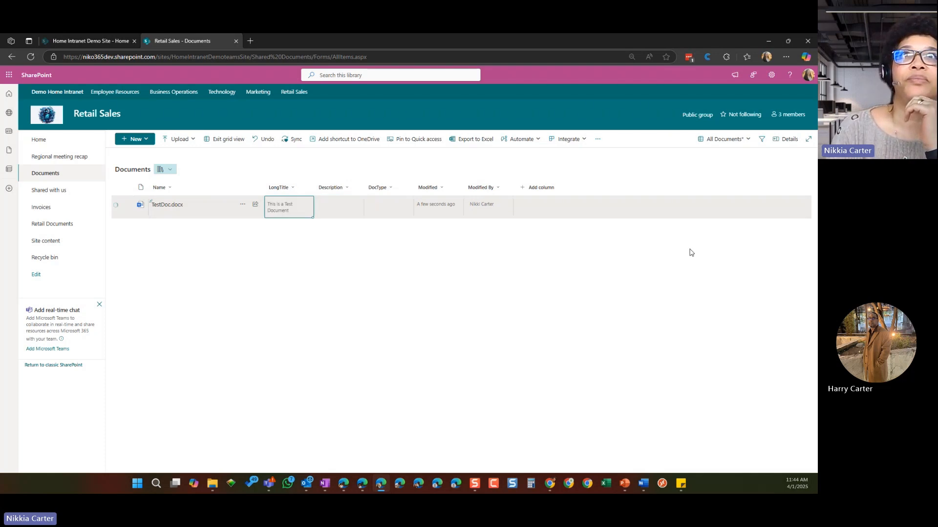
click(233, 140)
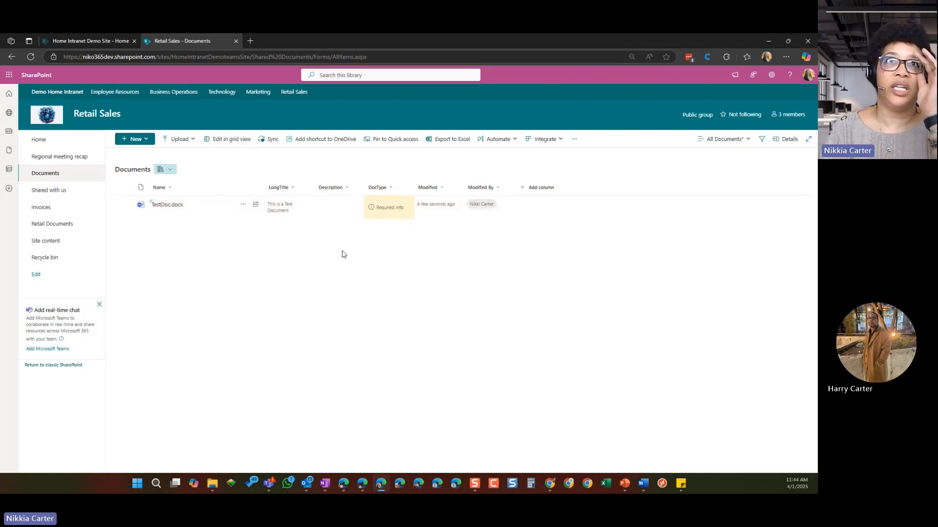
Step: Fill in the required DocType of TestDoc.docx with Marketing and close its item properties
click(381, 211)
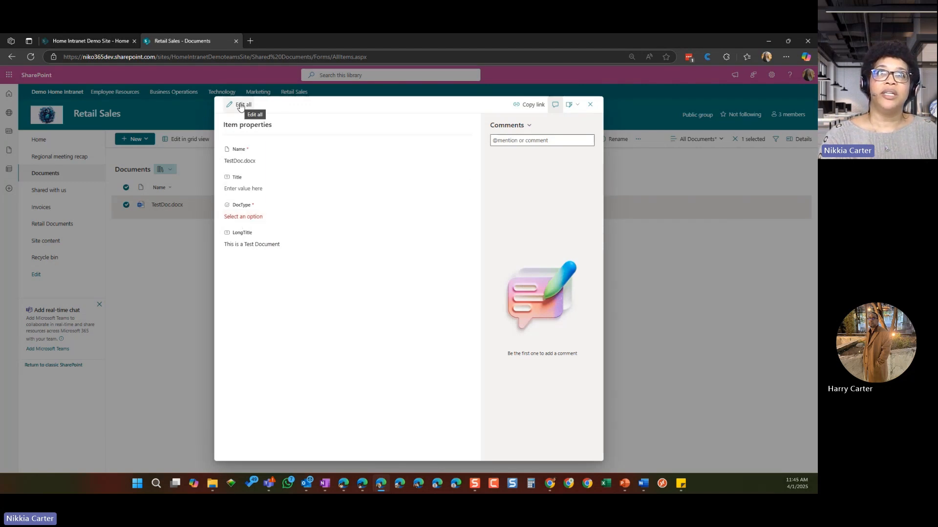
click(244, 217)
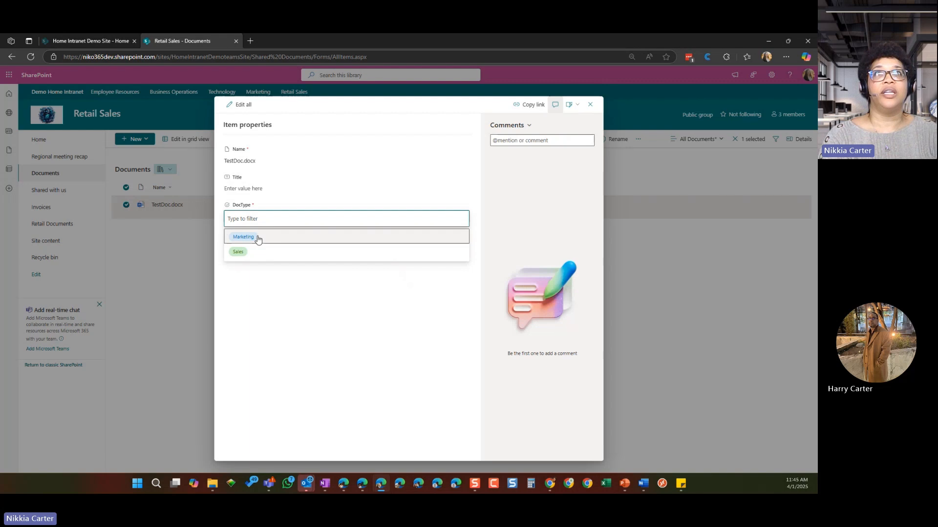
click(258, 239)
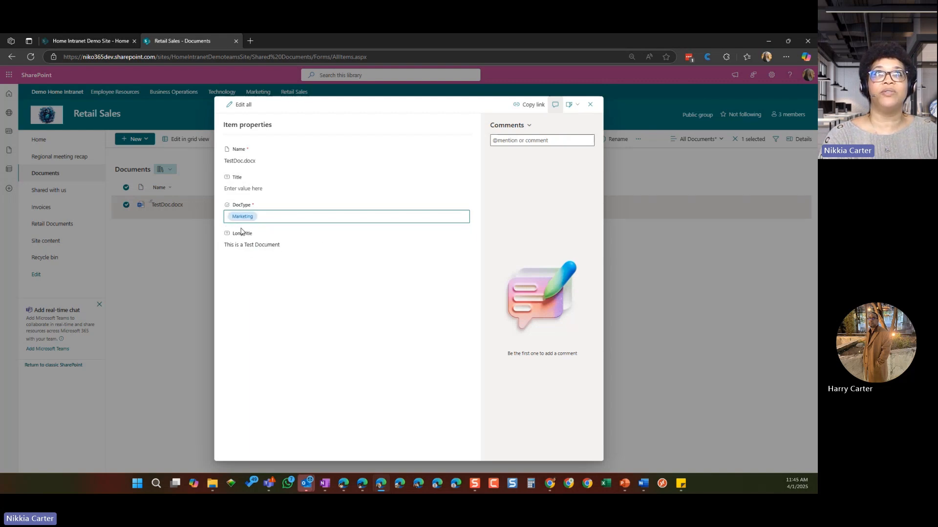
click(590, 104)
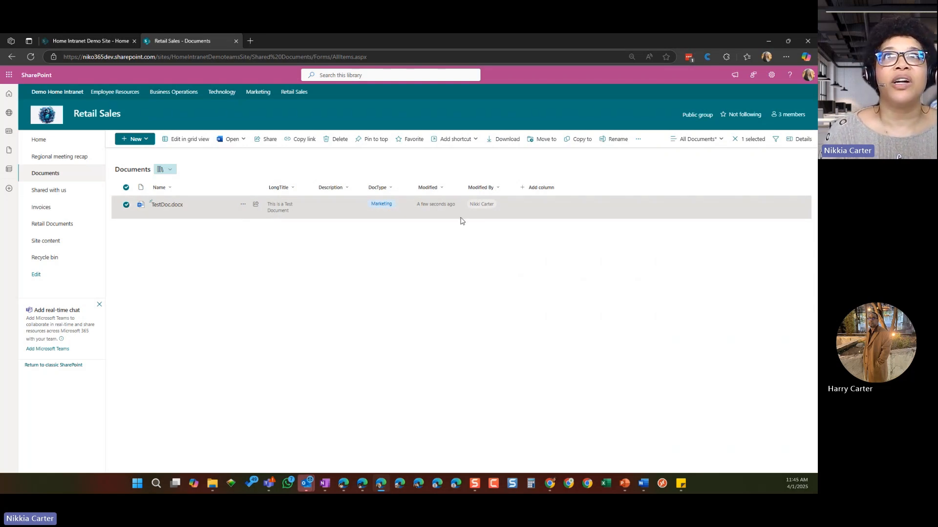
Step: Create a blank Word document in the Documents library and return to the file list
click(139, 141)
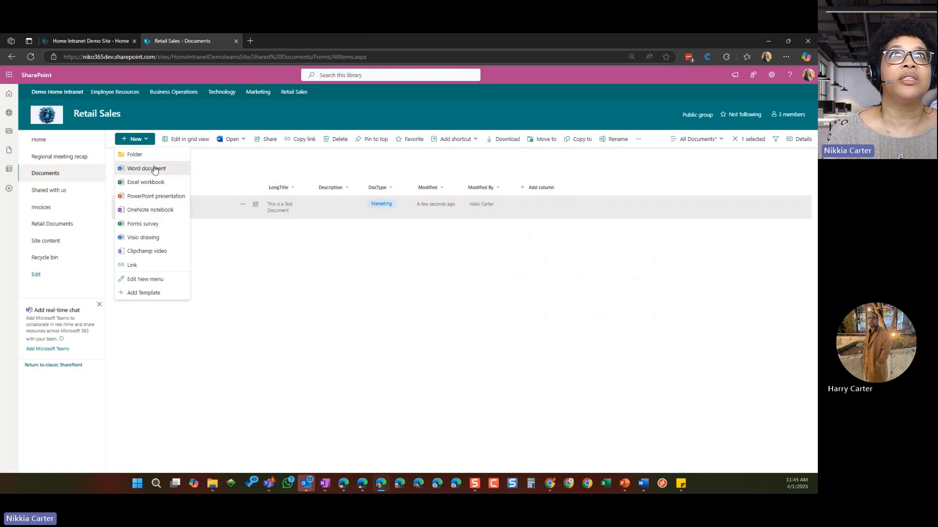
click(155, 169)
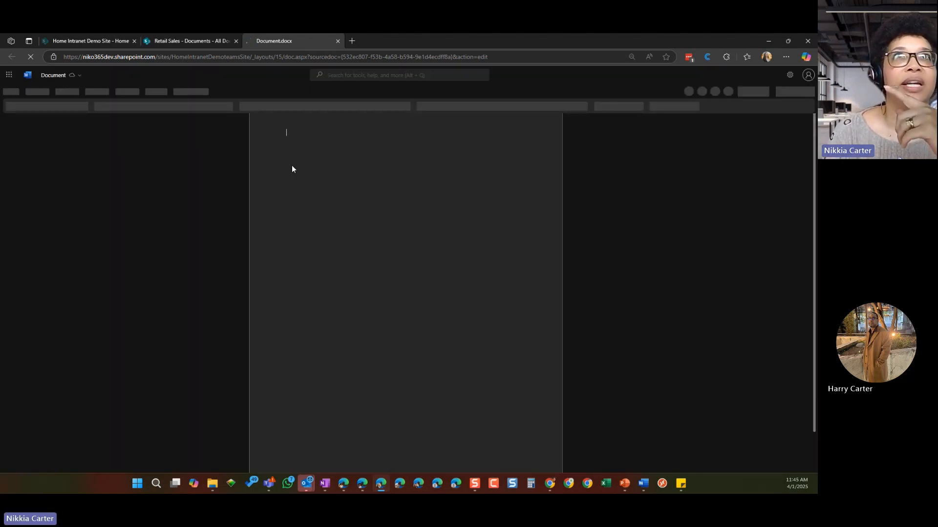
click(337, 41)
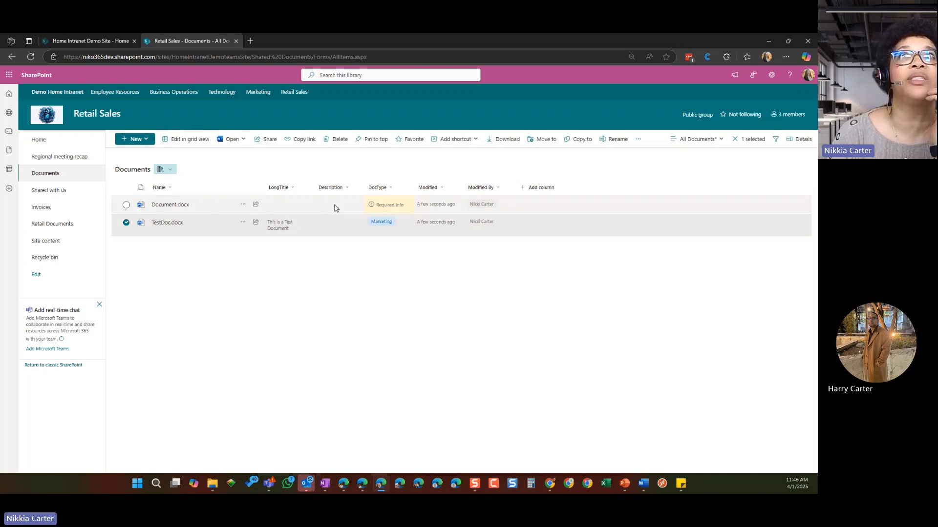
Step: Set the required DocType of Document.docx to Sales and close its item properties
click(392, 211)
click(392, 211)
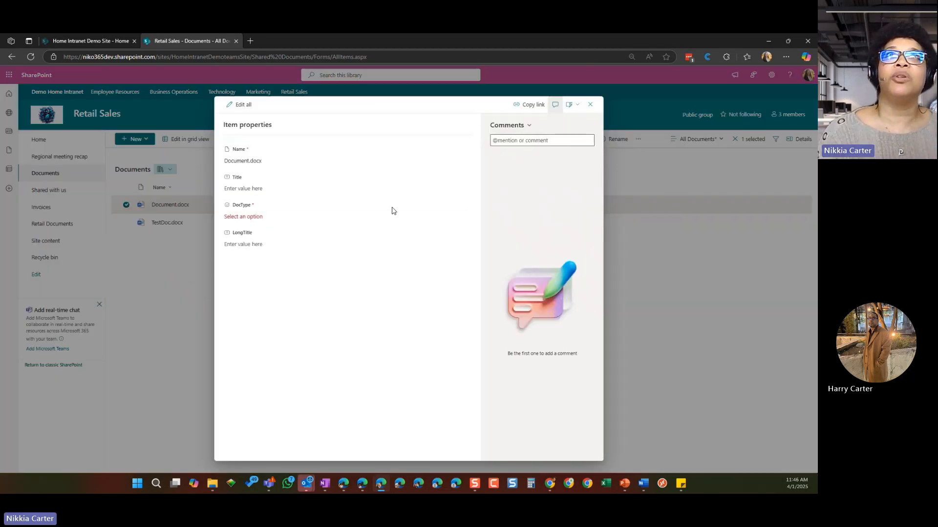
click(239, 220)
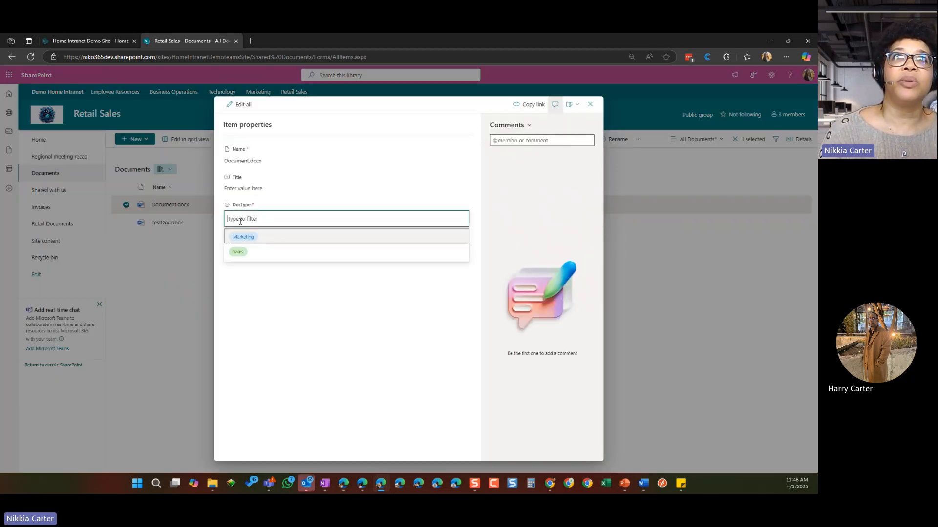
click(248, 255)
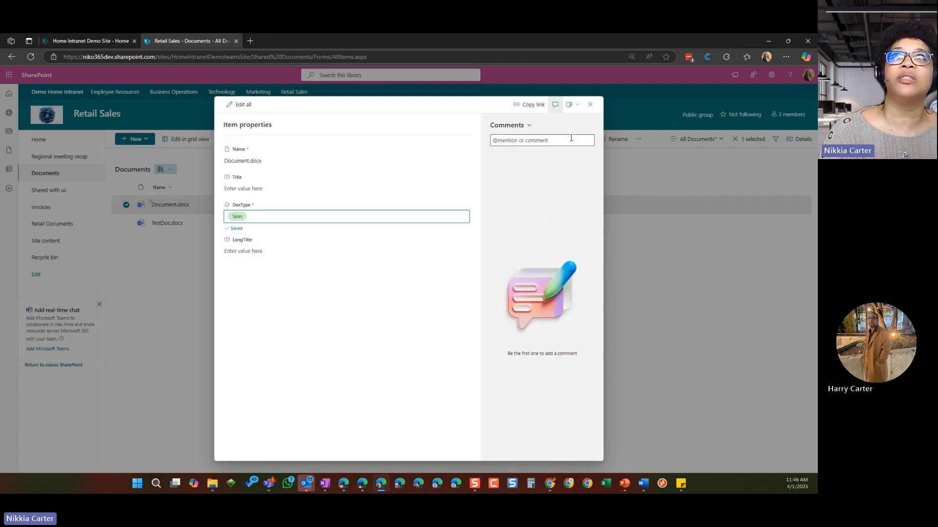
click(589, 104)
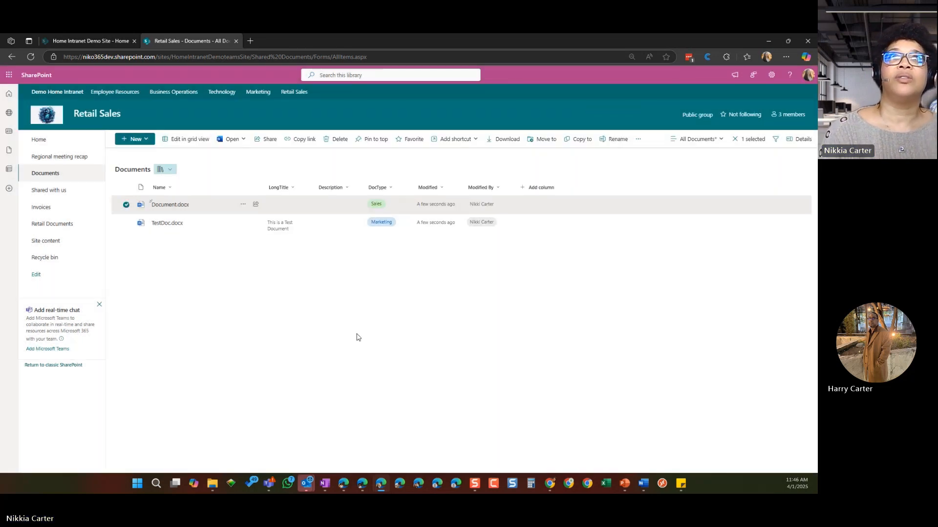
Step: Create a folder named Marketing with the orange folder color in the Documents library
click(146, 139)
click(143, 154)
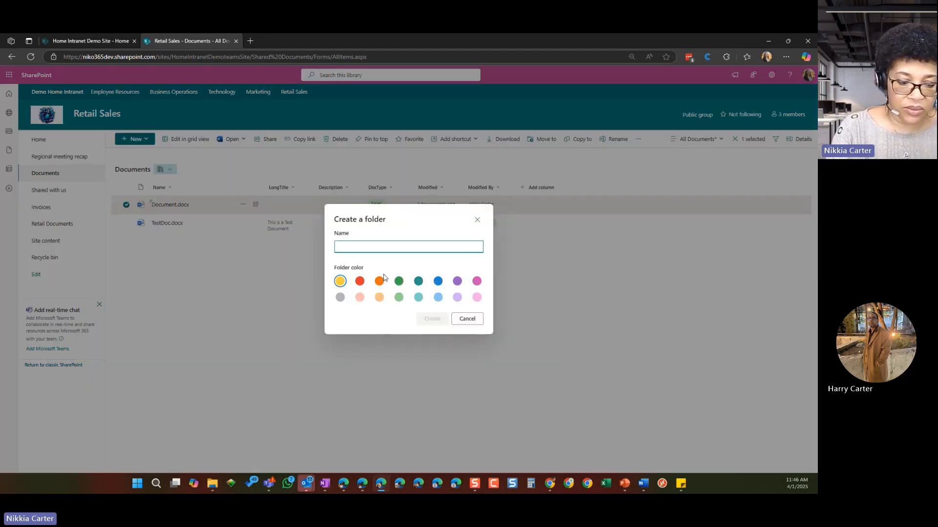
text(Marketing)
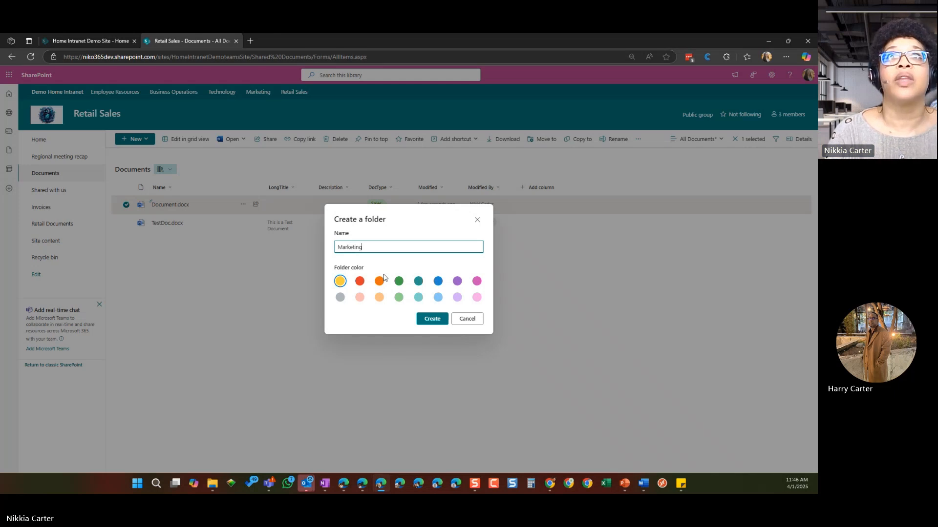
click(379, 281)
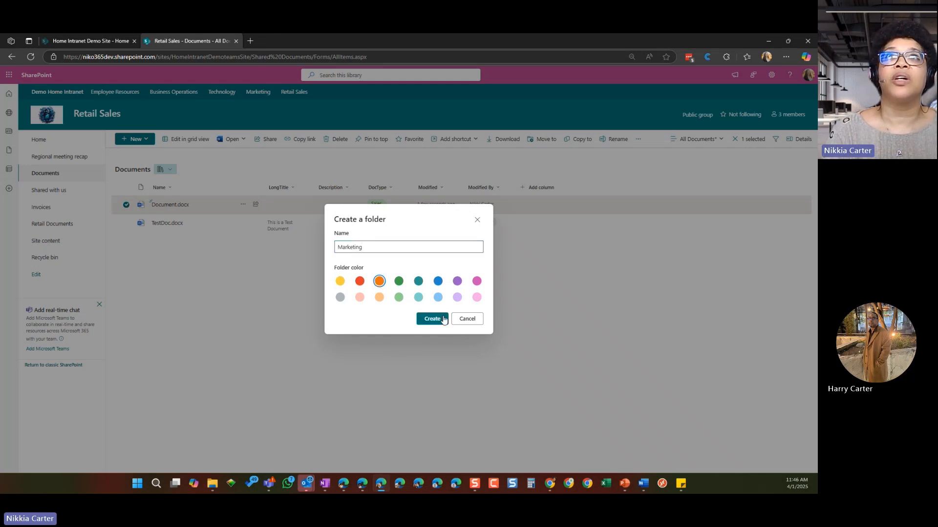
click(433, 319)
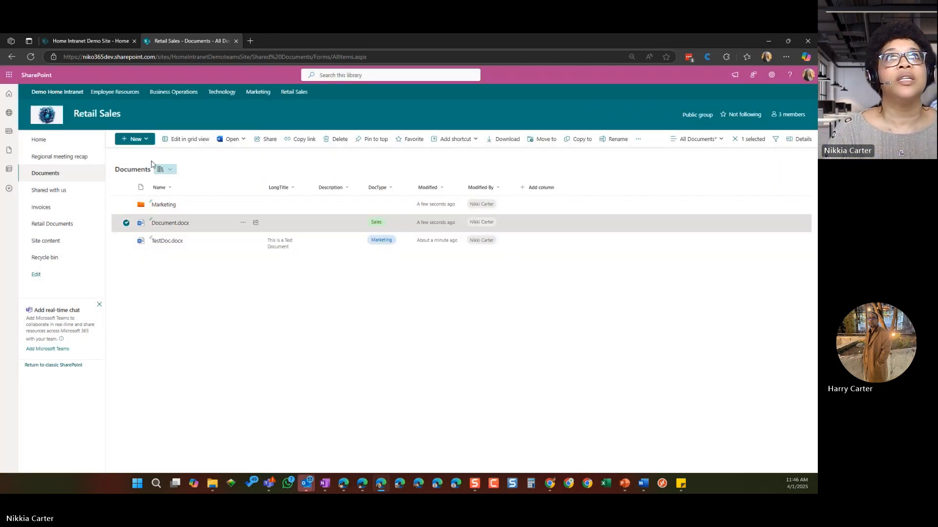
Step: Create a folder named Sales with the green folder color in the Documents library
click(144, 140)
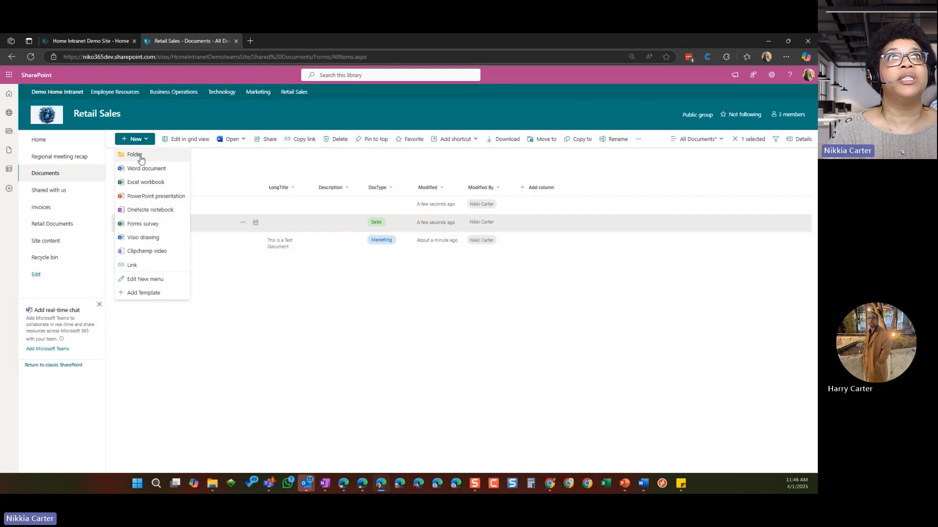
click(138, 154)
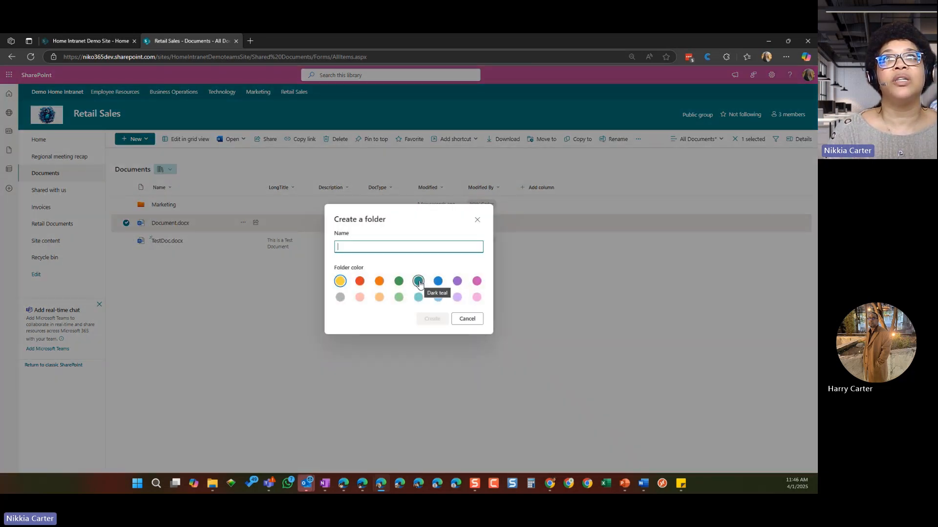
click(398, 281)
click(374, 248)
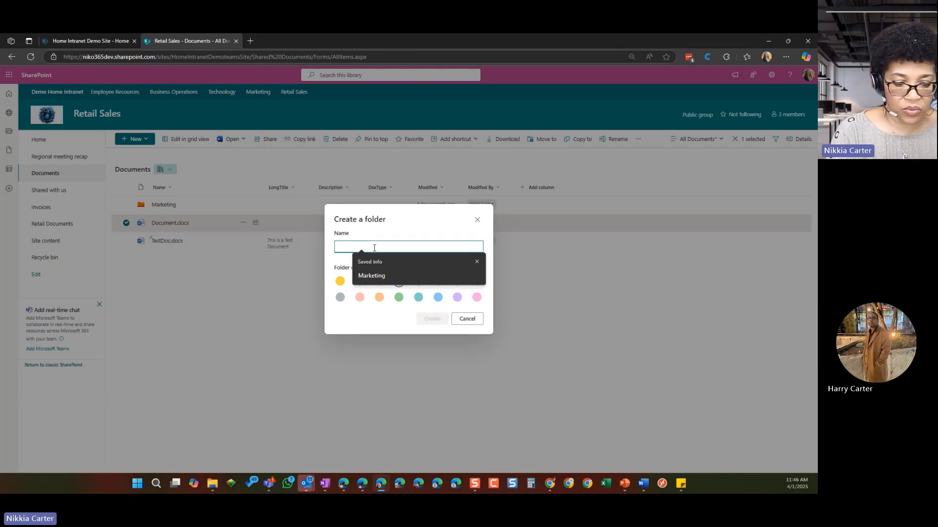
text(Sales)
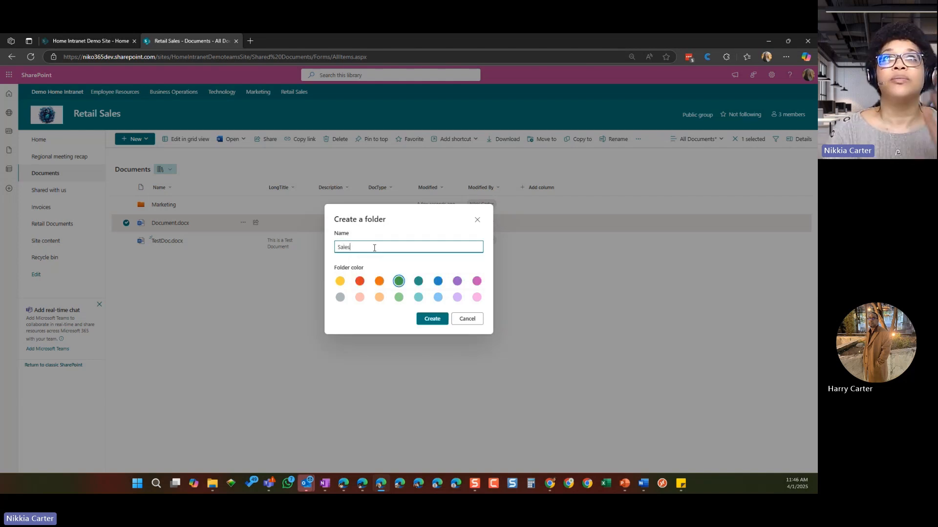
click(434, 320)
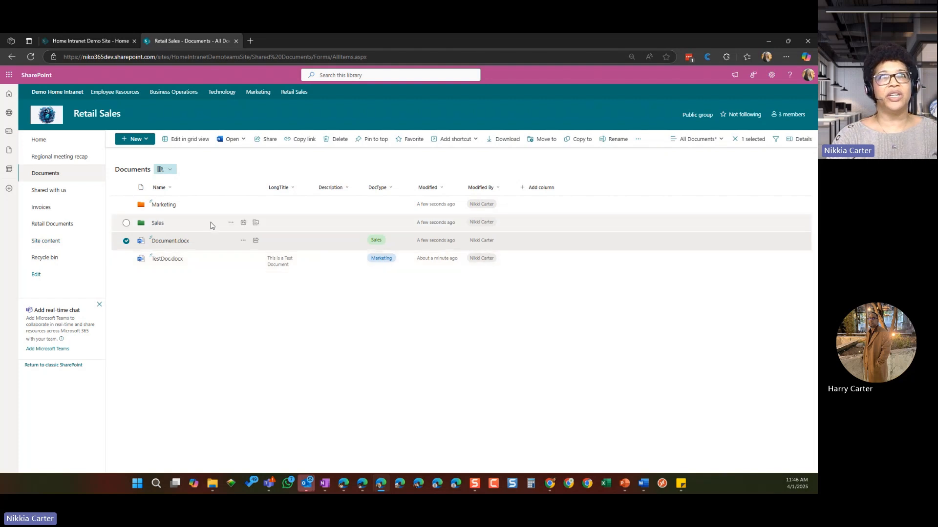
Step: Move Document.docx into the Sales folder of the Documents library
click(243, 241)
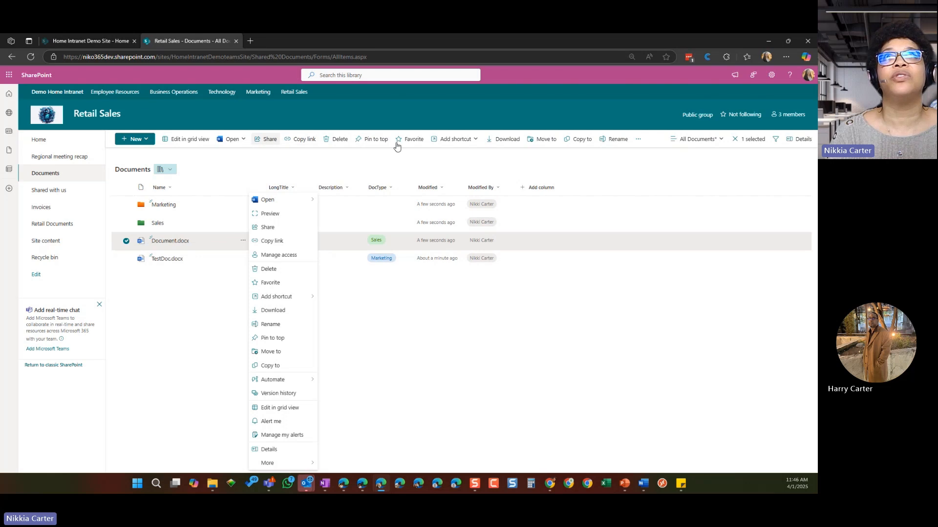
click(542, 141)
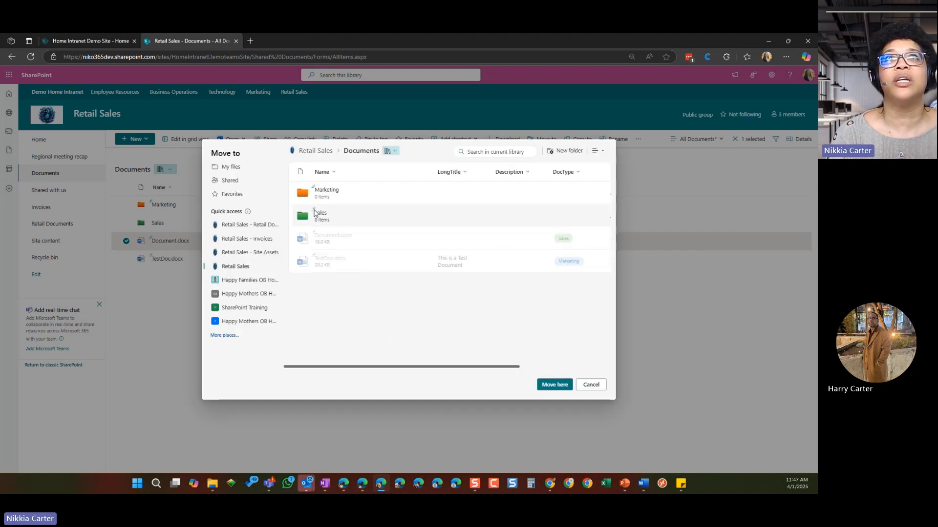
click(320, 218)
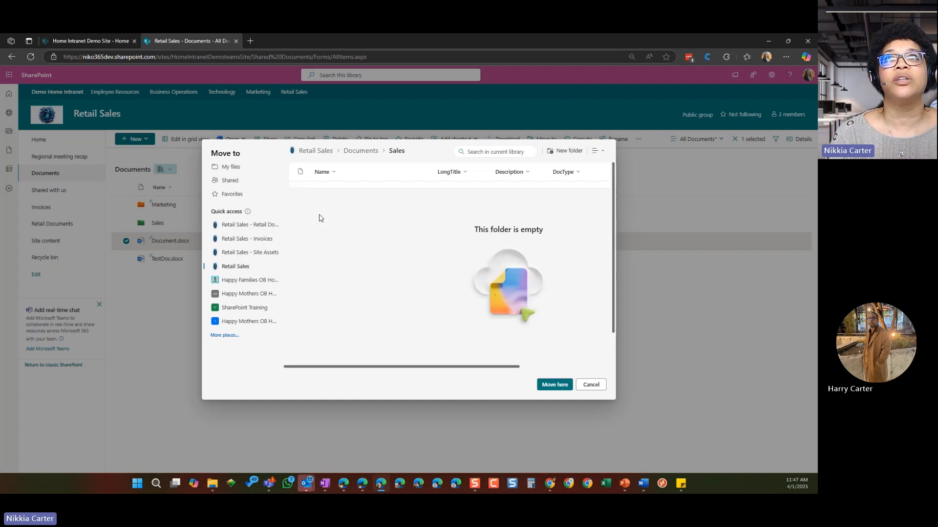
click(562, 389)
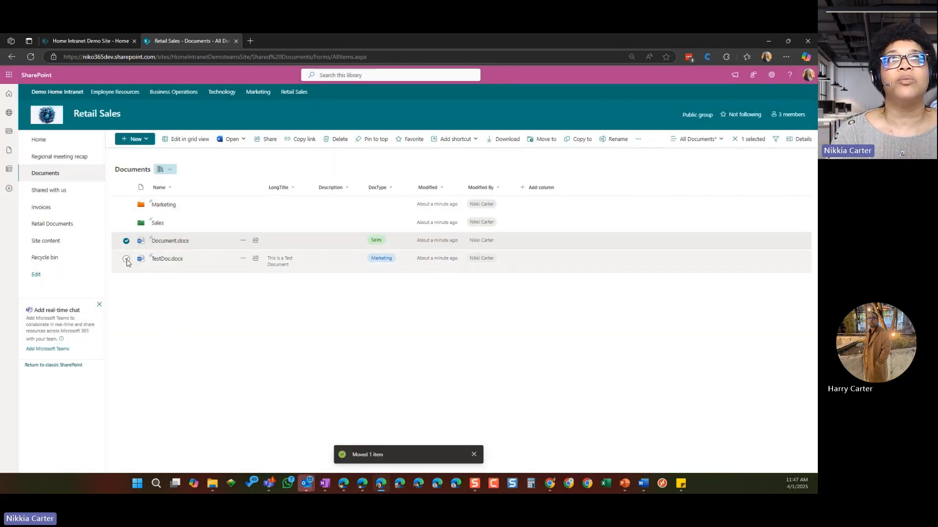
Step: Move only TestDoc.docx into the Marketing folder, and reload the Documents library page
click(126, 259)
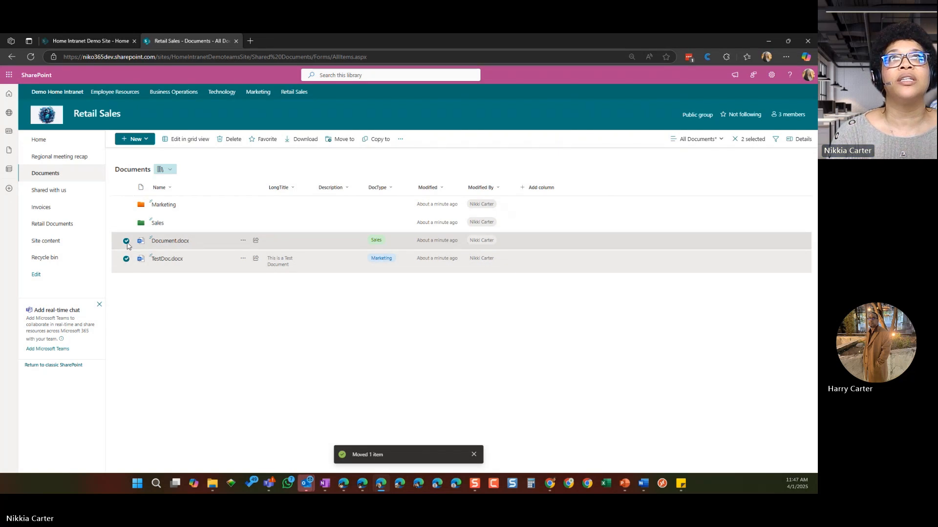
click(126, 240)
click(542, 139)
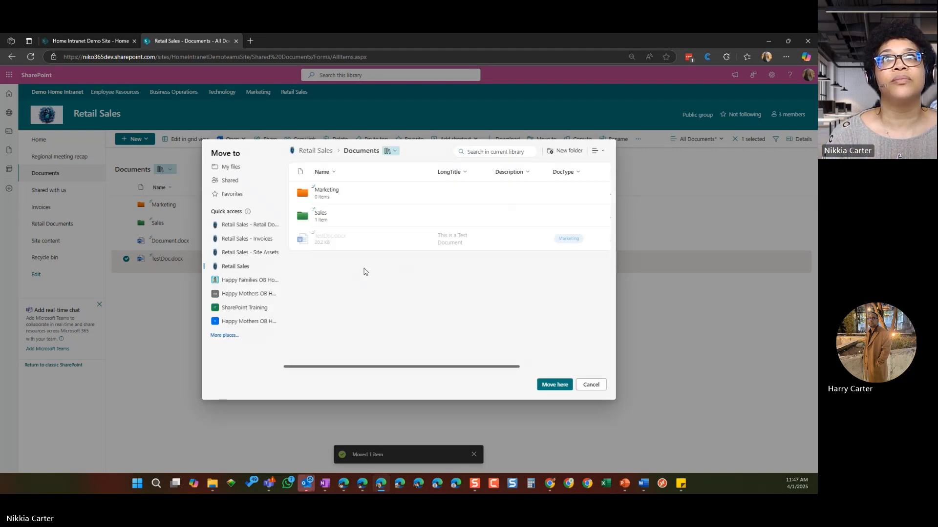
click(326, 190)
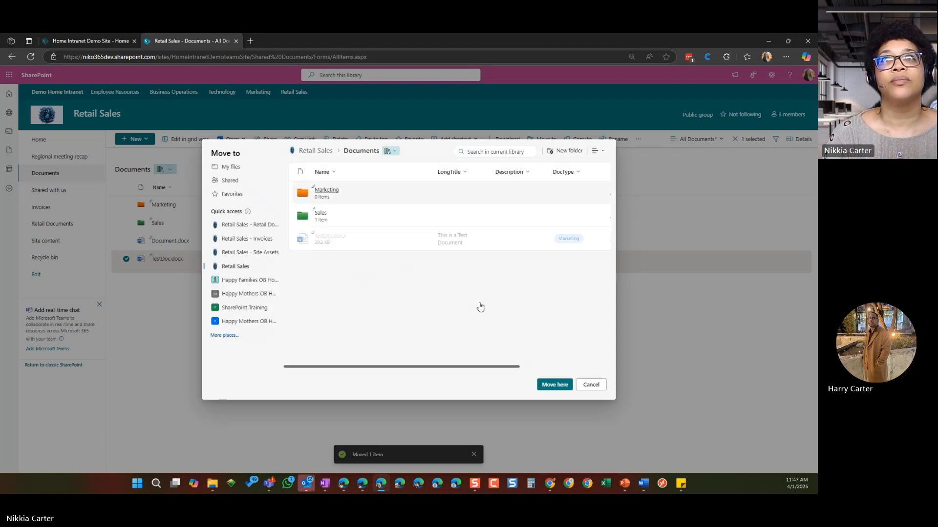
click(556, 386)
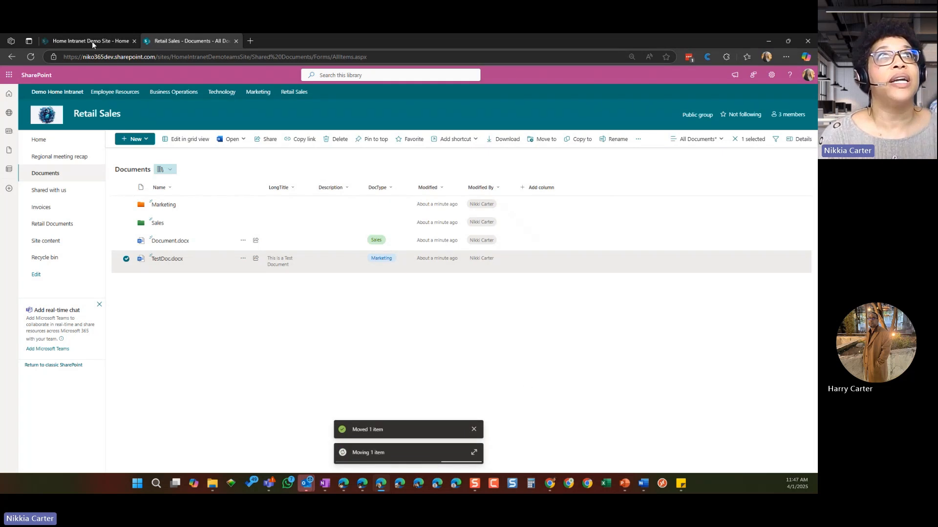
click(31, 58)
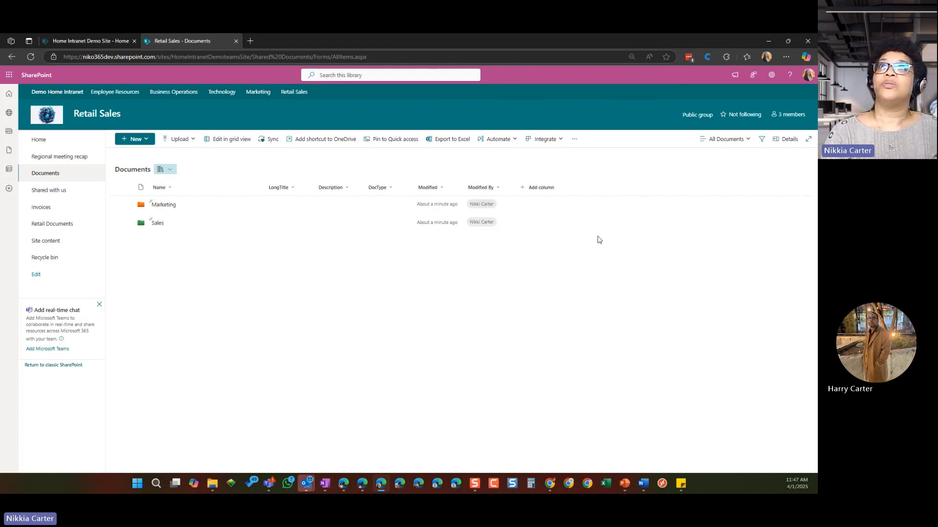
Step: Rename the DocType column as "Doc Type" in its column settings and save the change
click(389, 188)
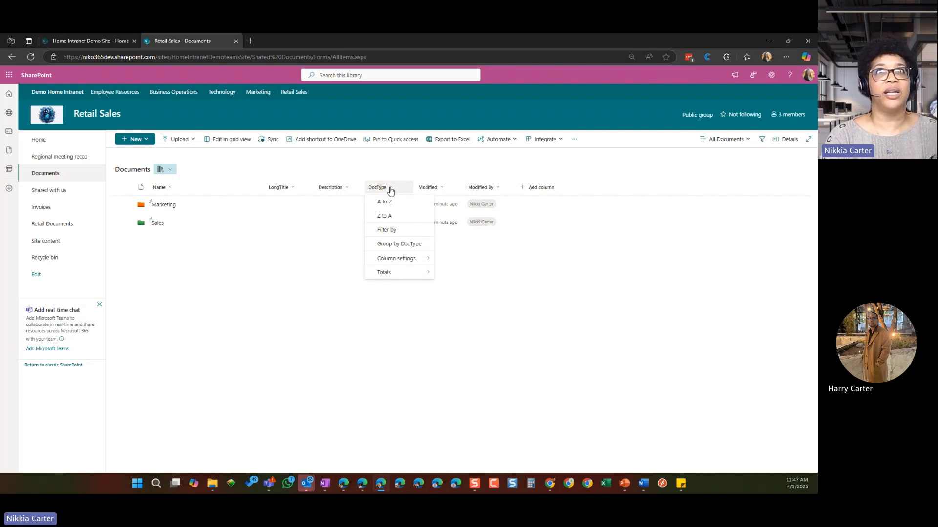
mouse_move(401, 260)
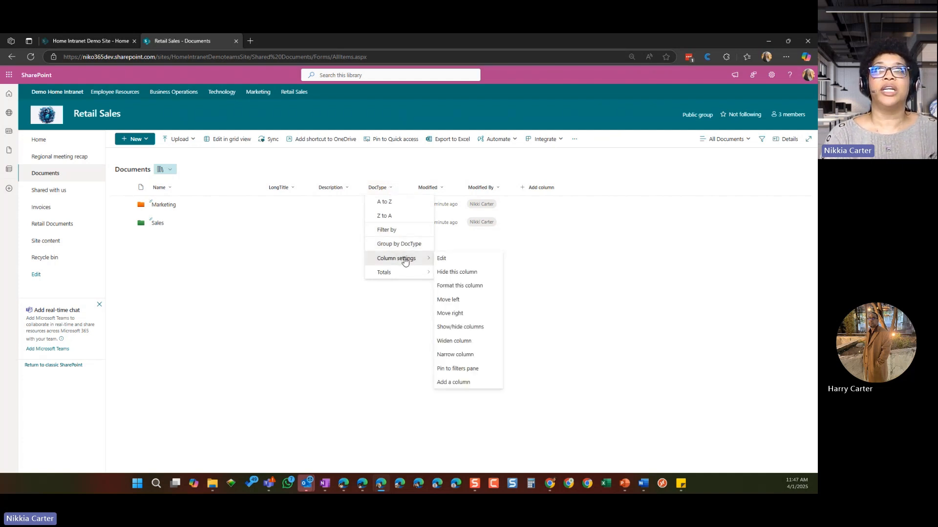
click(444, 259)
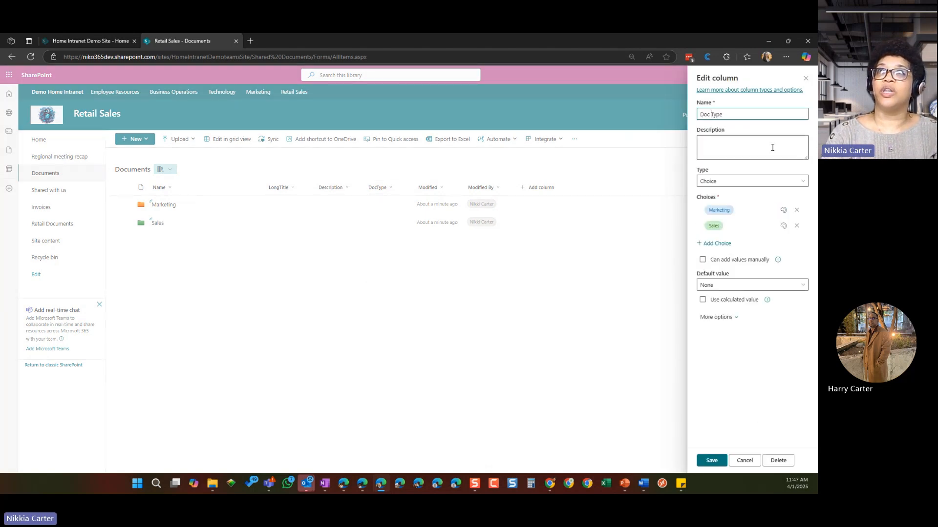
click(711, 464)
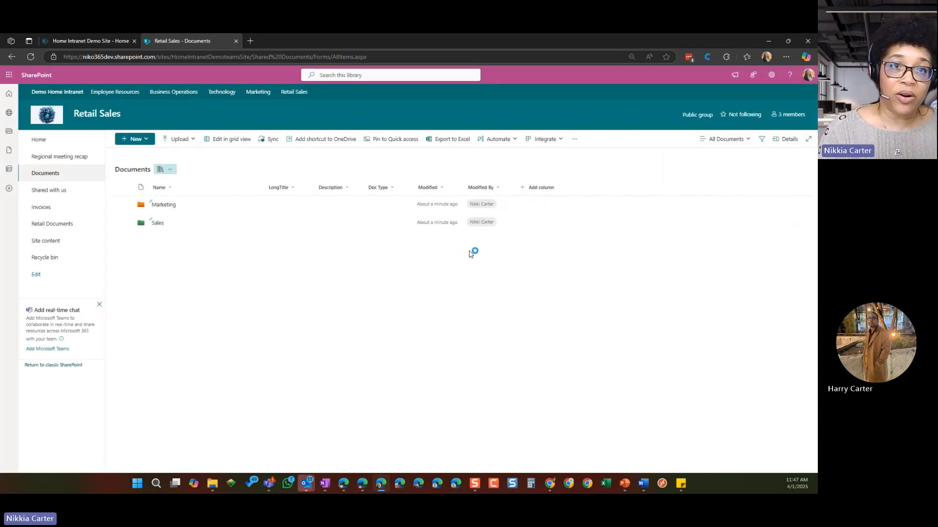
Step: Save the current library view as a new public view named "All Documents - No Folders"
click(737, 143)
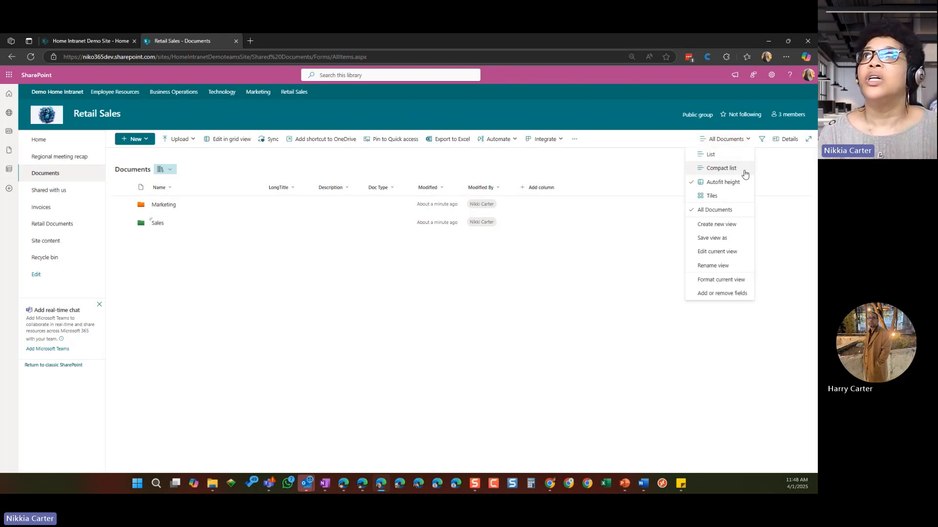
click(712, 239)
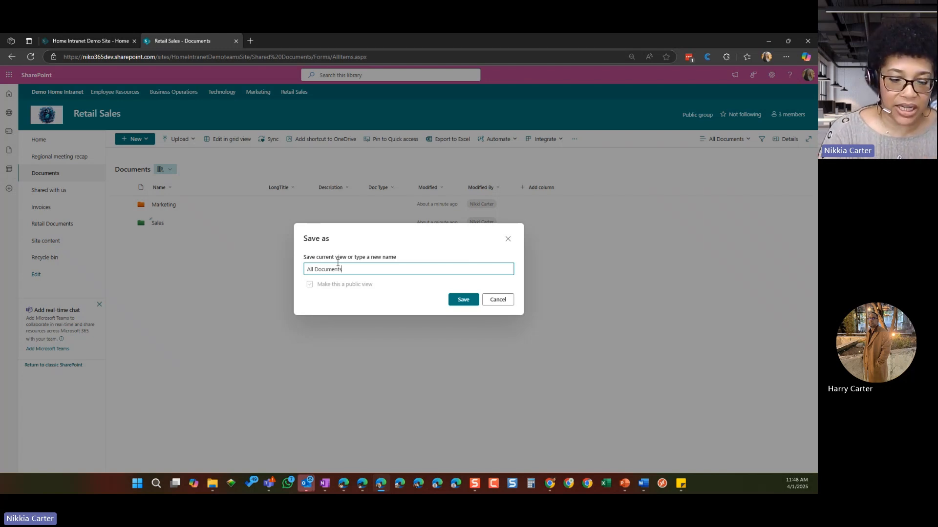
text(- All)
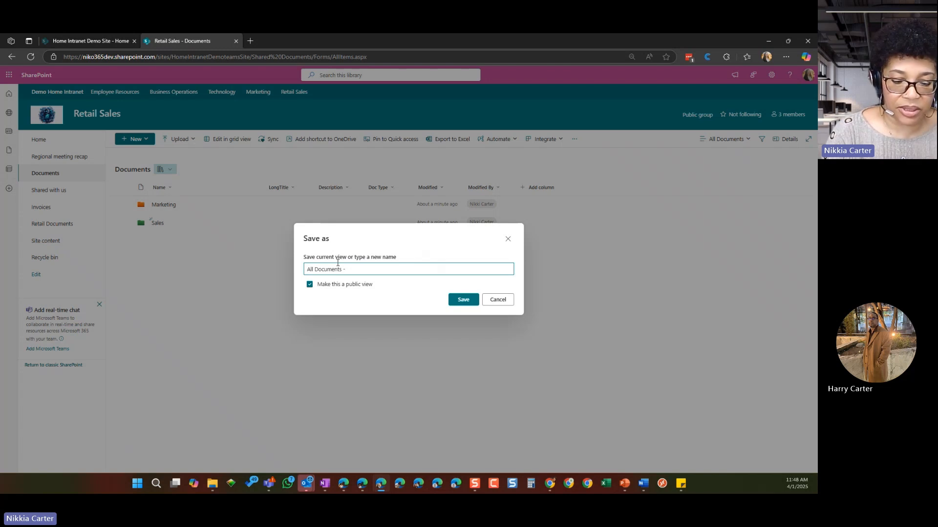
text(No Folders)
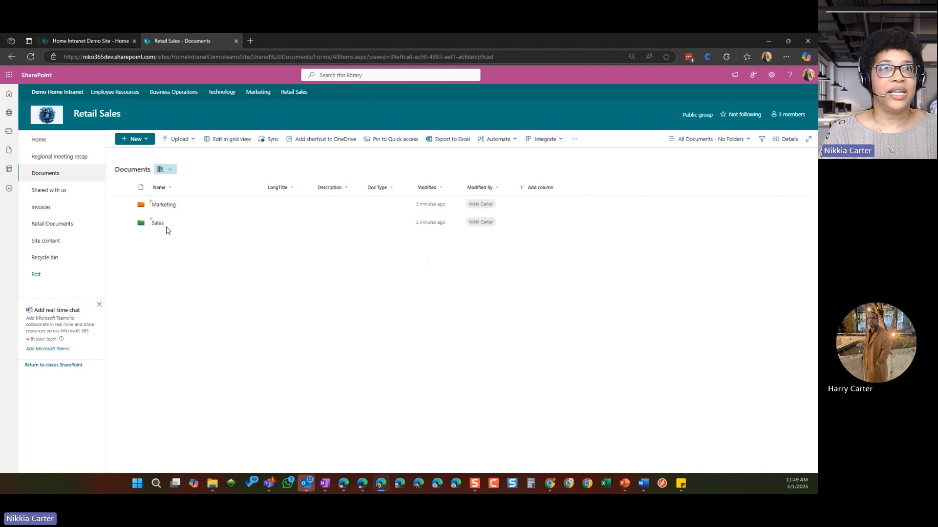
Step: Edit the All Documents - No Folders view and shorten its web address file name to AllDocsNoFolders
click(751, 142)
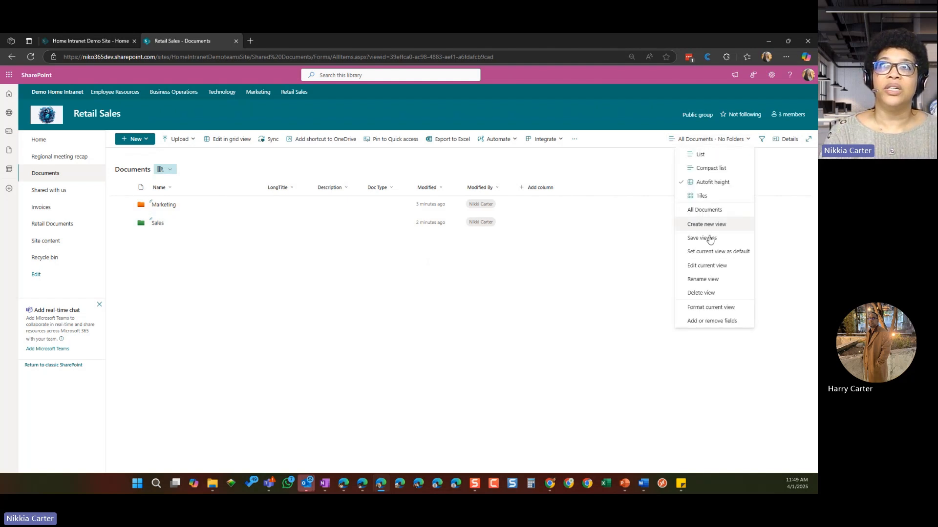
click(700, 268)
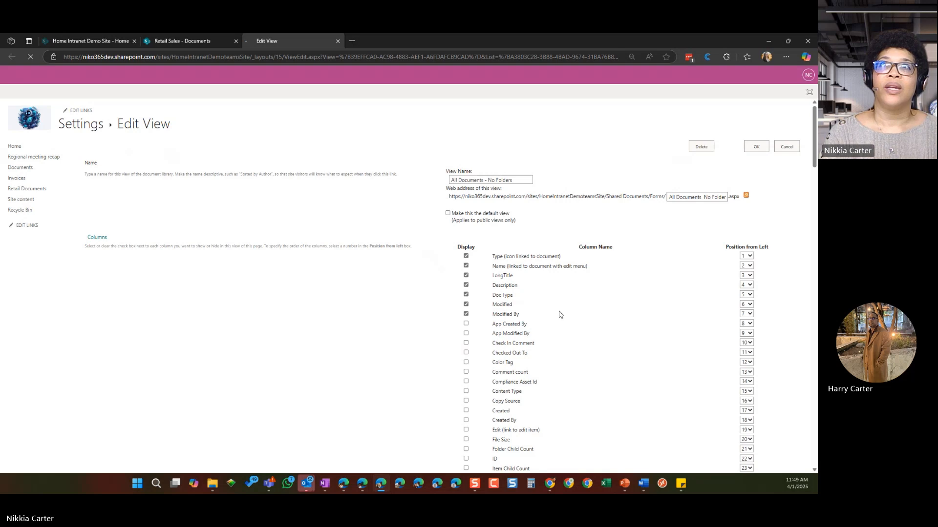
scroll(475, 209, down, 2)
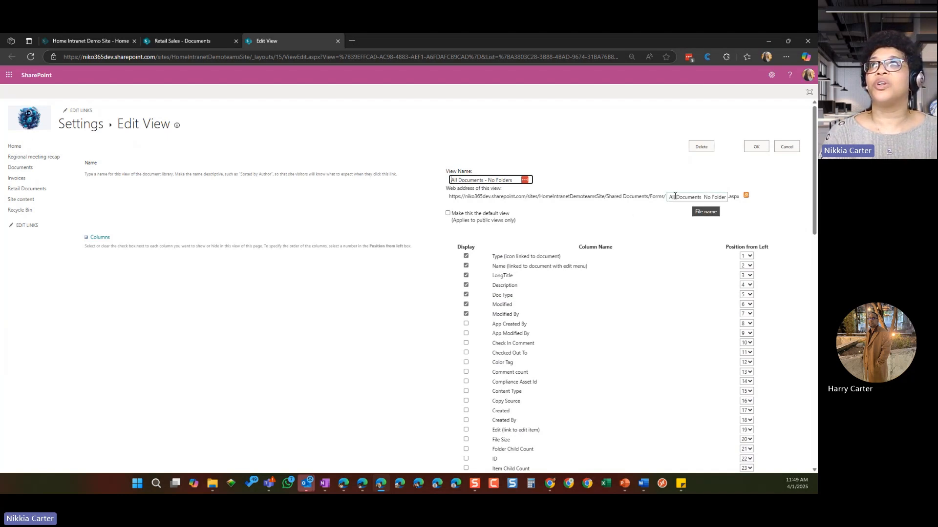
click(674, 196)
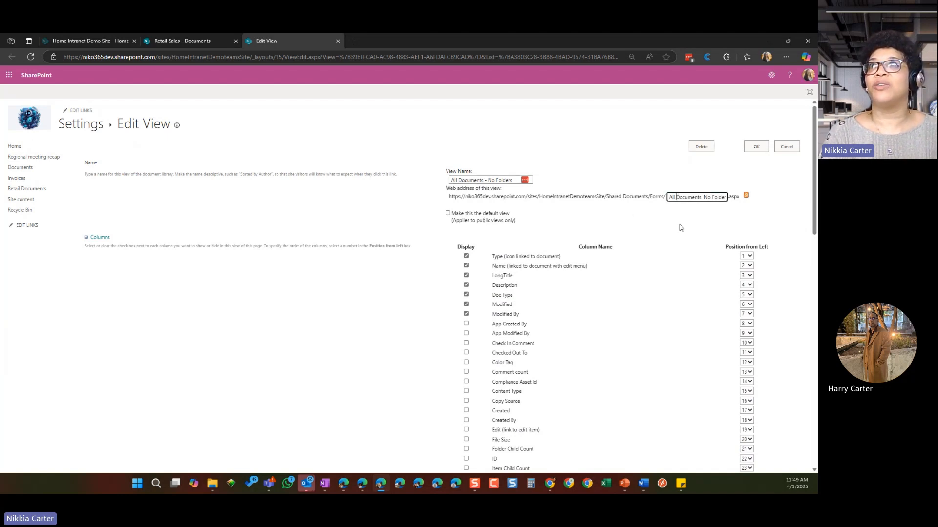
click(697, 196)
key(BackSpace)
key(BackSpace)
key(BackSpace)
key(BackSpace)
key(BackSpace)
key(BackSpace)
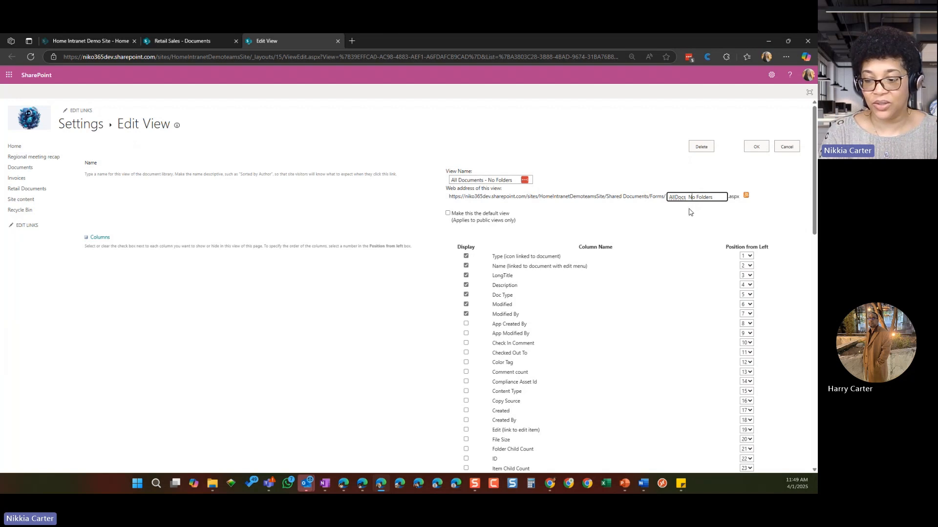
key(BackSpace)
key(BackSpace)
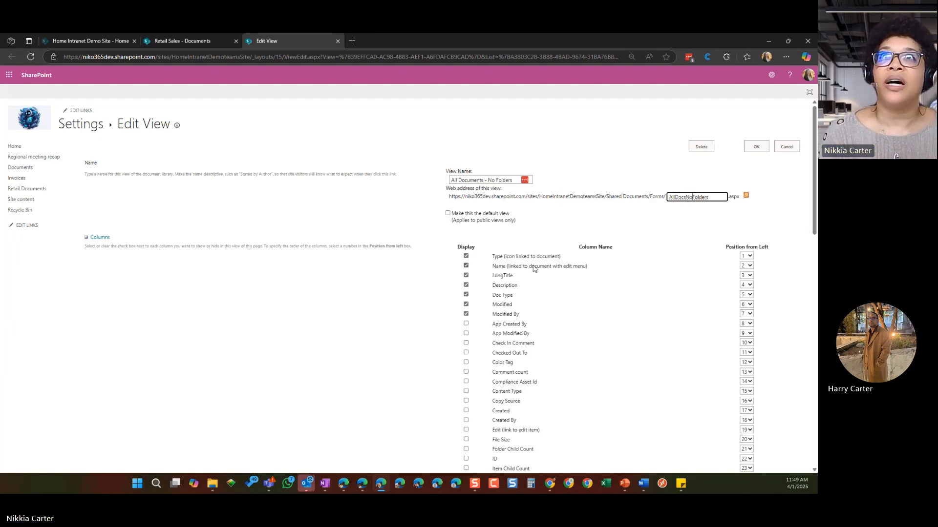
Step: Group the All Documents - No Folders view by the Doc Type column in ascending order, without a second grouping column
scroll(575, 377, down, 3)
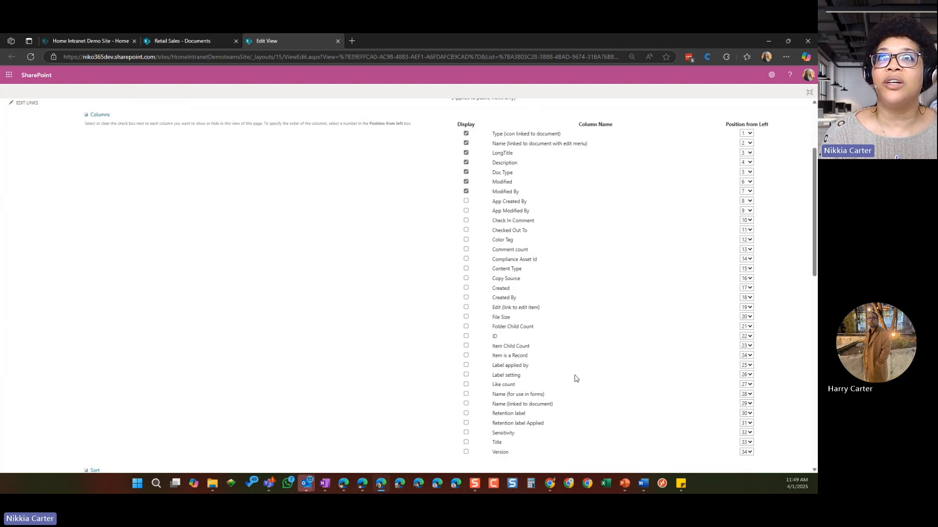
scroll(575, 379, down, 5)
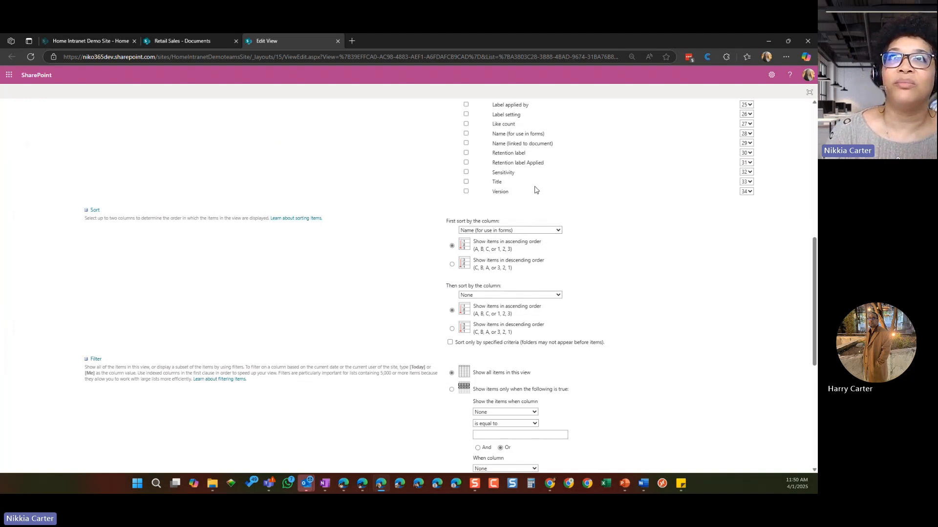
scroll(528, 299, down, 2)
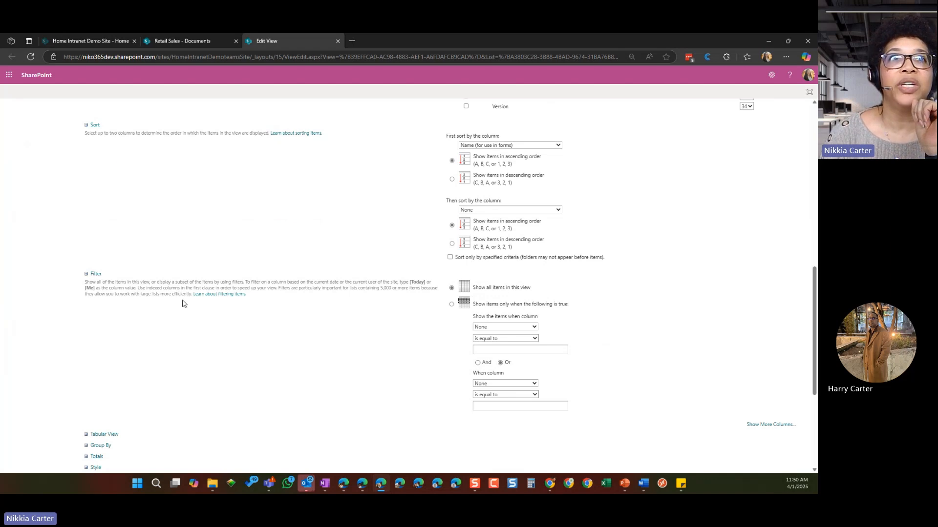
scroll(183, 303, down, 2)
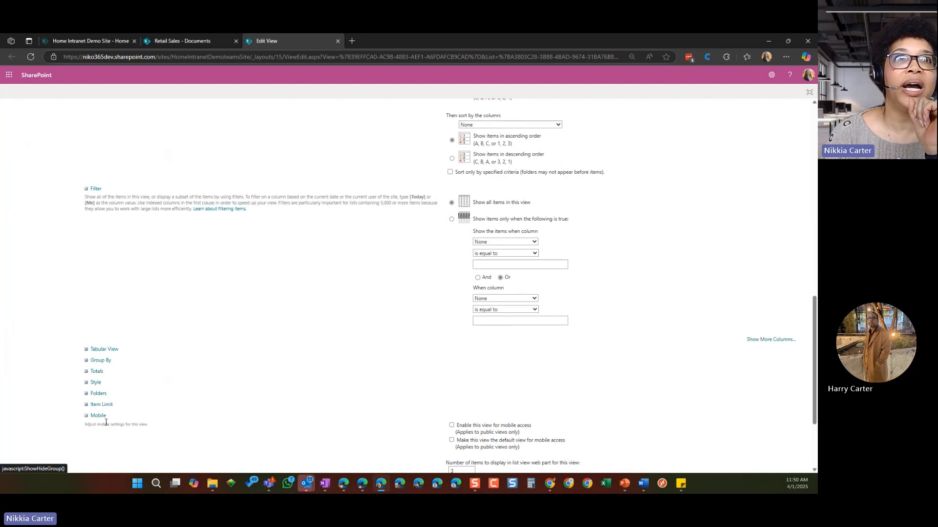
click(87, 364)
scroll(290, 317, down, 3)
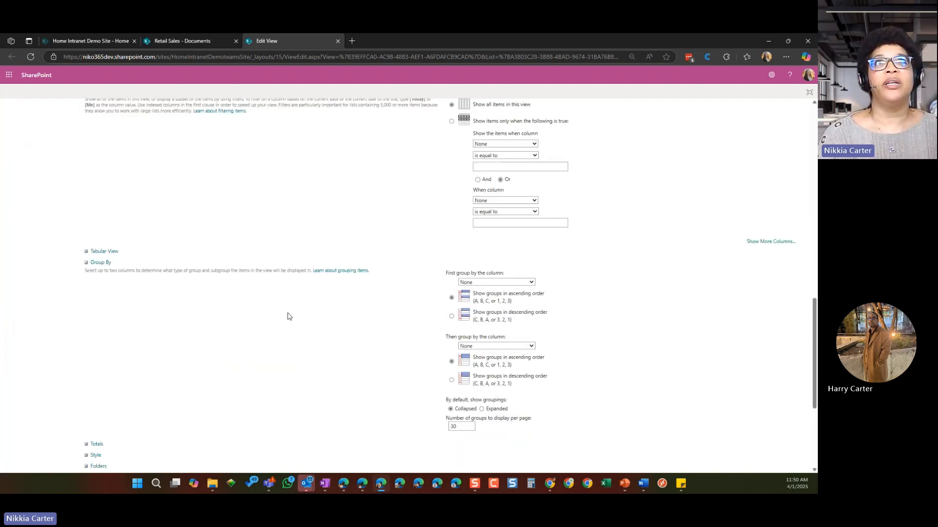
click(524, 211)
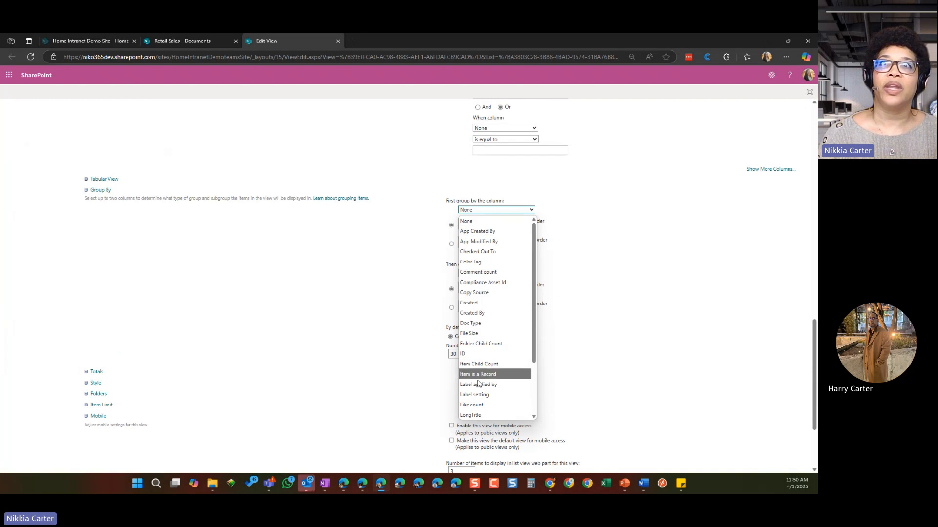
click(487, 326)
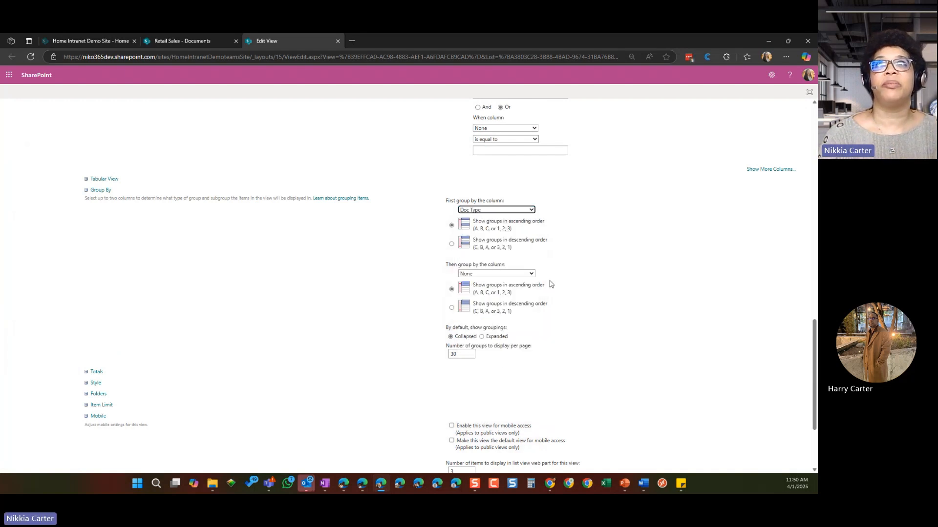
click(530, 274)
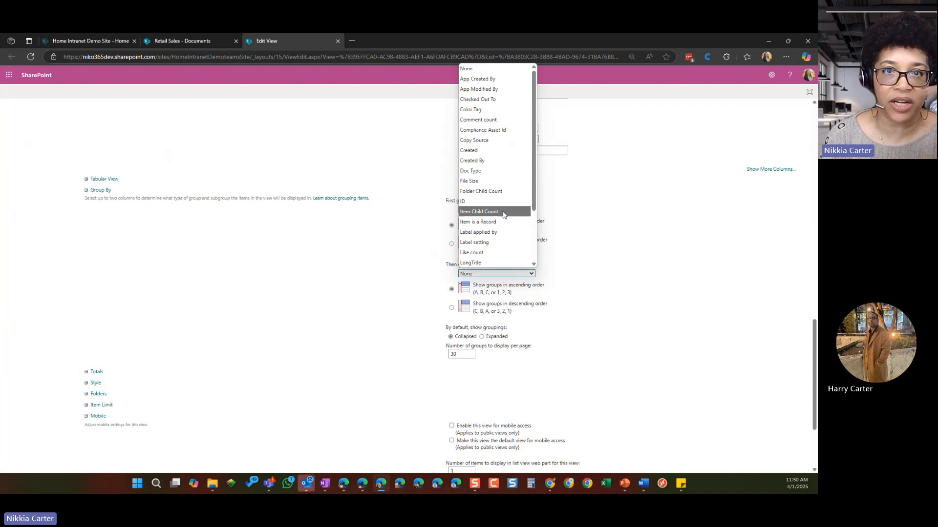
click(603, 221)
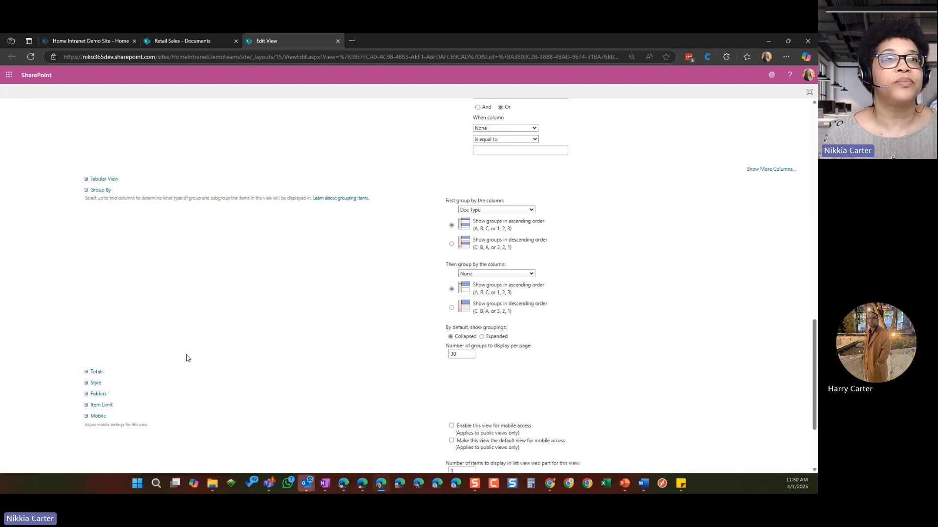
Step: Save the view with all items shown without folders, and expand its Marketing and Sales document groups
scroll(190, 354, down, 2)
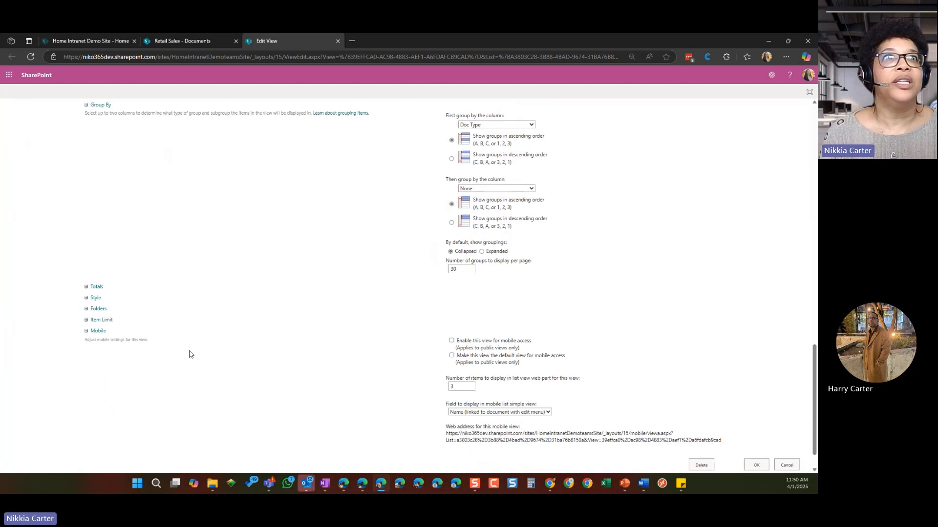
click(88, 310)
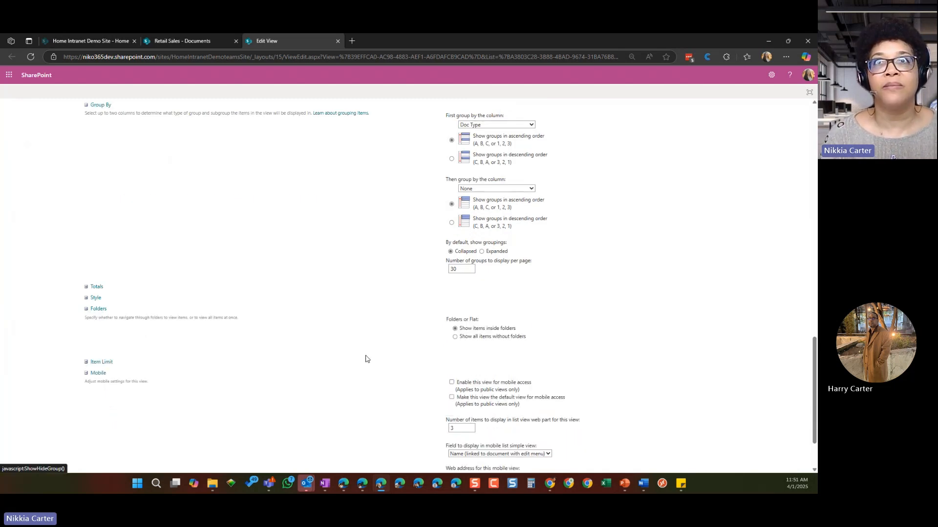
click(454, 337)
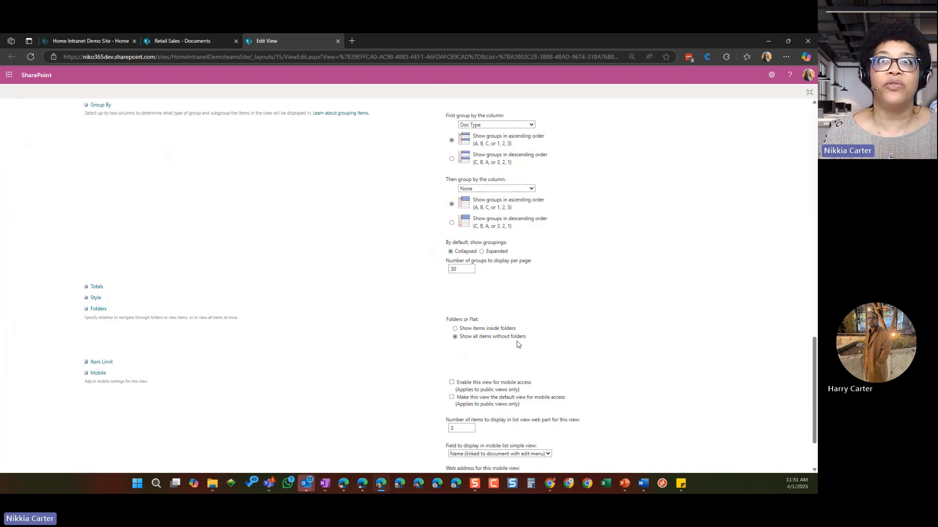
scroll(596, 384, down, 2)
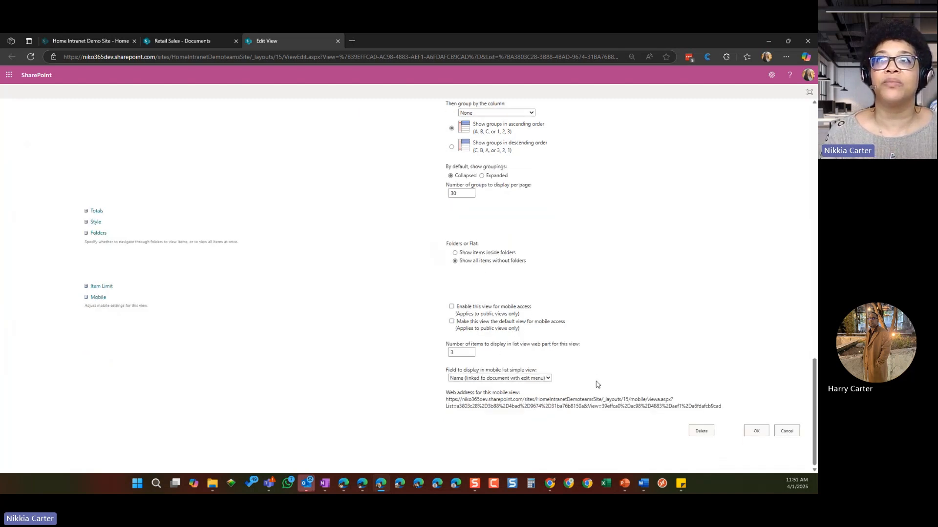
click(757, 432)
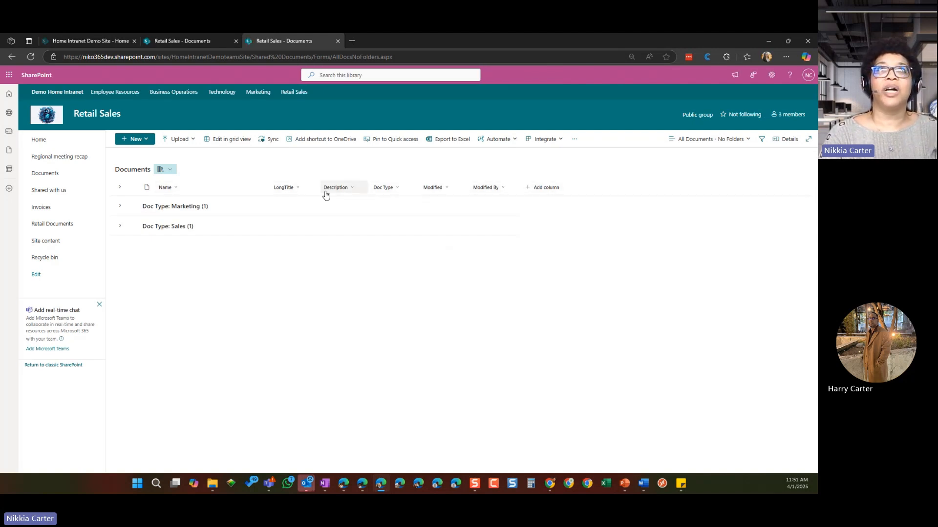
click(120, 208)
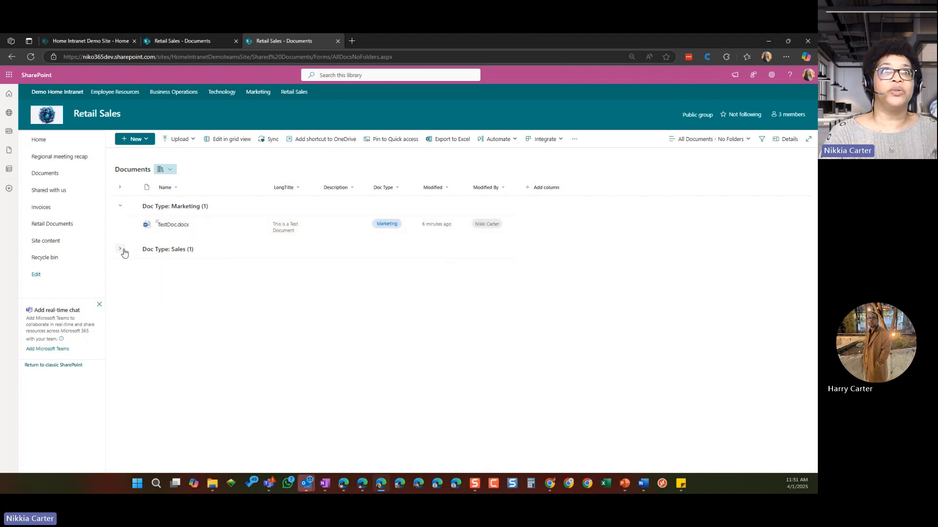
click(121, 249)
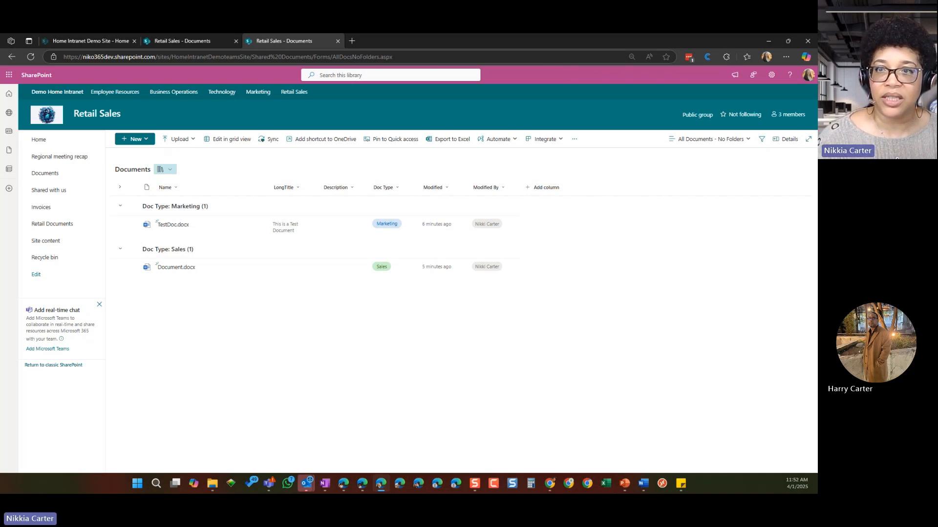
Step: Switch to the PowerPoint slide show and advance past the Conclusion slide to "Wrapping Up Our Journey"
key(super+d)
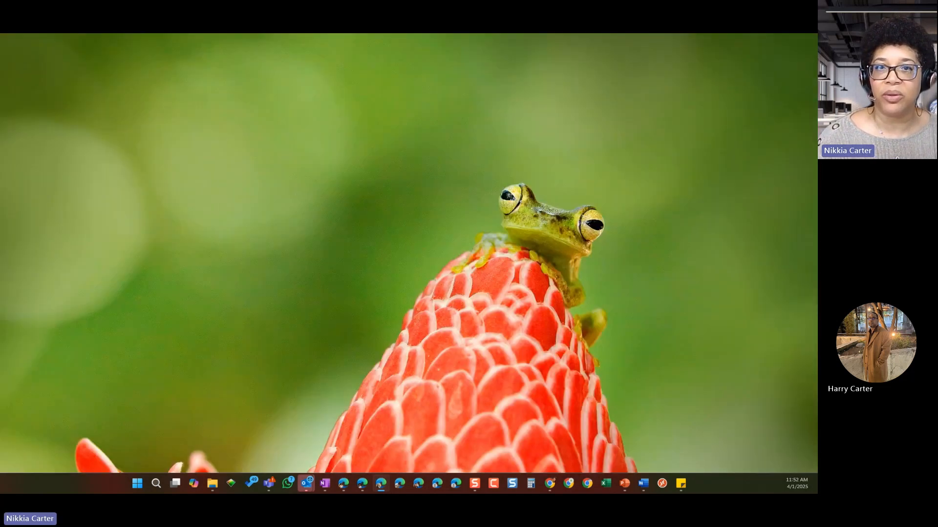
key(super+d)
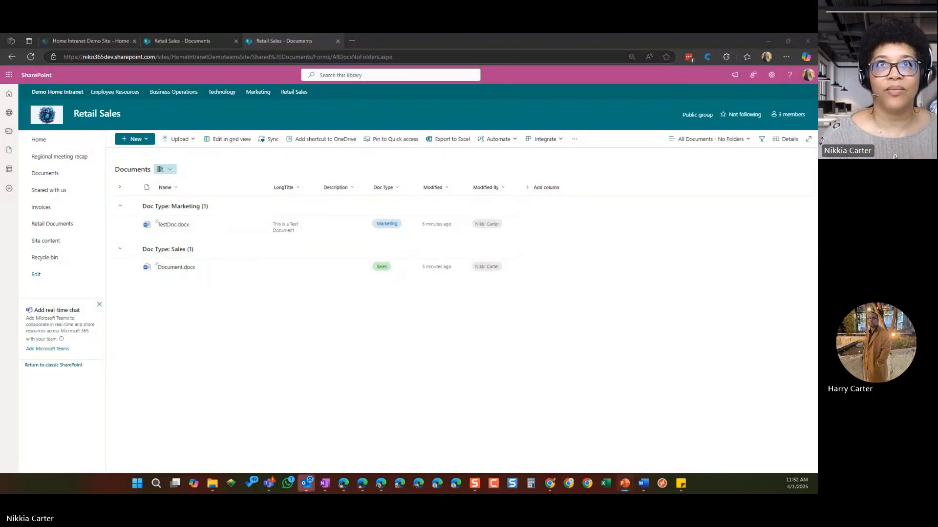
key(alt+Tab)
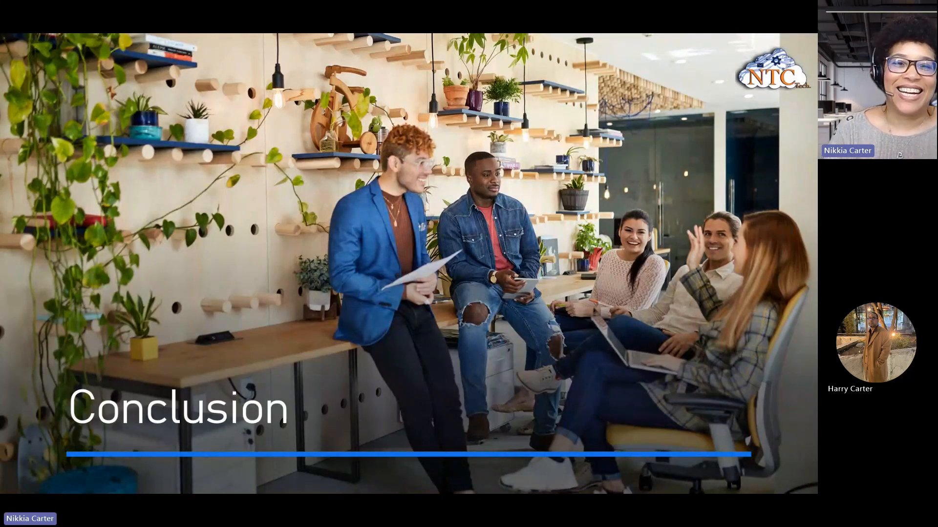
key(Right)
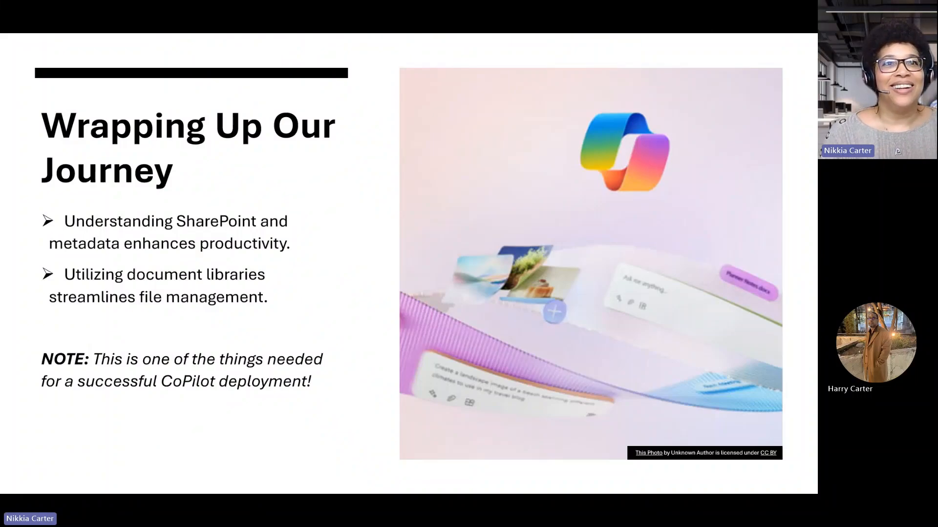